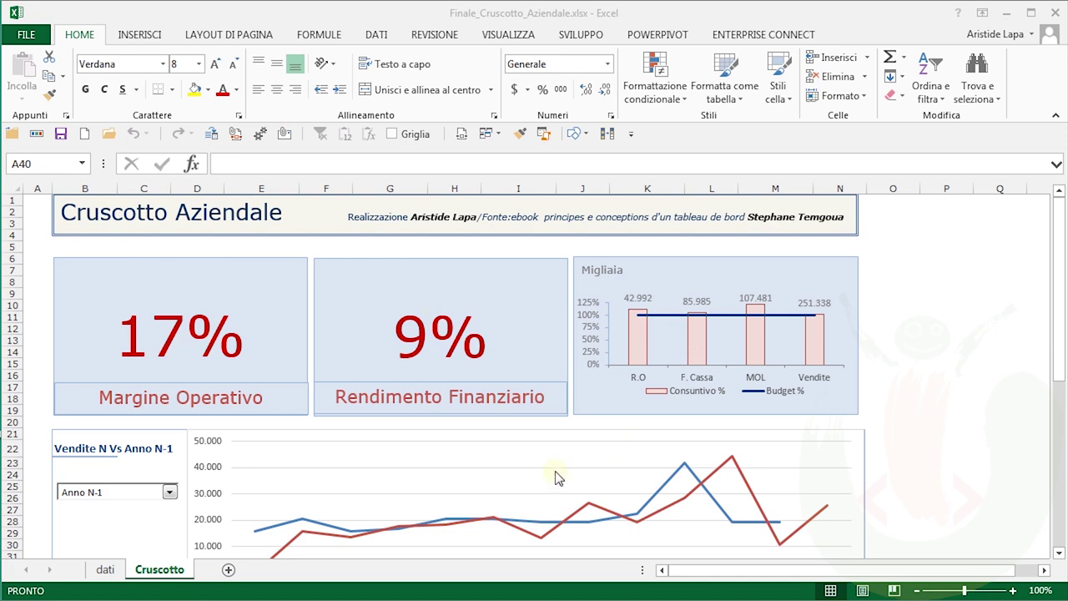
Switch the sales chart's comparison series to Obiettivo N and scroll to check the table below
click(171, 493)
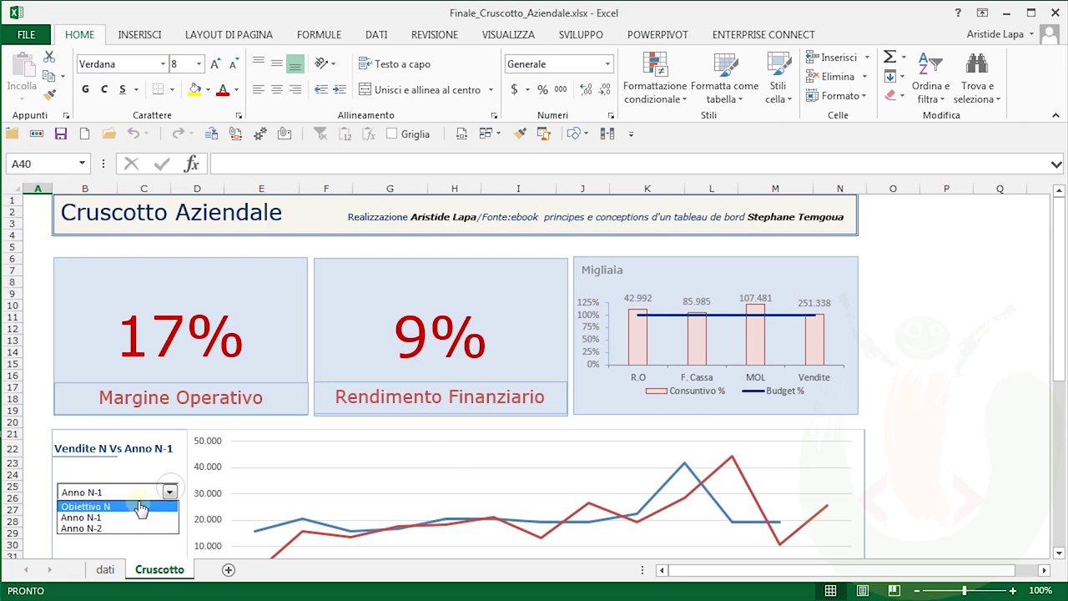
click(134, 503)
scroll(393, 493, down, 2)
scroll(400, 499, down, 5)
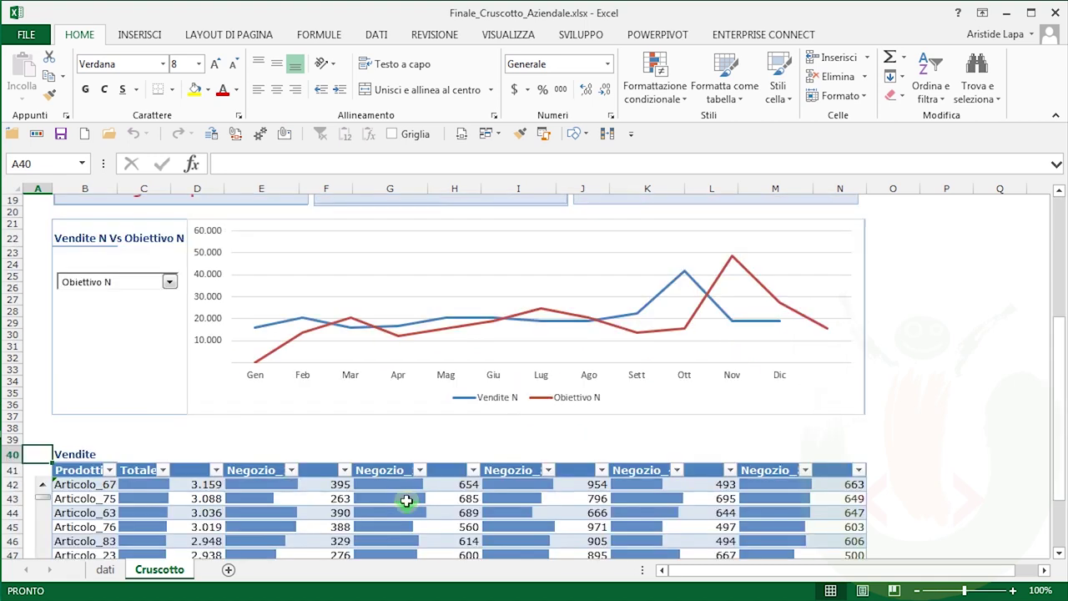
scroll(400, 501, down, 1)
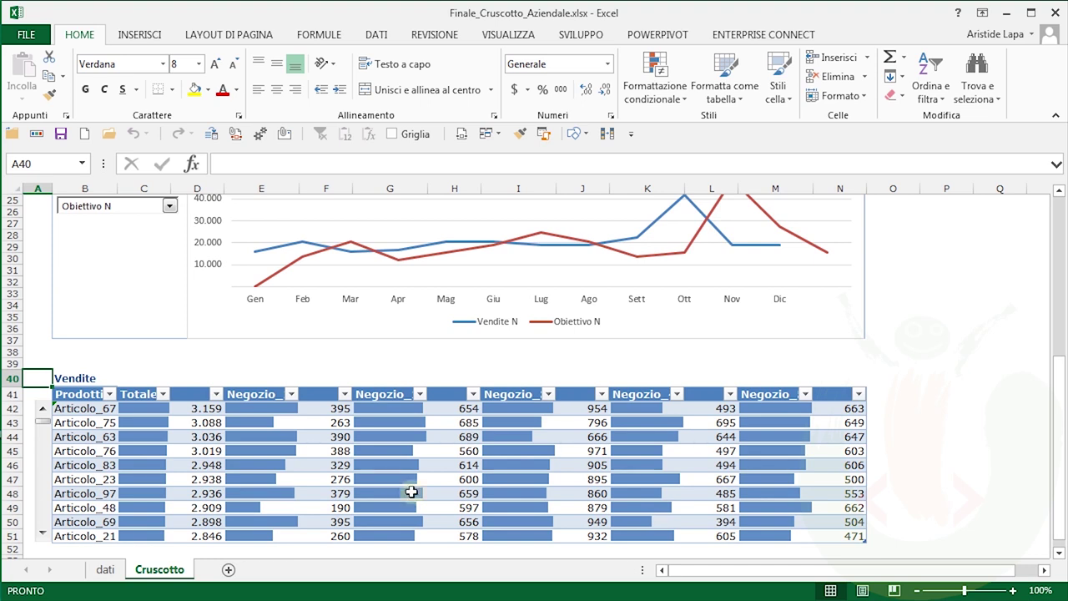
scroll(412, 480, up, 8)
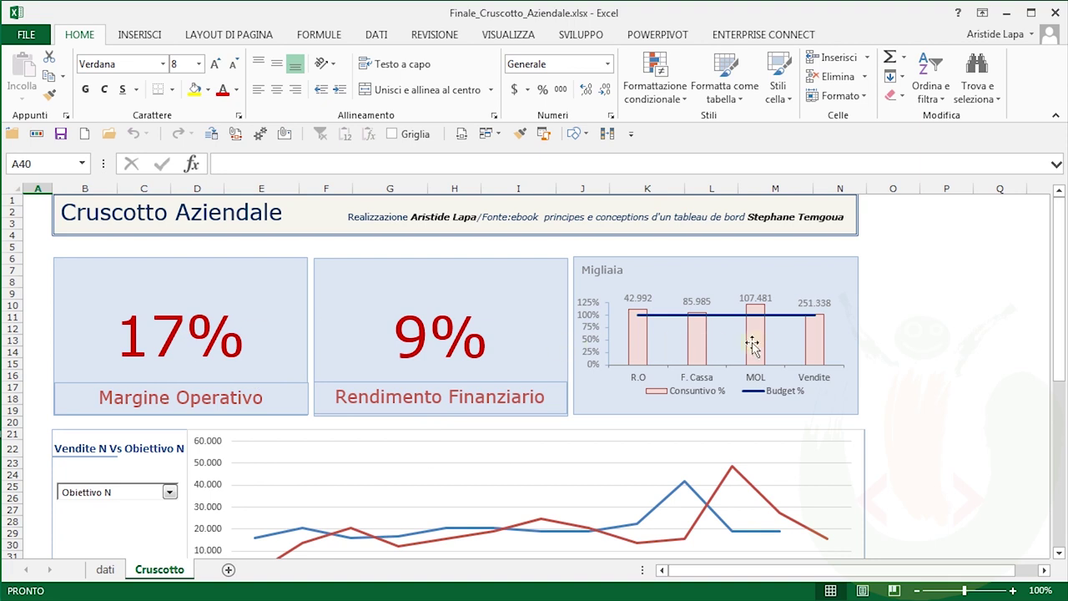
Set the sales chart comparison to Anno N-1, then to Anno N-2
mouse_move(760, 353)
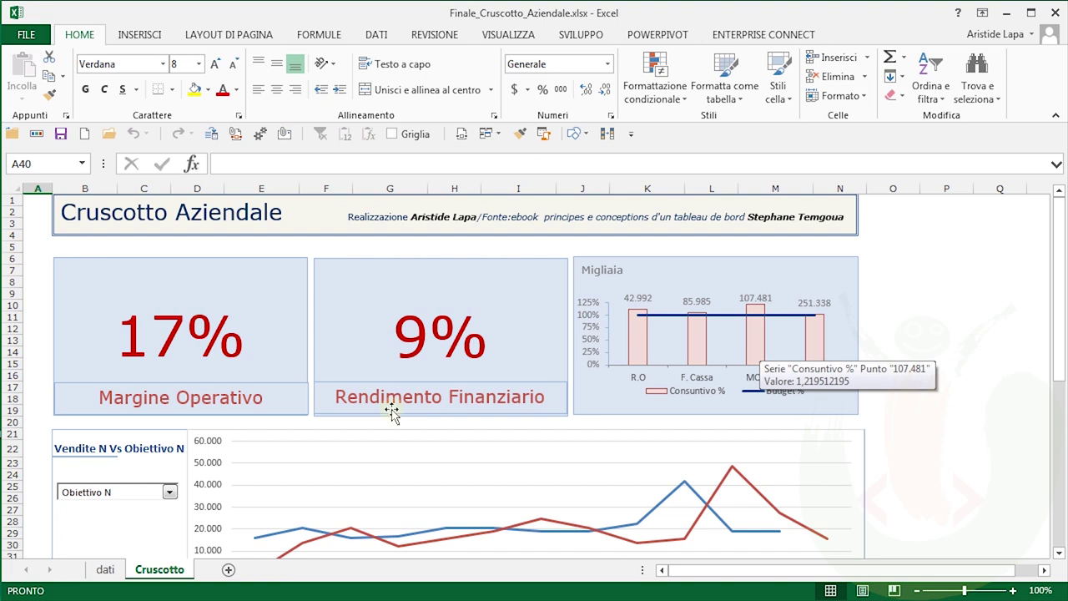
scroll(319, 450, down, 2)
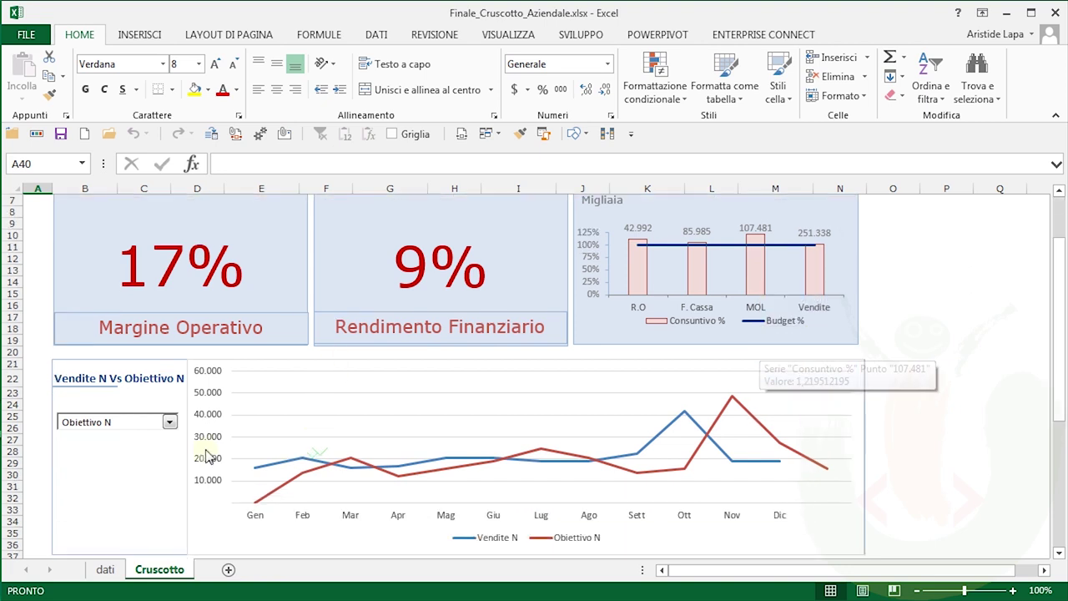
click(169, 422)
click(122, 449)
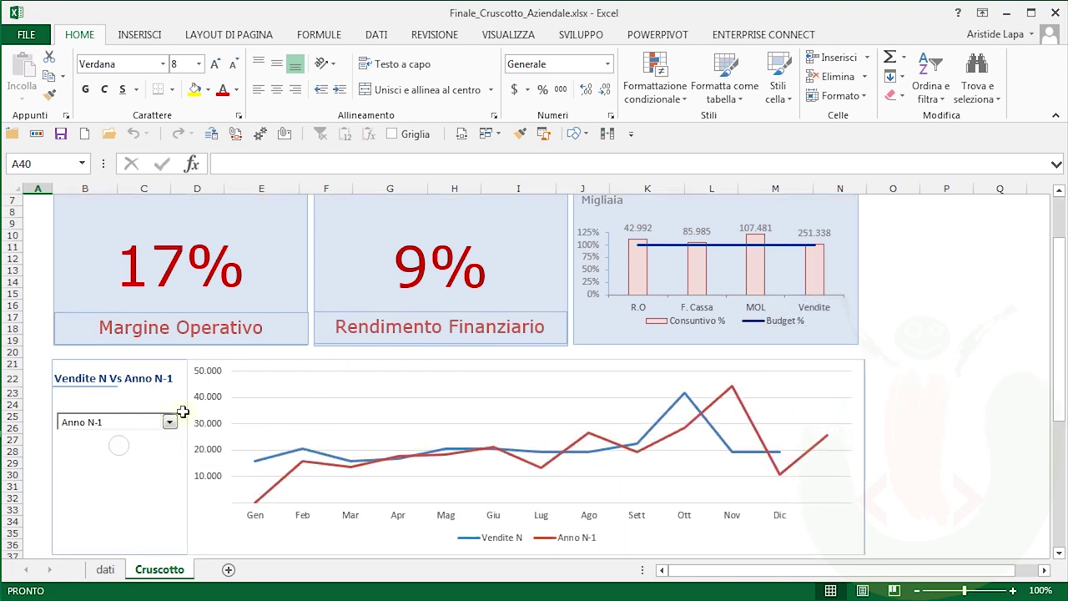
click(170, 423)
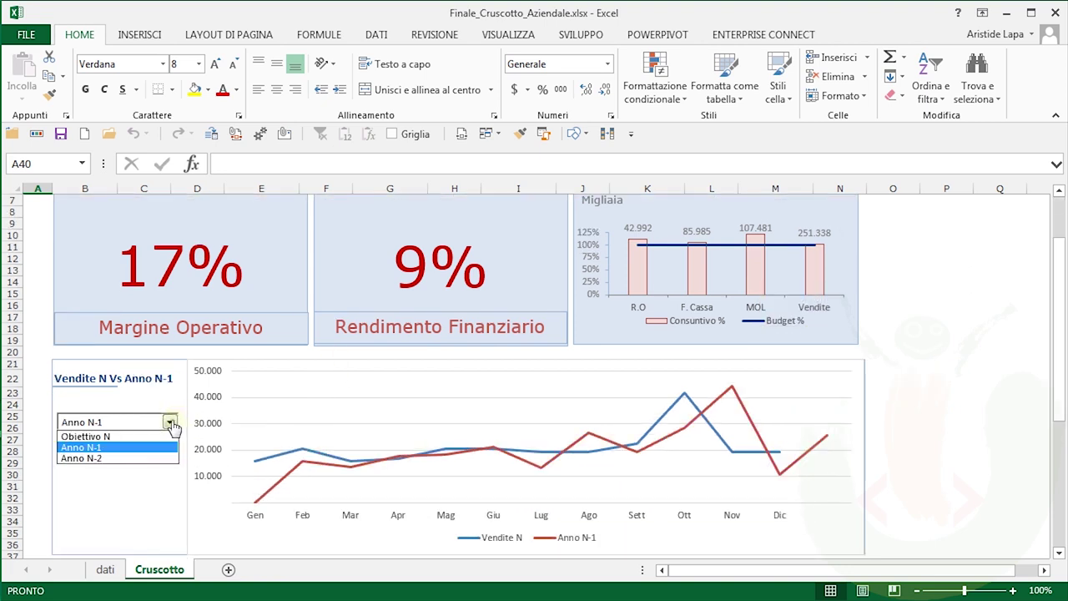
click(129, 458)
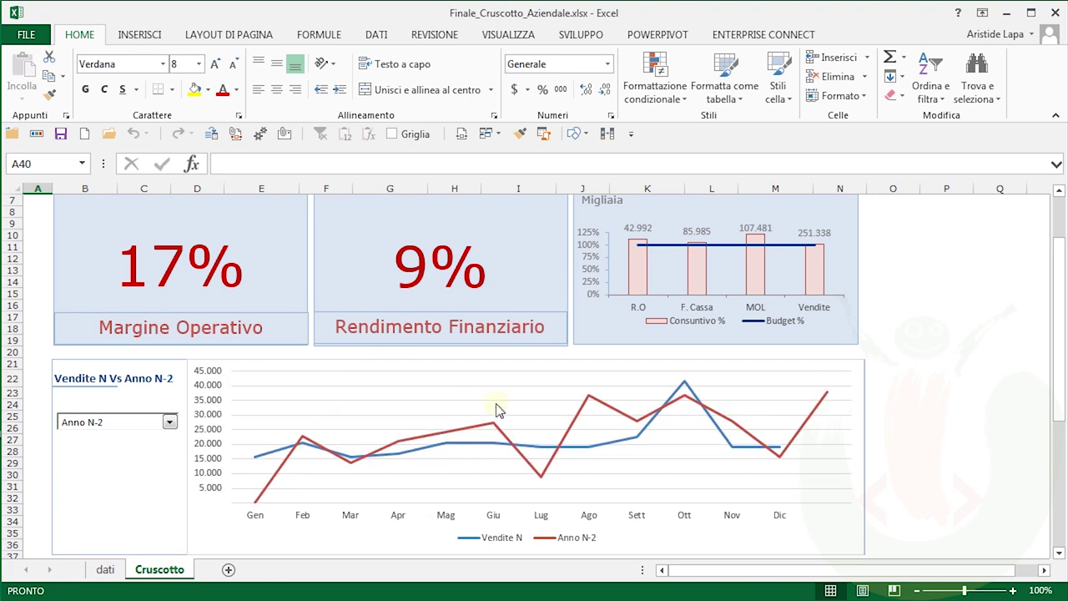
Page through the Vendite article table with its scrollbar, then back to the higher totals
mouse_move(429, 441)
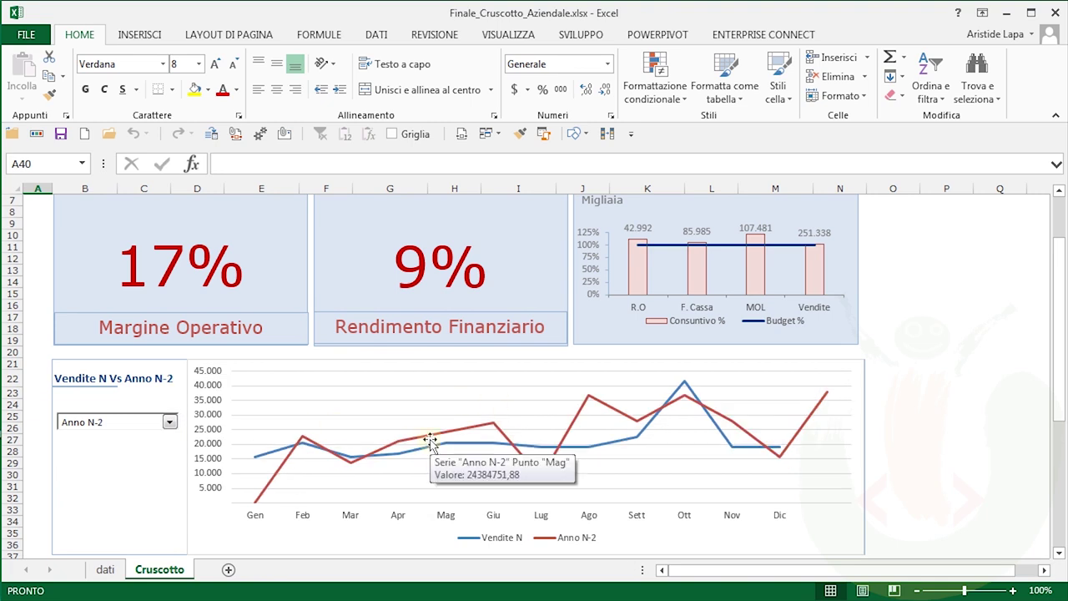
scroll(429, 442, down, 5)
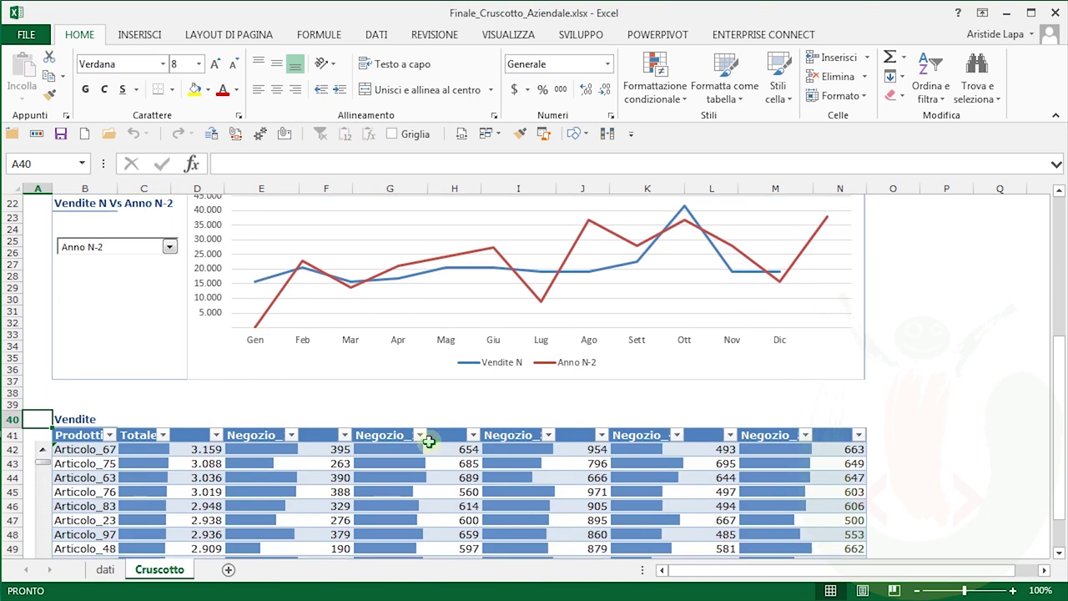
scroll(429, 441, down, 1)
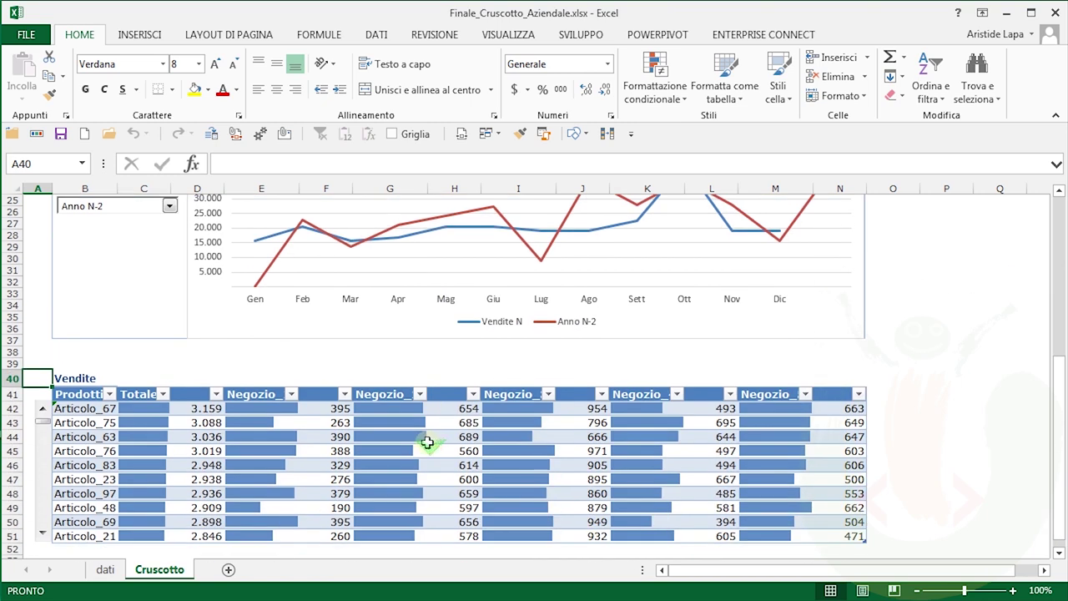
click(43, 440)
click(42, 440)
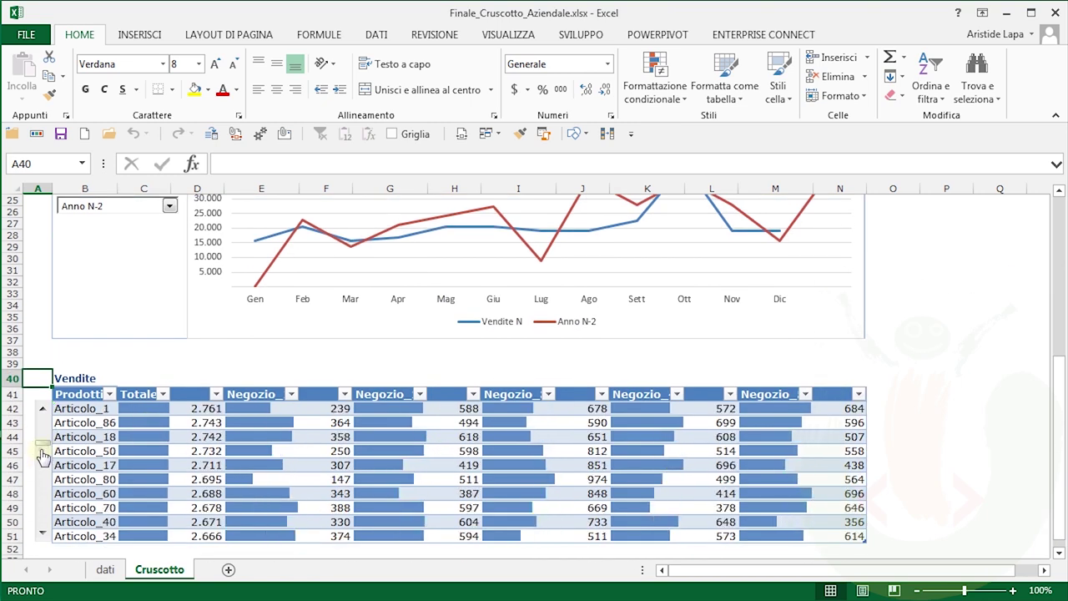
click(42, 469)
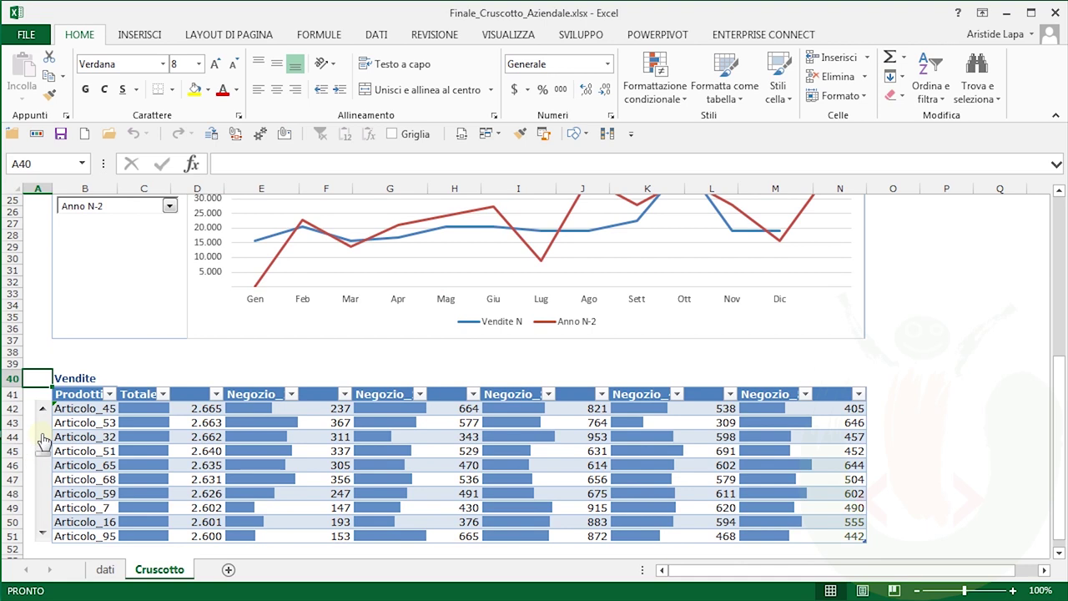
click(43, 435)
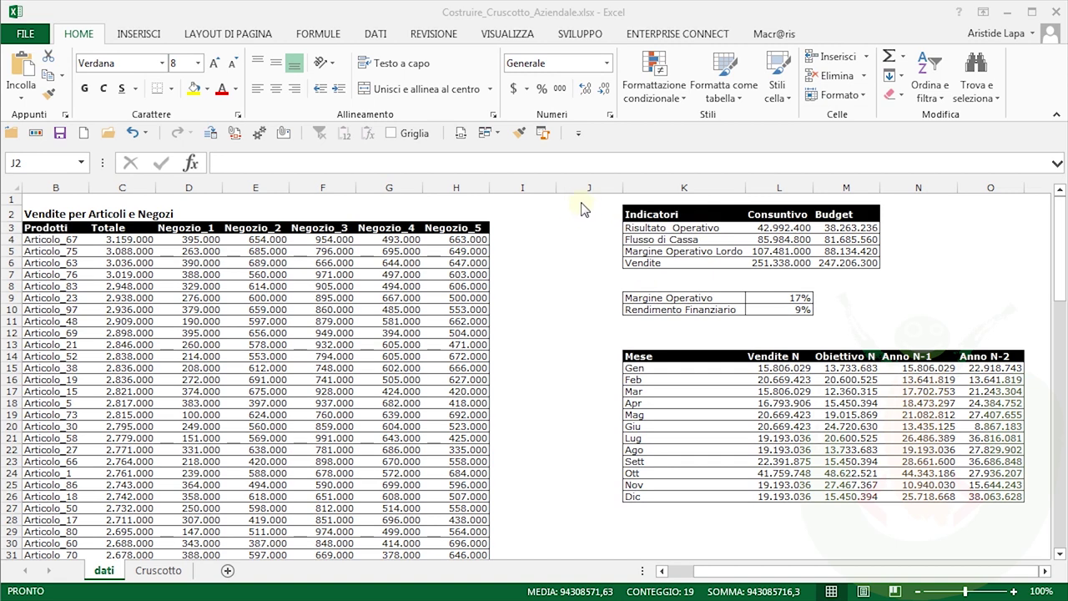
Deselect the Indicatori range and move to the blank Cruscotto sheet with the Inserisci commands showing
key(ctrl+a)
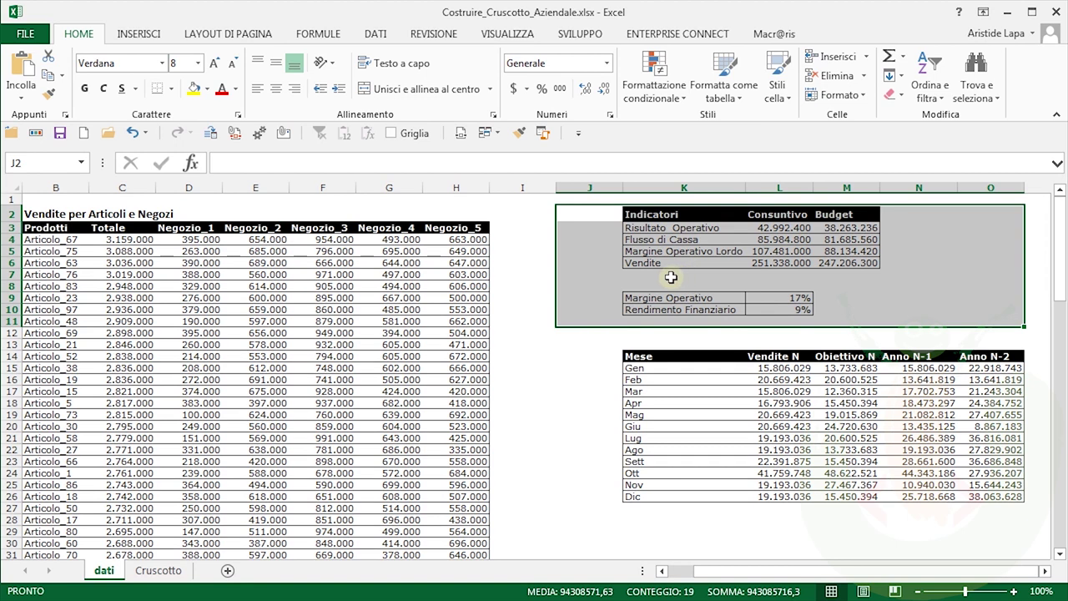
click(683, 274)
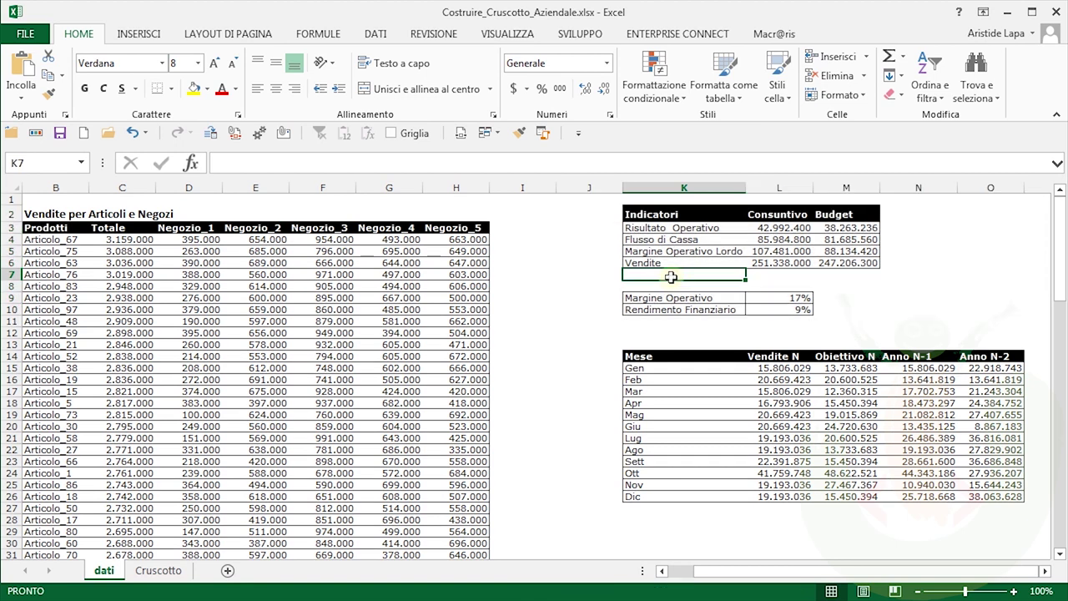
click(167, 573)
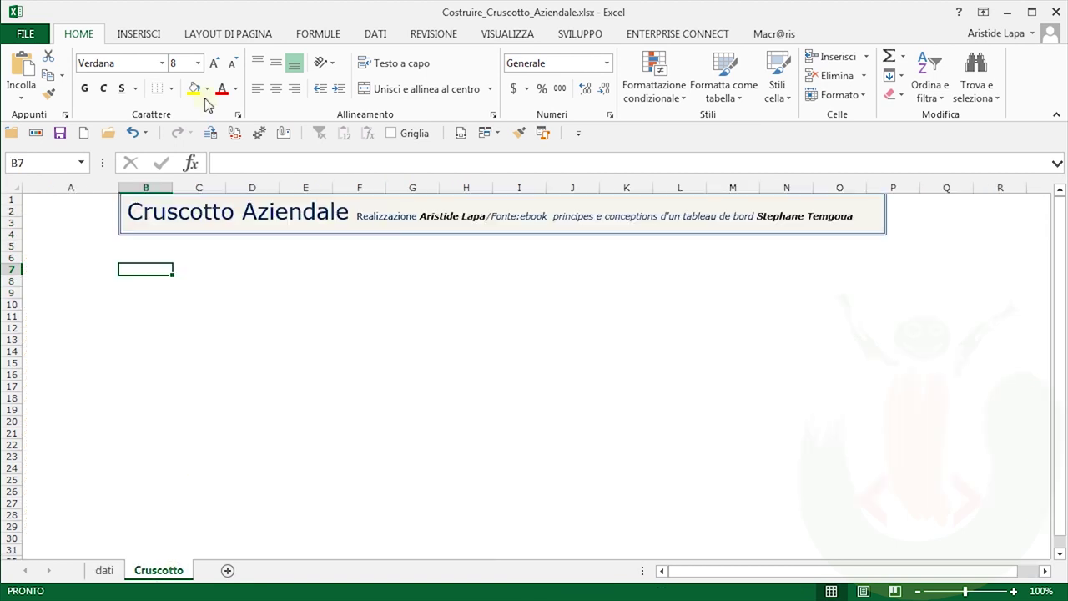
click(145, 38)
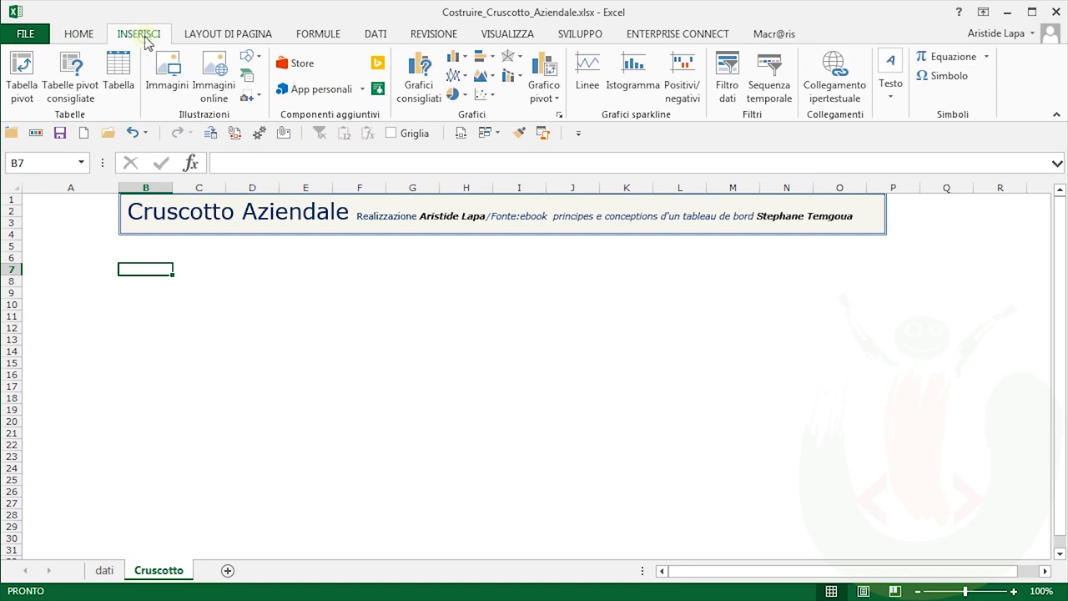
Pin Forme to the Quick Access Toolbar and draw a rectangle from B7 to about D12
right_click(248, 58)
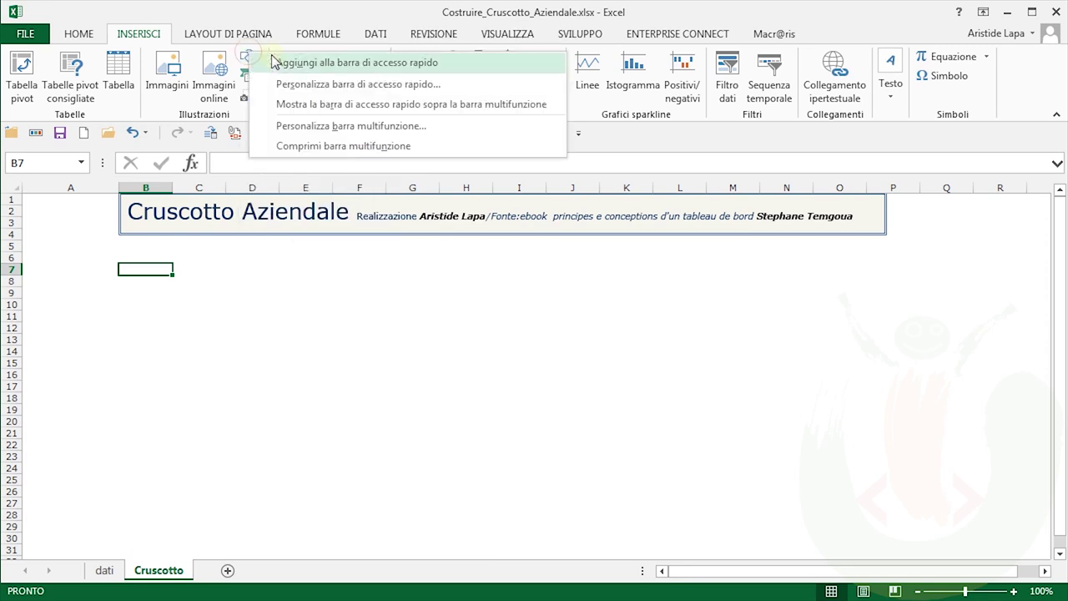
click(332, 64)
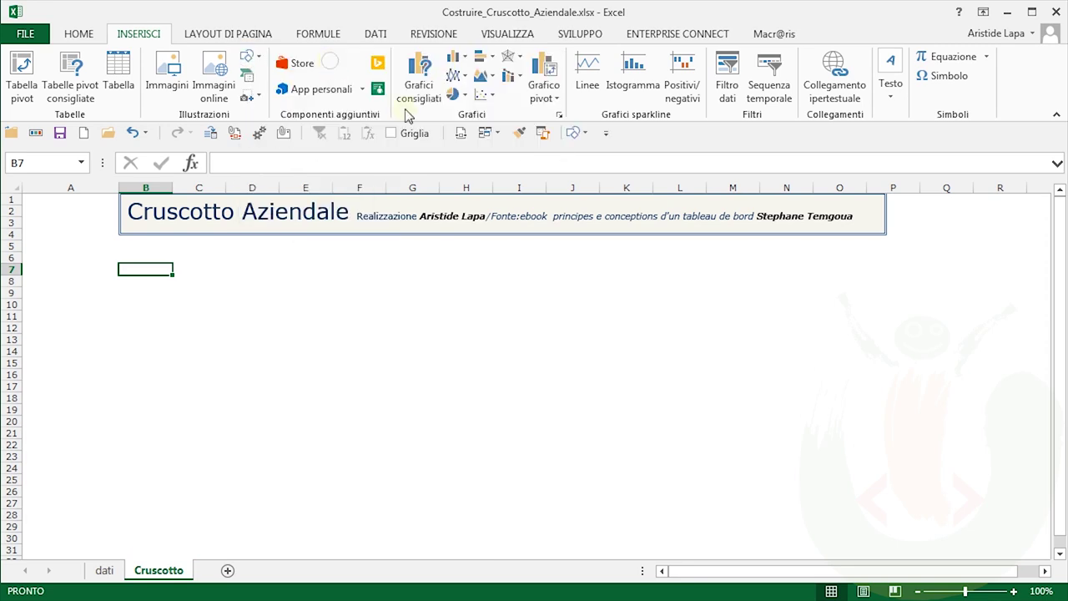
click(584, 133)
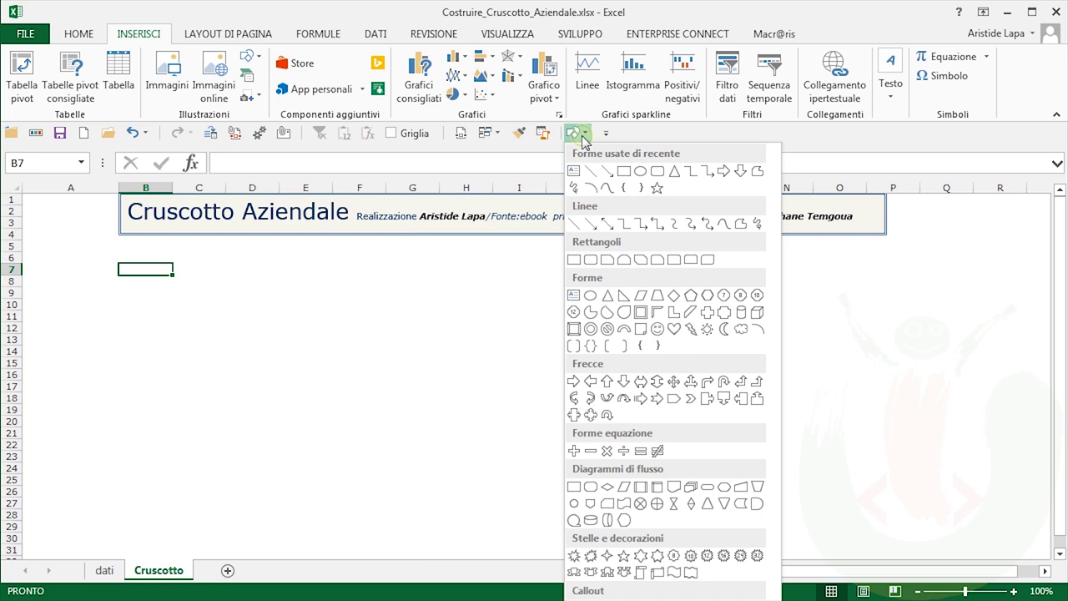
click(624, 172)
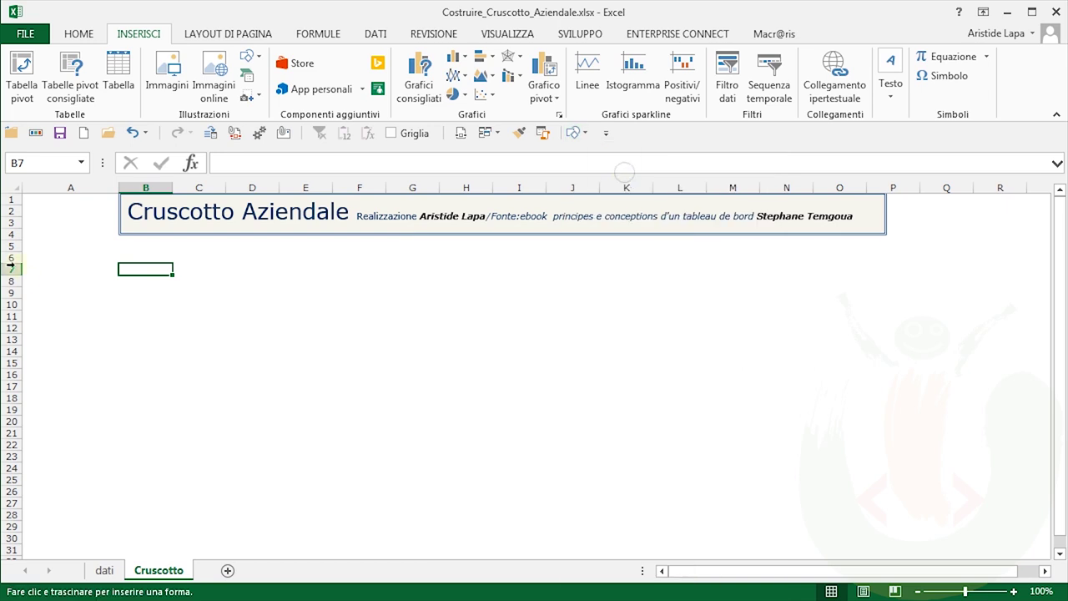
drag(121, 264, 265, 326)
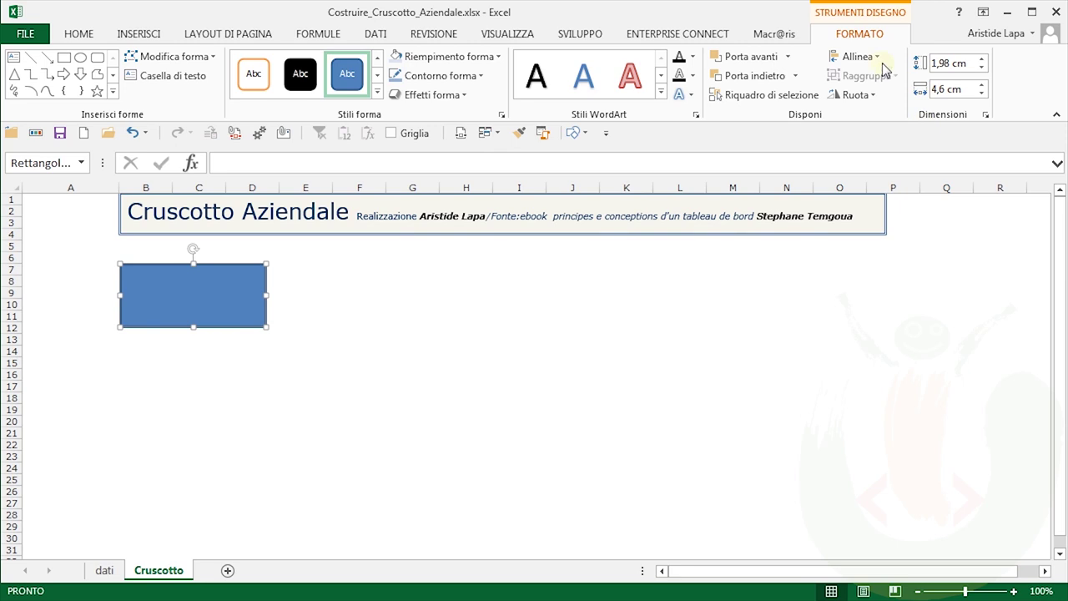
Size the rectangle to 5 cm high by 8 cm wide
click(965, 65)
text(5)
click(966, 90)
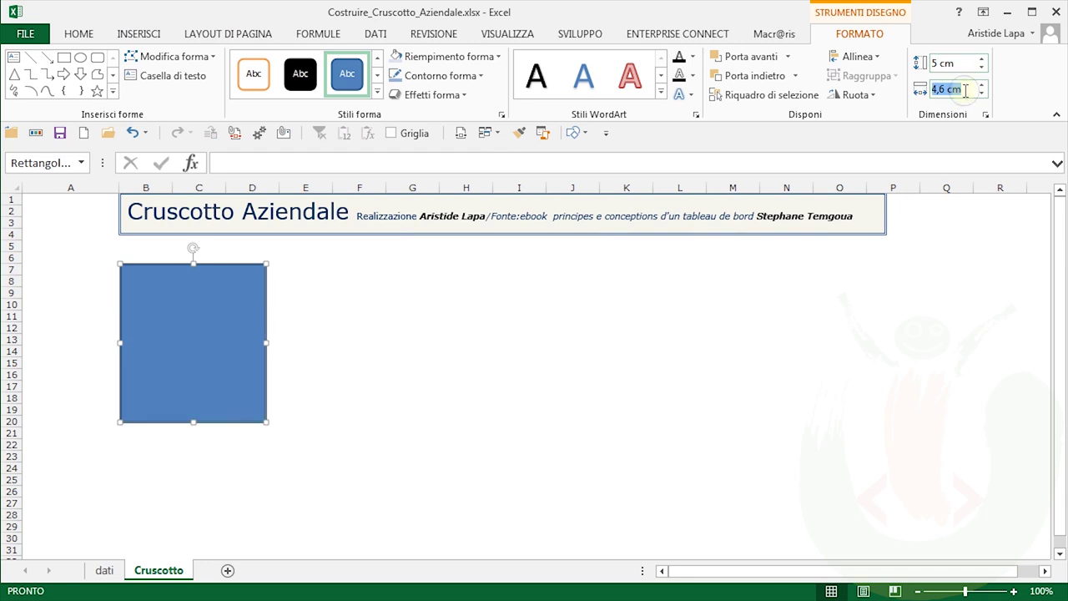
text(8)
key(Return)
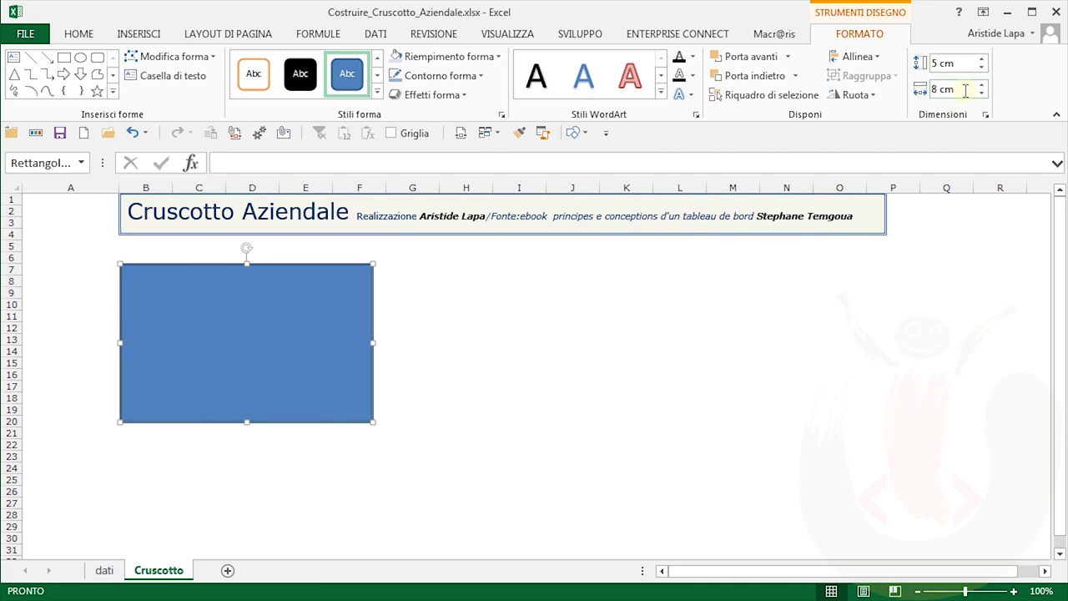
key(alt)
In Excel Options' advanced settings, confirm the ruler unit is Centimetri and cancel without changes
key(f)
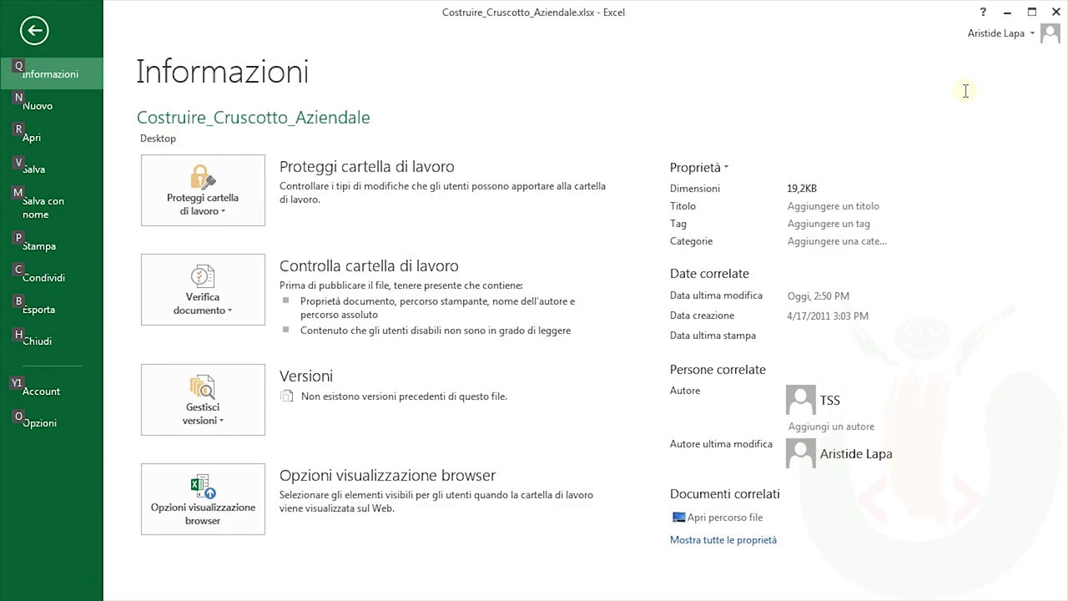
key(t)
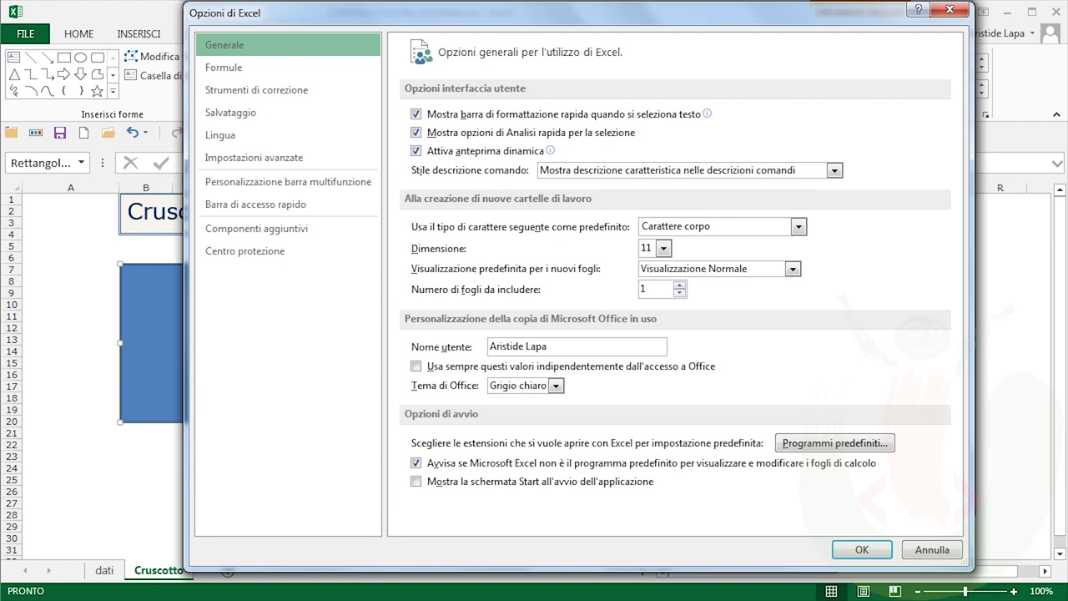
click(284, 159)
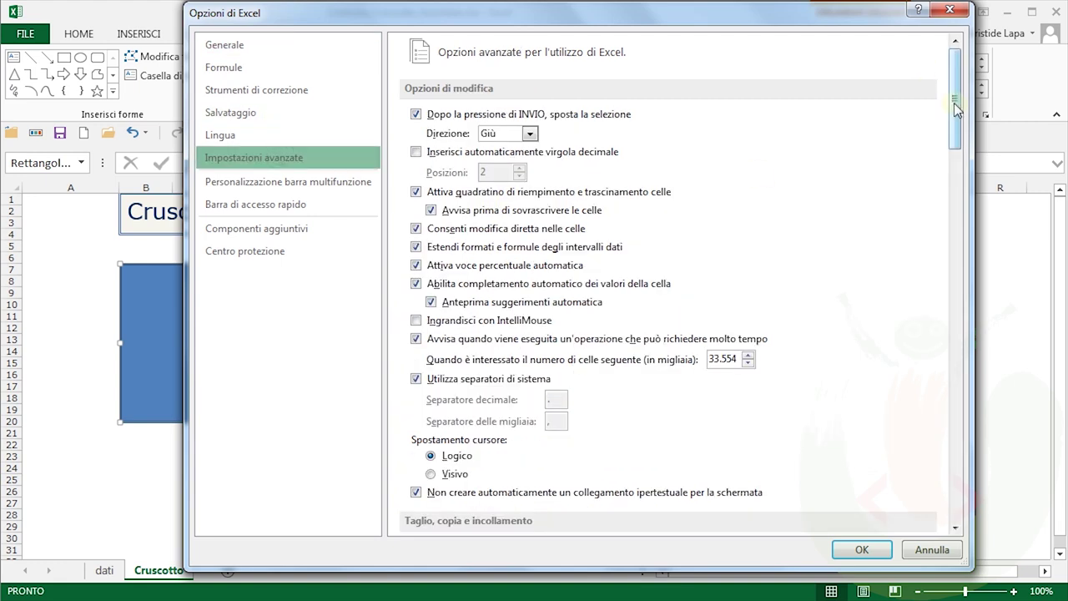
drag(956, 113, 972, 263)
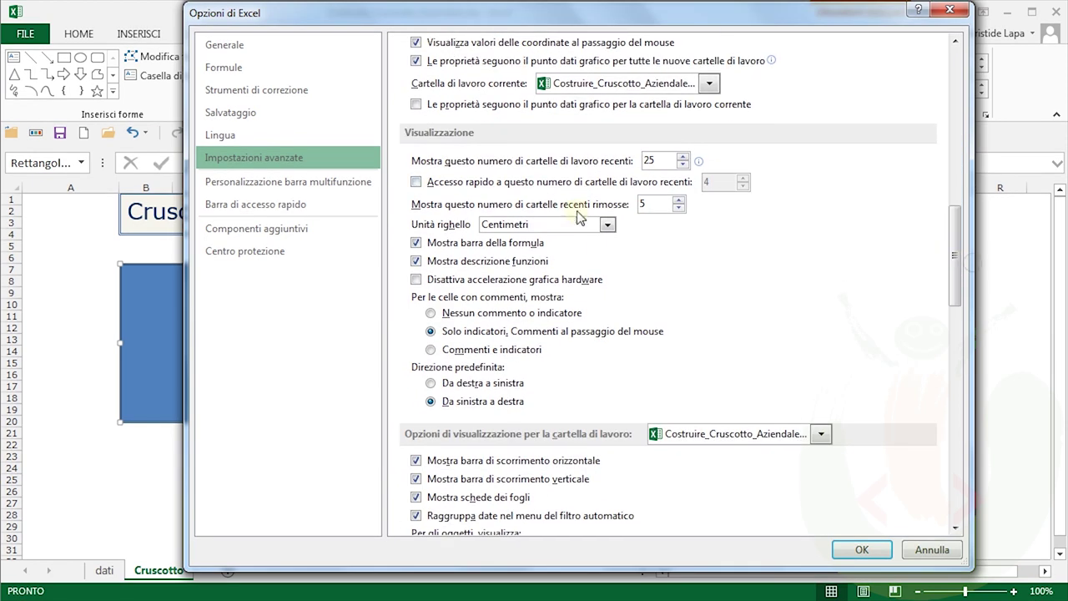
click(608, 226)
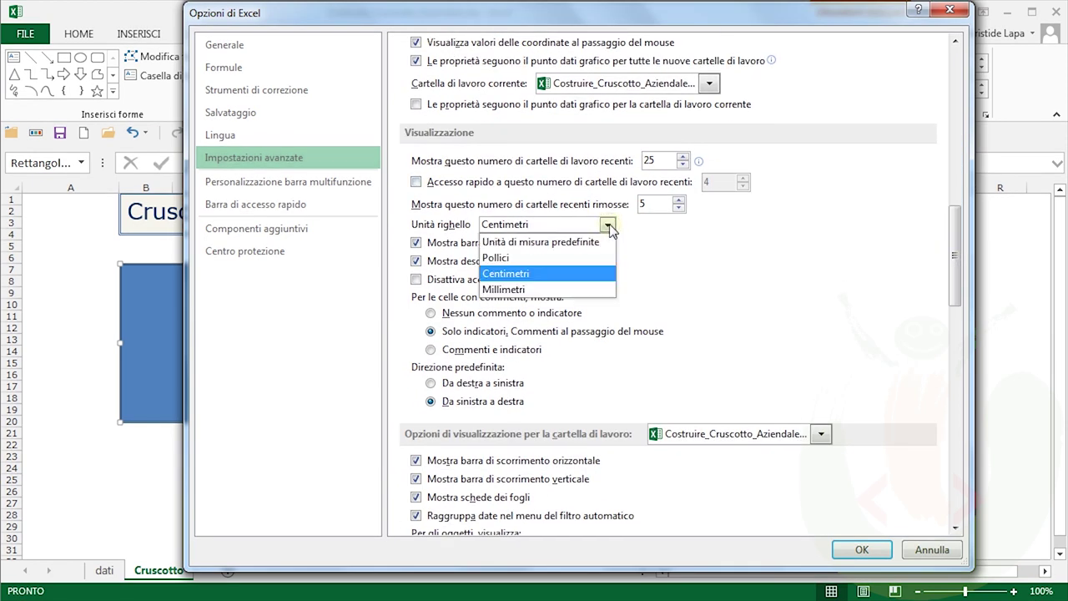
click(608, 226)
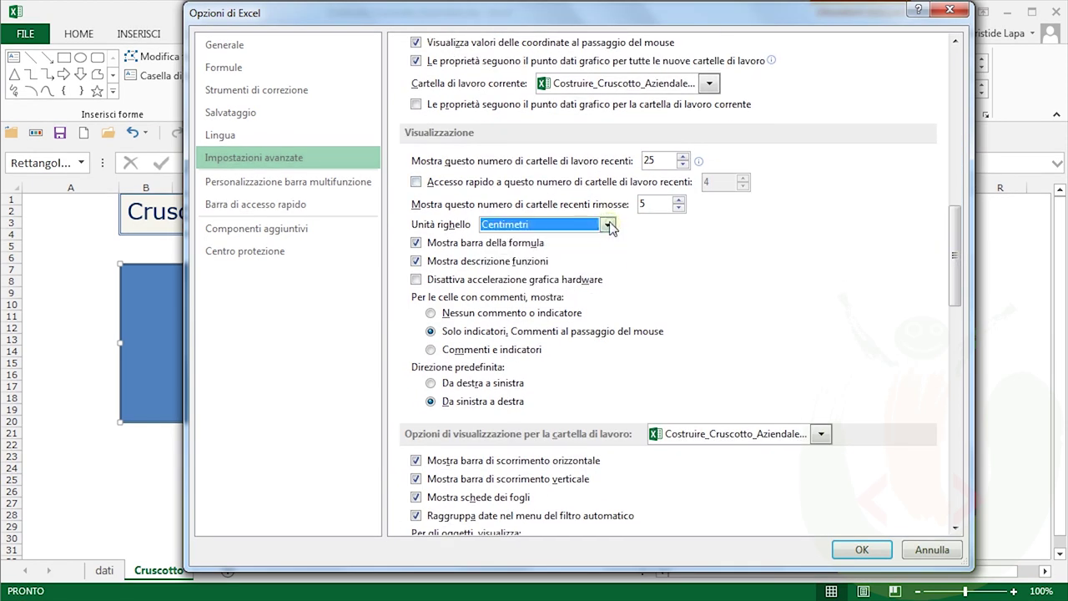
click(932, 550)
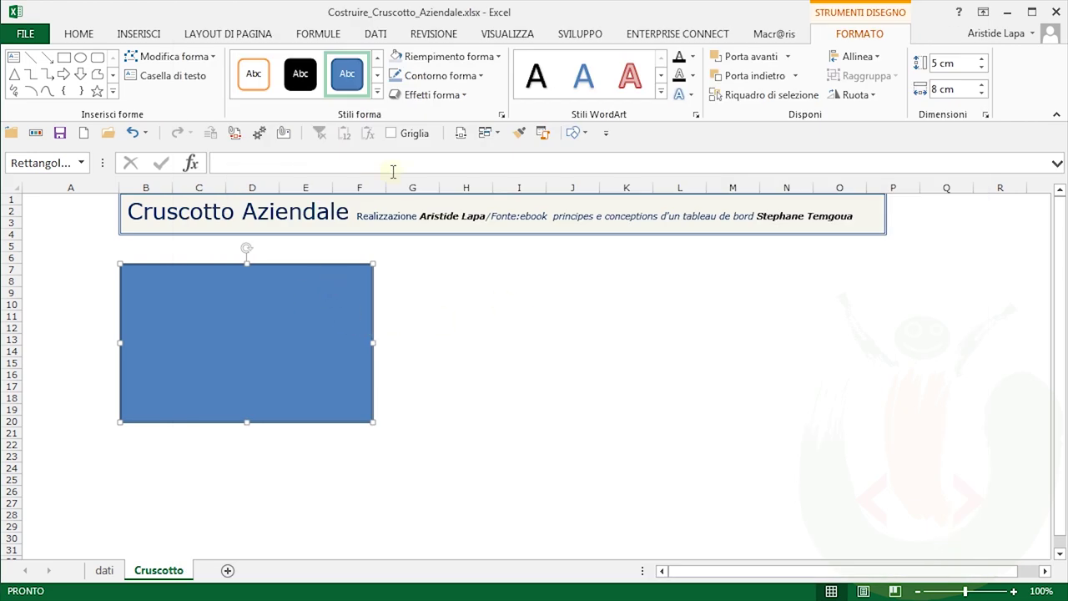
Give the rectangle a blue theme outline and a light-blue theme fill
click(481, 76)
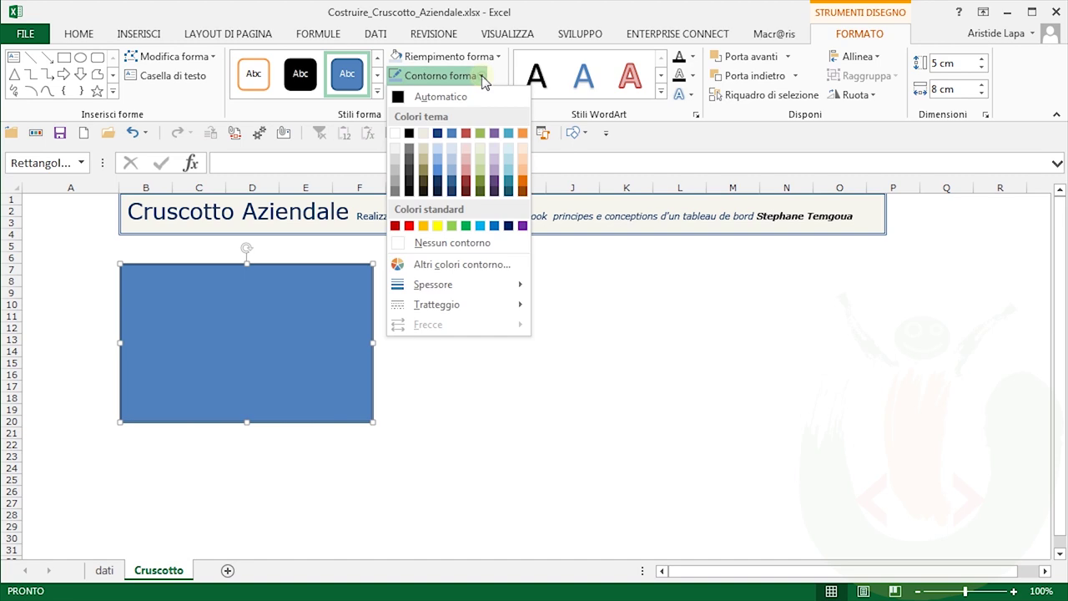
click(452, 172)
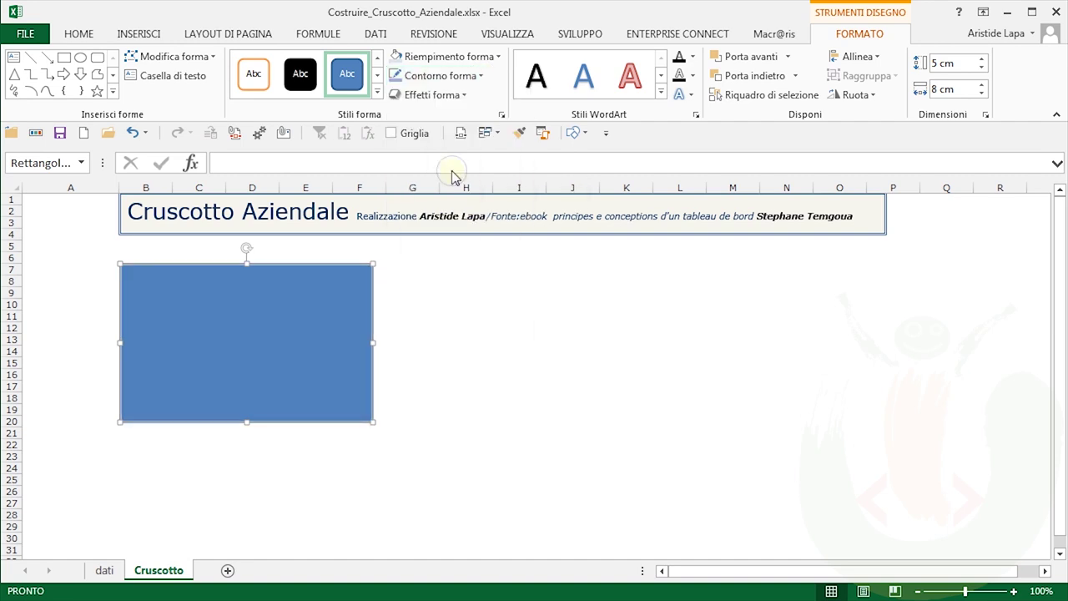
click(491, 57)
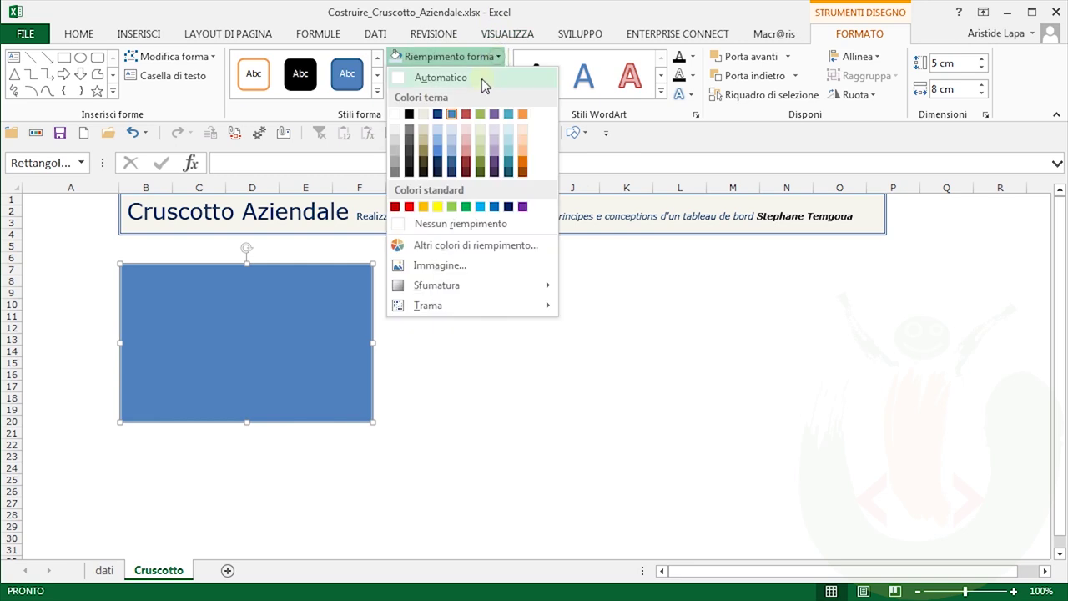
click(452, 129)
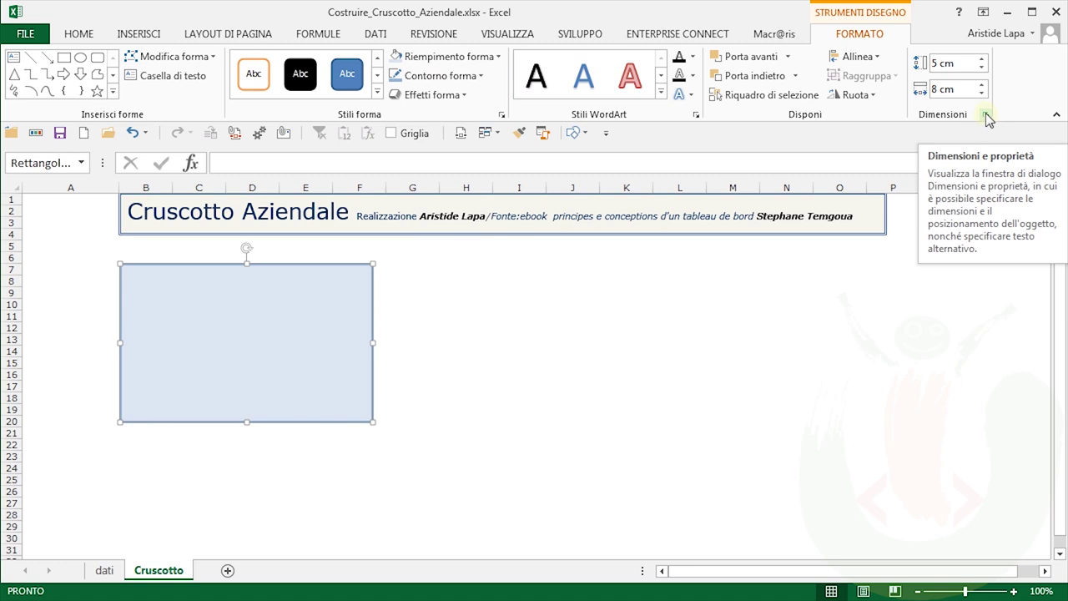
In the Formato forma pane, set the rectangle's outline width to 0,75 pt
click(985, 113)
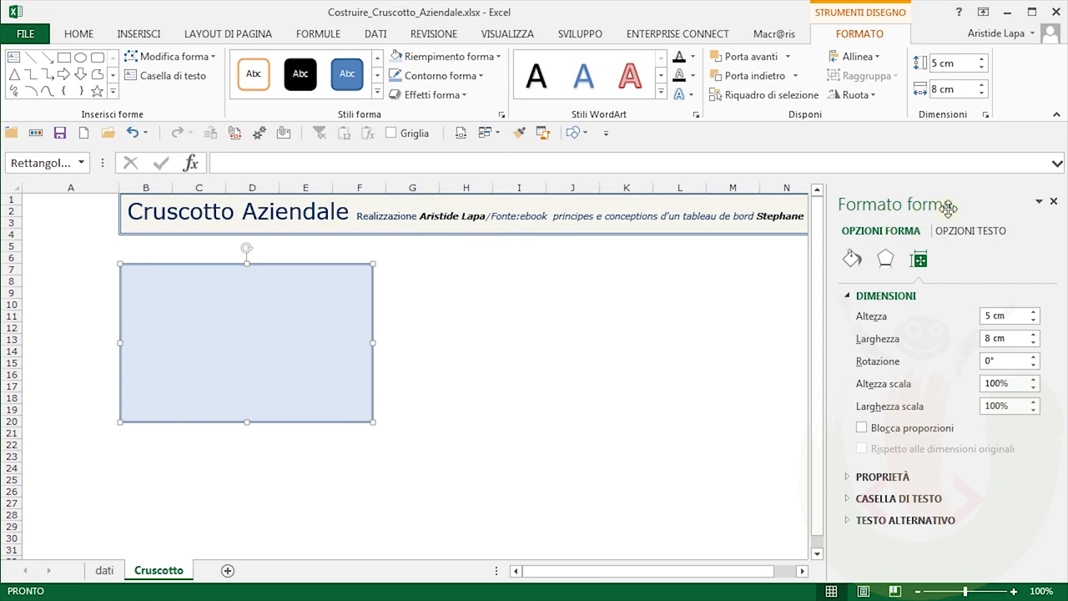
mouse_move(948, 208)
mouse_down()
mouse_move(622, 241)
mouse_move(627, 224)
mouse_move(42, 179)
mouse_move(2, 192)
mouse_move(7, 227)
mouse_up()
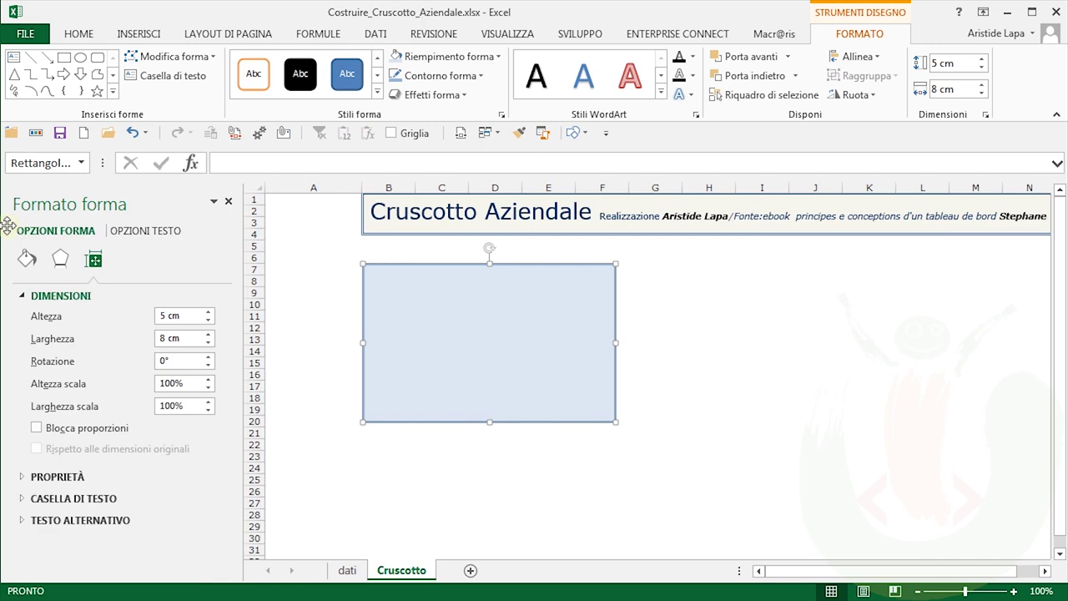
mouse_move(133, 204)
mouse_down()
mouse_move(742, 203)
mouse_move(1059, 181)
mouse_up()
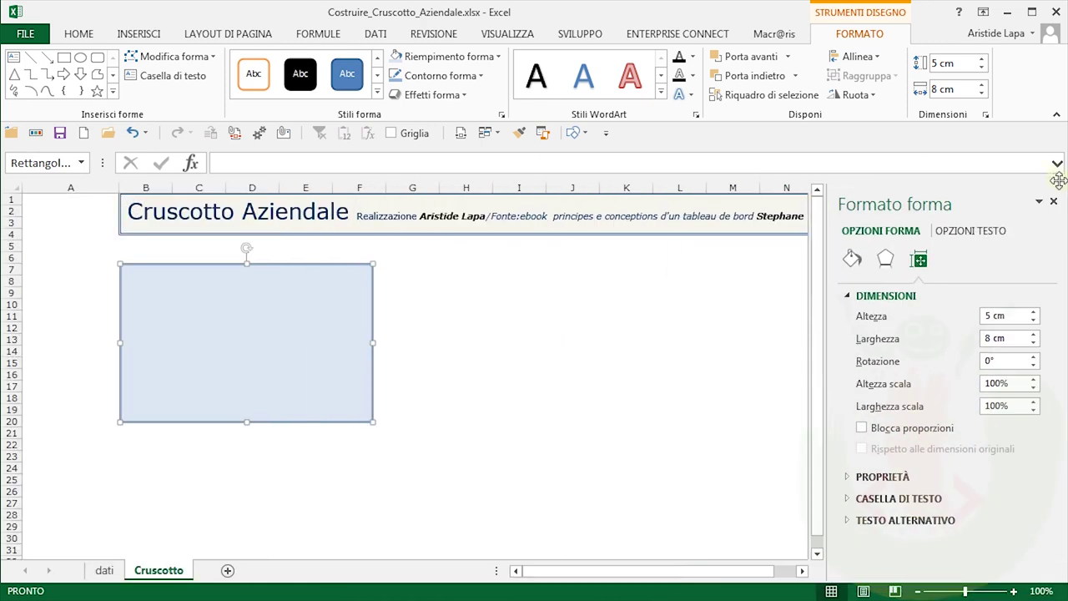
click(851, 259)
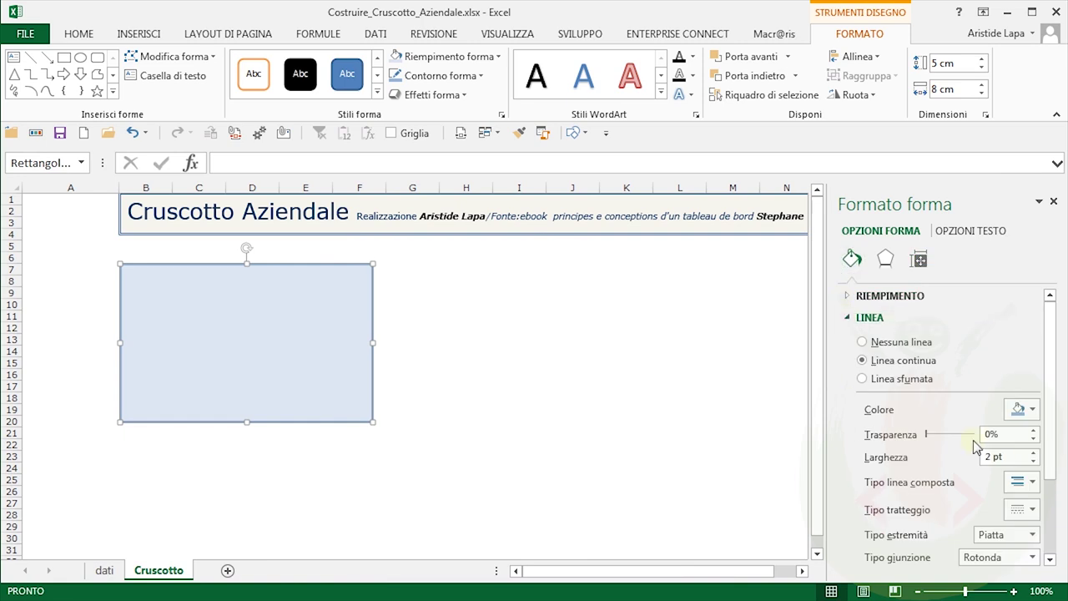
click(1004, 456)
key(BackSpace)
key(BackSpace)
key(BackSpace)
key(BackSpace)
text(0,75)
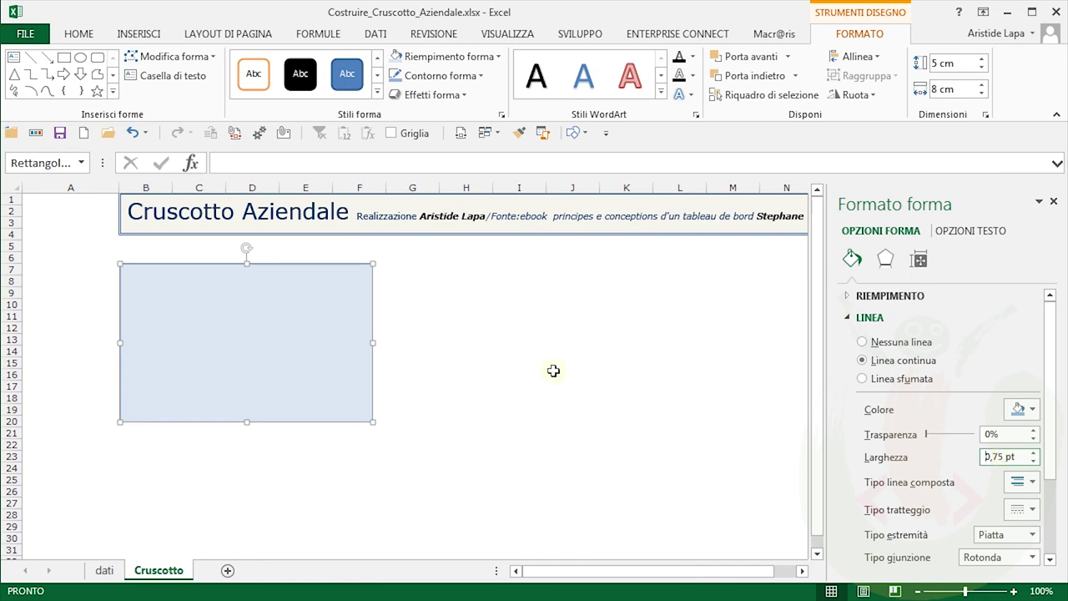
click(307, 301)
click(436, 301)
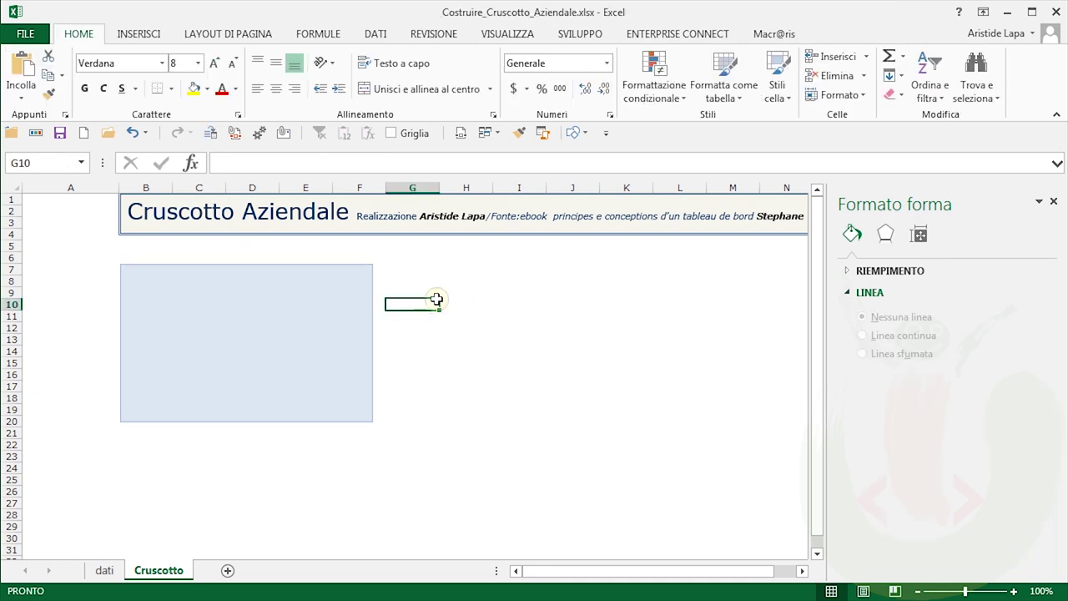
key(ctrl+v)
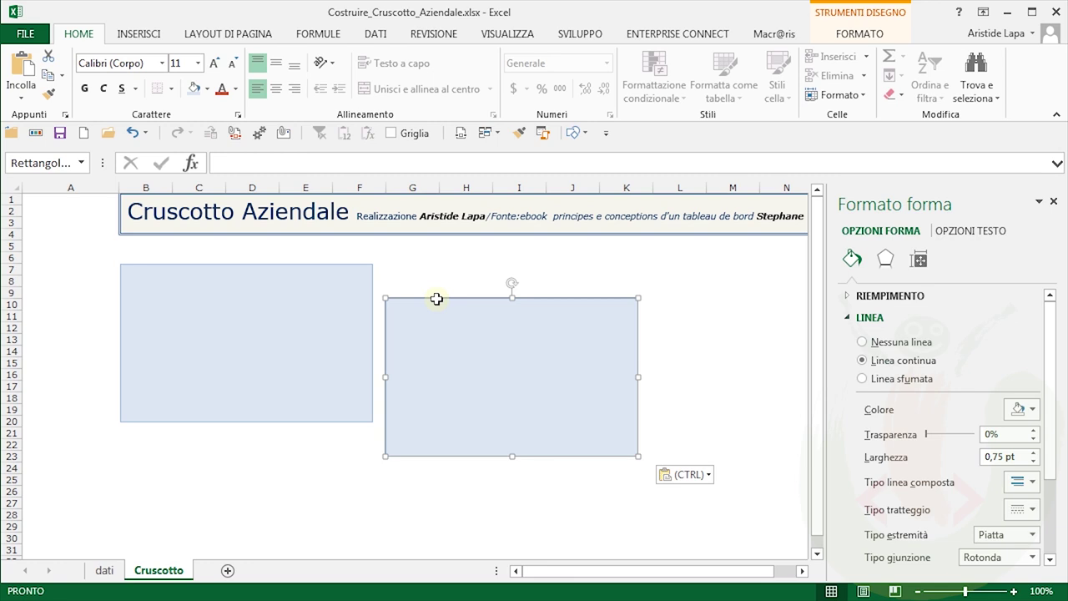
key(ctrl+z)
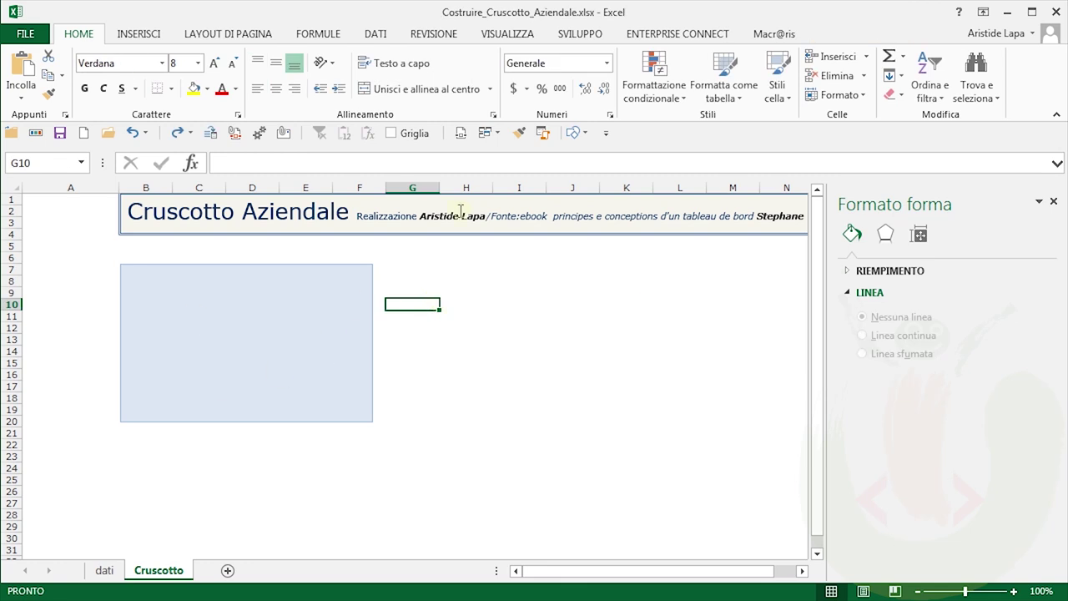
click(250, 300)
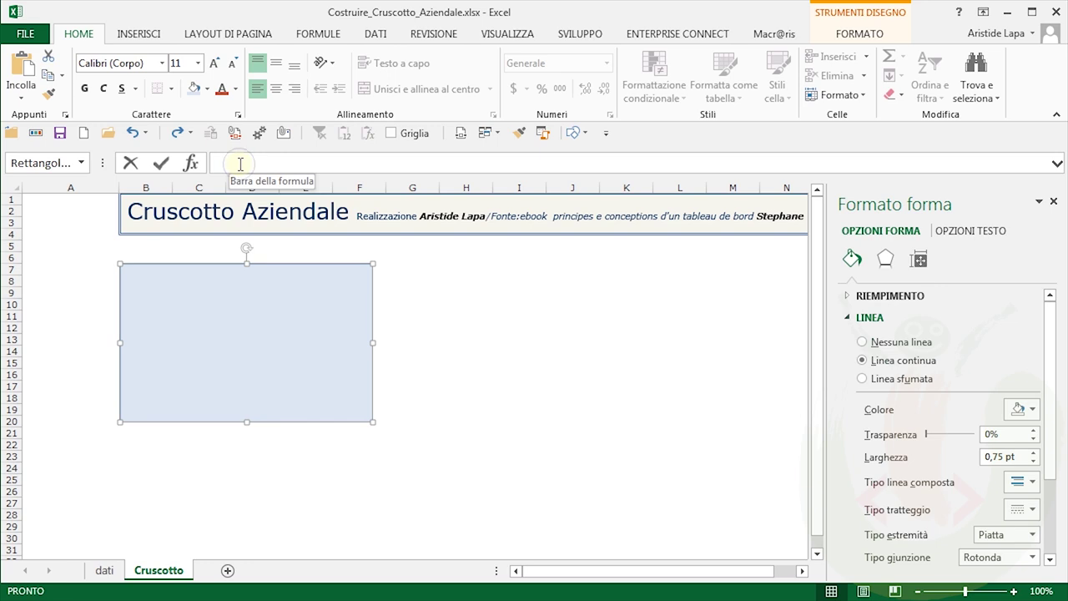
Link the rectangle's text to =dati!L9 so it displays 17%
click(240, 165)
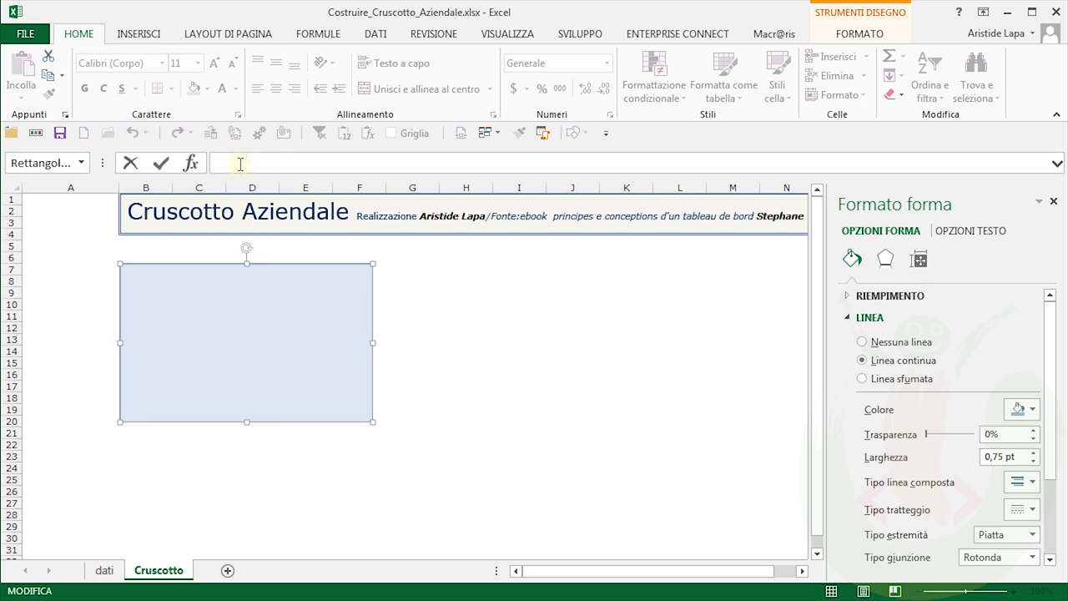
text(=)
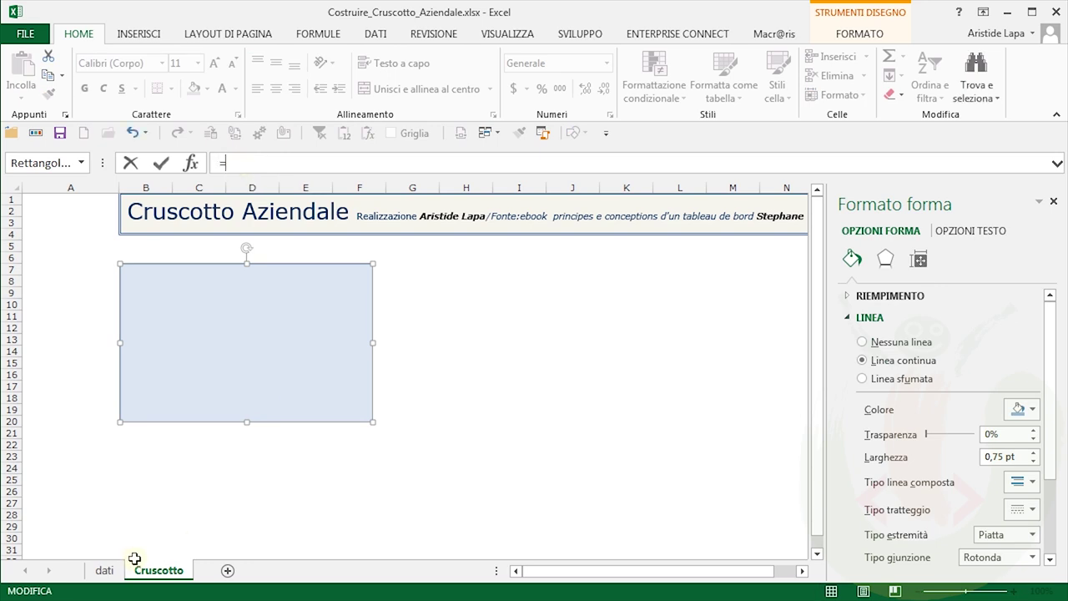
click(104, 571)
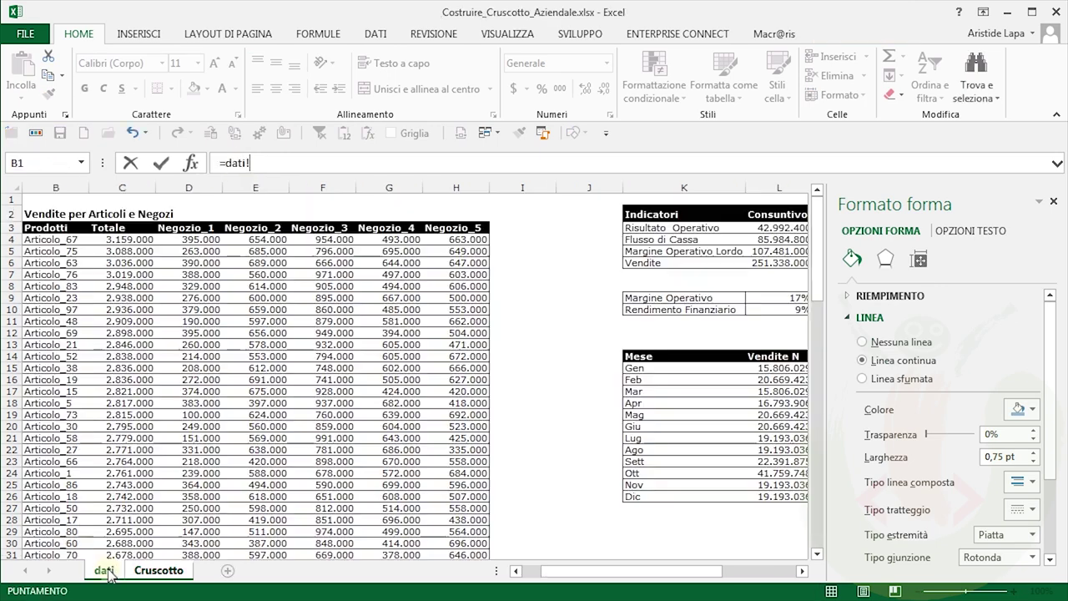
click(778, 298)
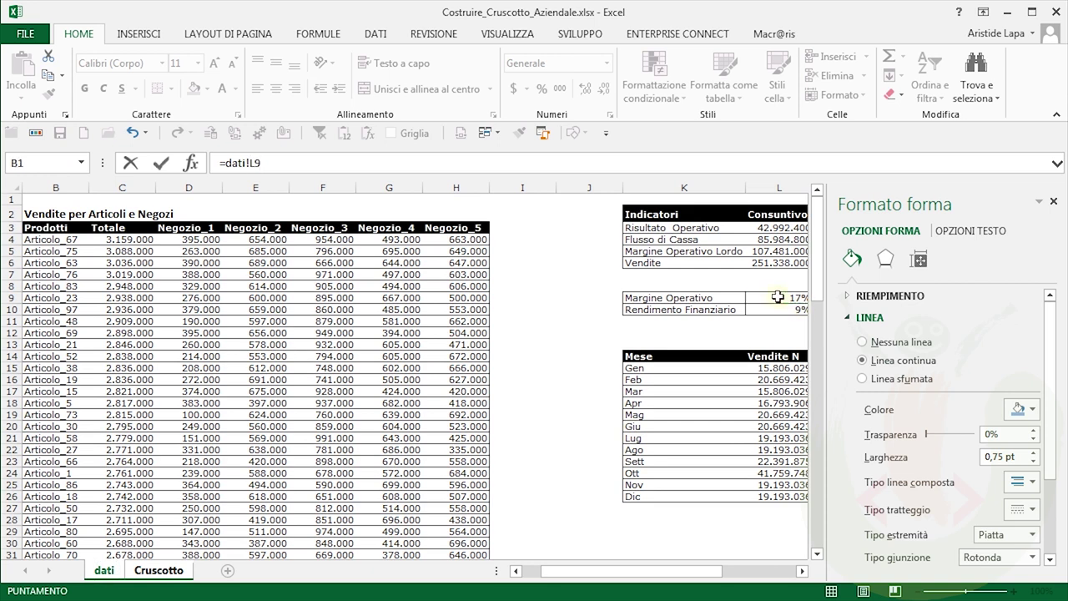
key(Return)
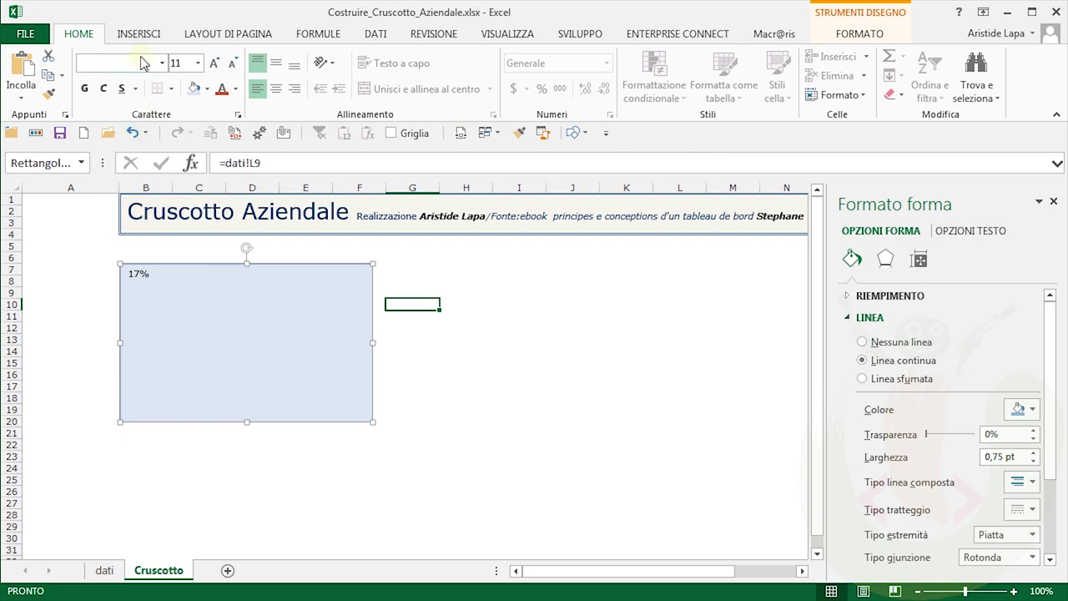
Make the 17% text 50 pt, dark red, and centred vertically and horizontally in the rectangle
click(184, 63)
key(Escape)
click(185, 63)
text(50)
key(Return)
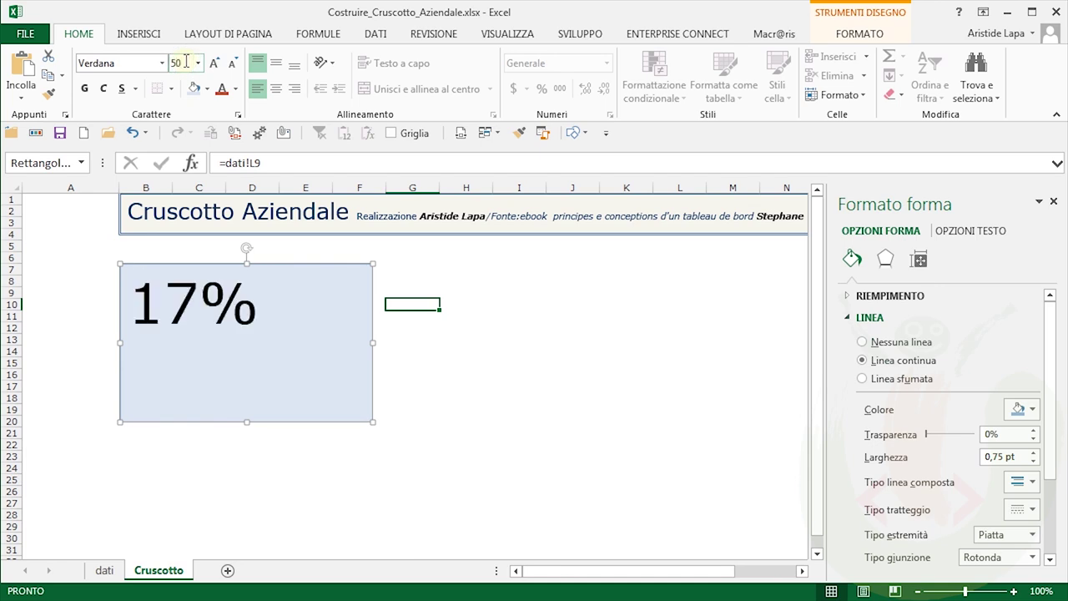
click(235, 88)
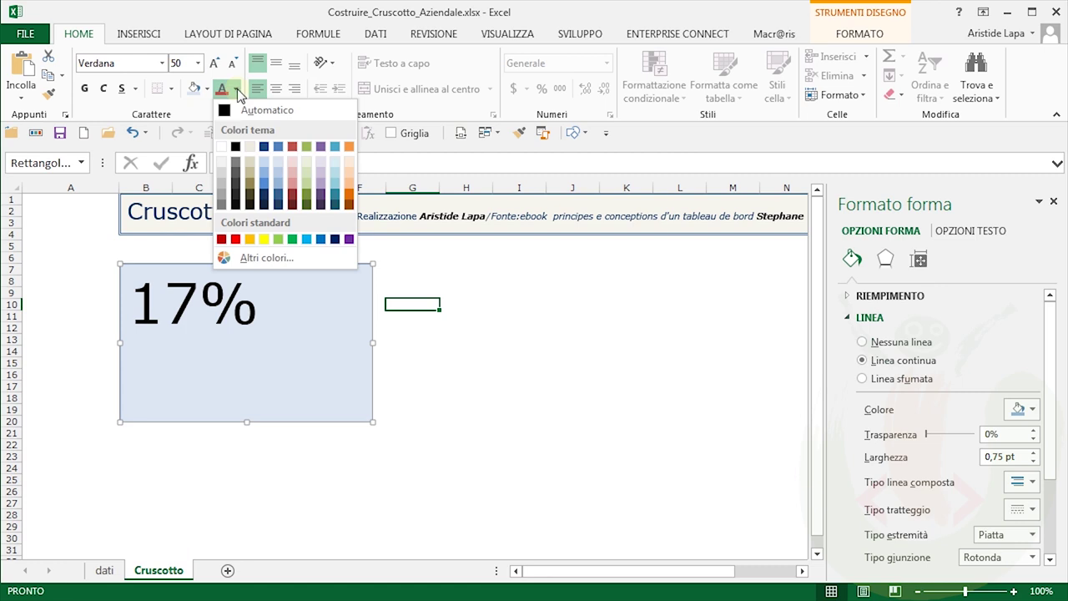
click(222, 240)
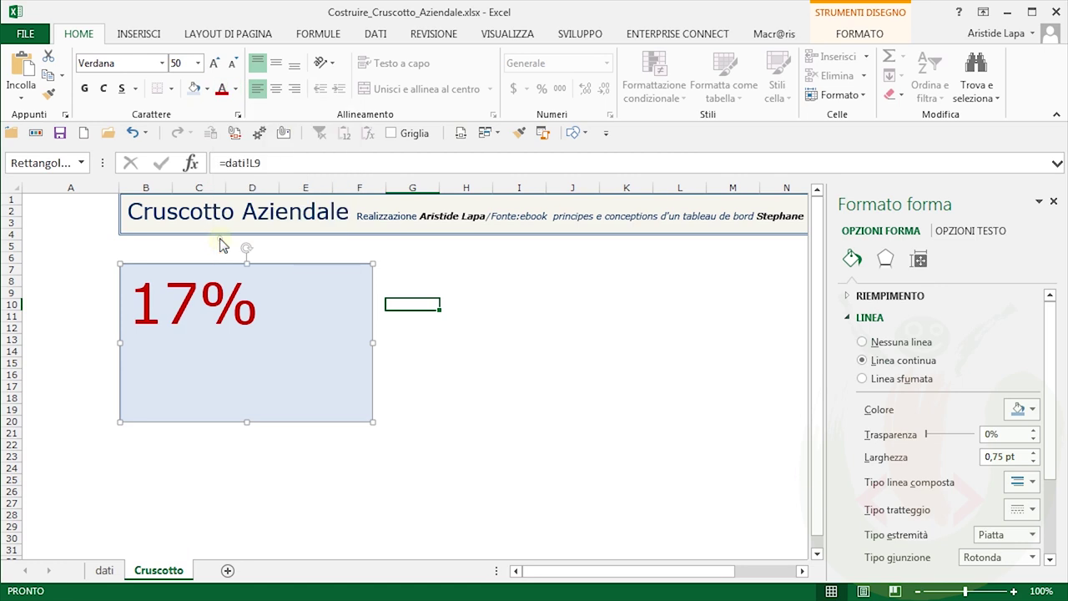
click(278, 67)
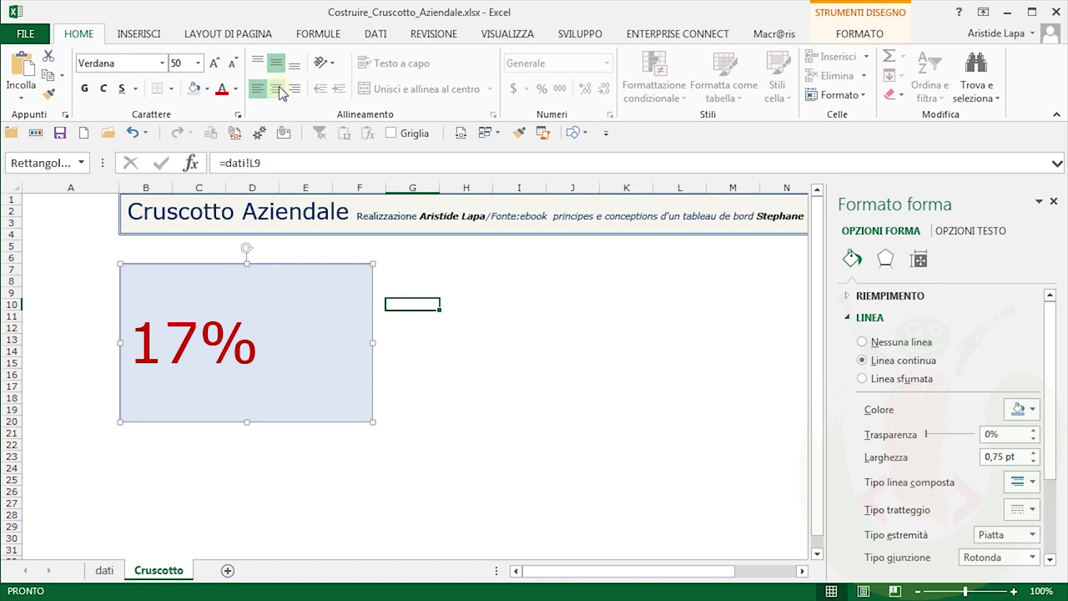
click(278, 89)
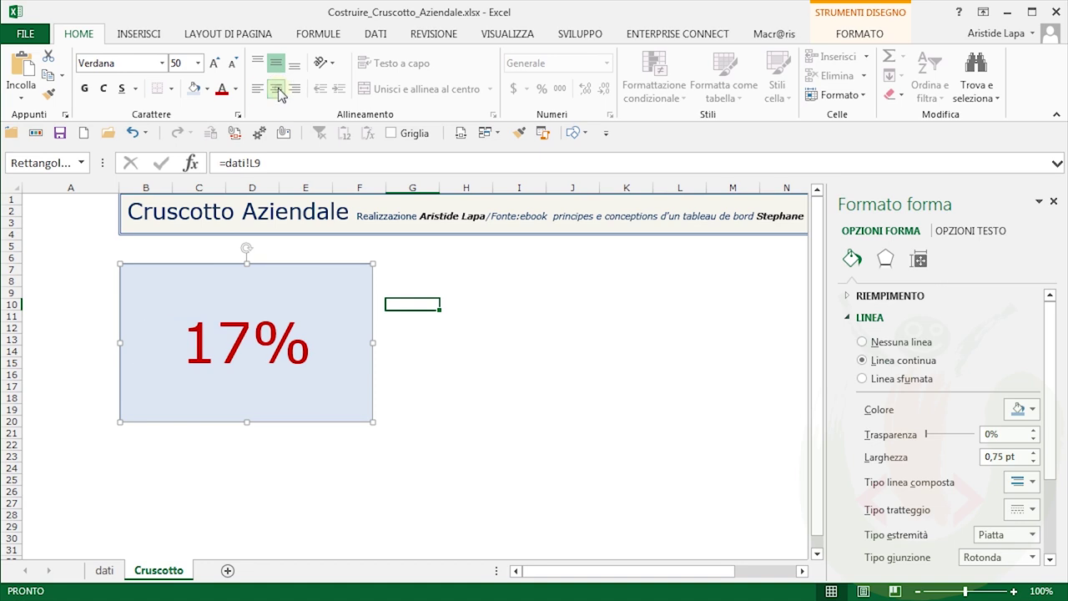
click(576, 132)
click(624, 173)
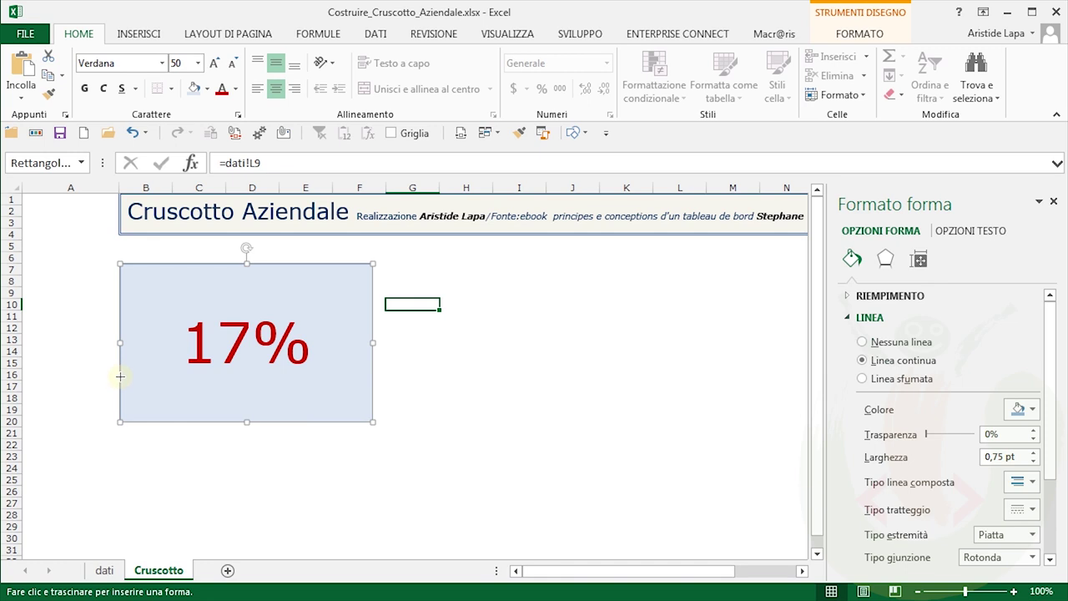
Draw a 1 cm by 8 cm blue bar across the bottom of the 17% box
drag(121, 383, 317, 419)
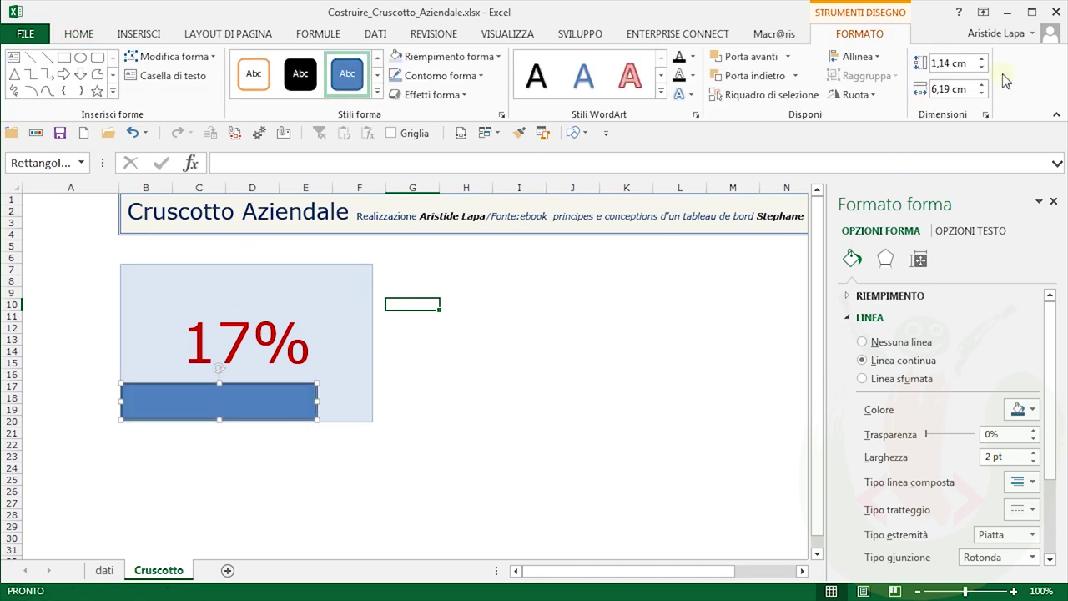
click(974, 62)
text(1)
click(964, 87)
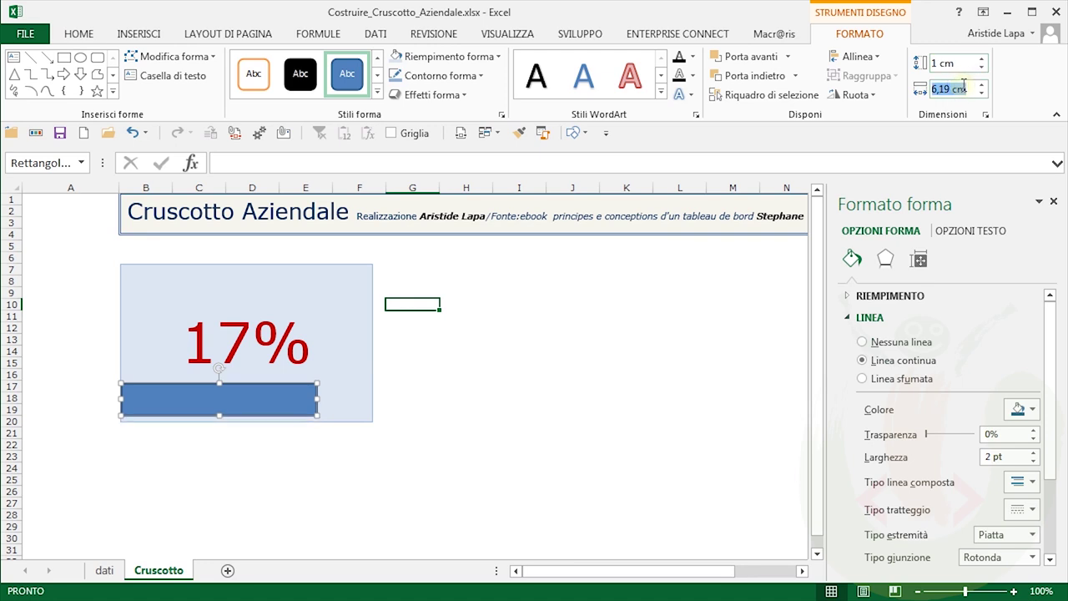
text(8)
key(Return)
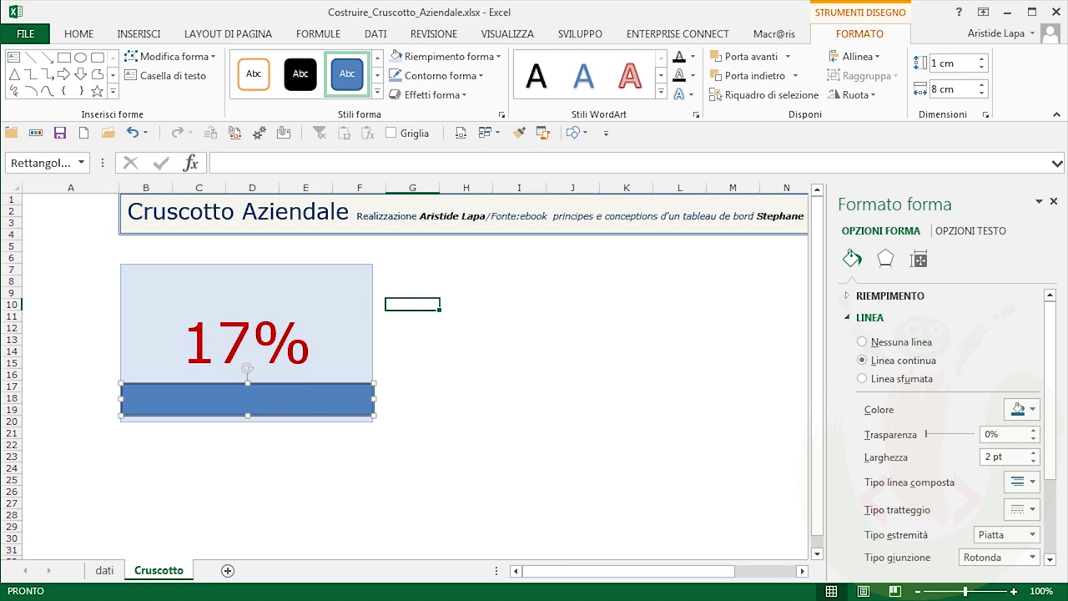
click(348, 294)
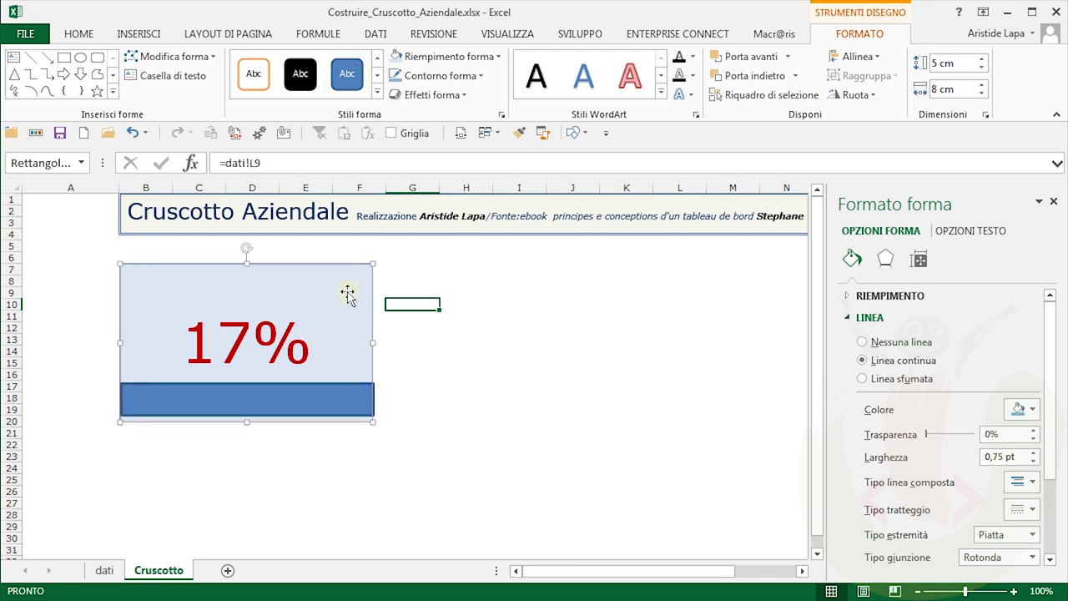
Copy the 17% box's pale fill and outline onto the bottom label bar and set its text to 16 pt
click(519, 132)
click(342, 401)
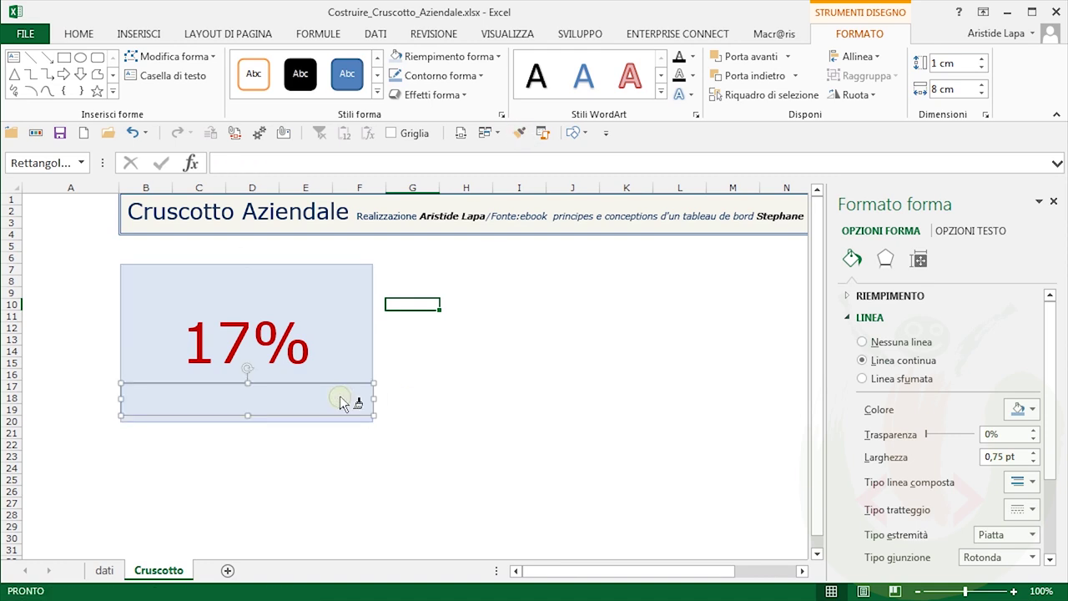
click(83, 34)
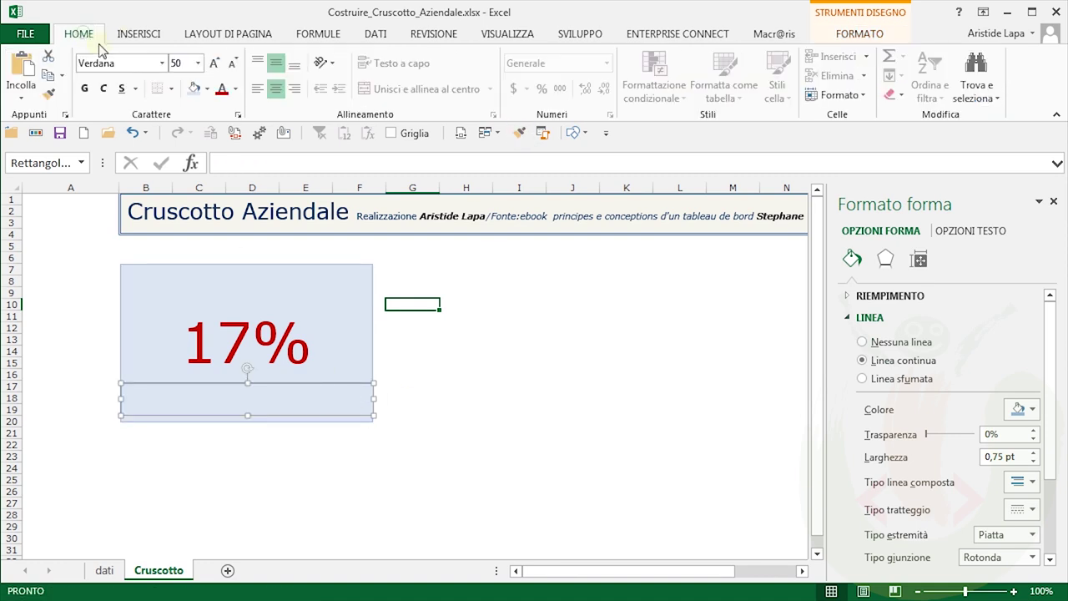
click(183, 67)
text(16)
key(Return)
click(314, 410)
Link the label box to cell K9 on the dati sheet (=dati!K9)
click(254, 162)
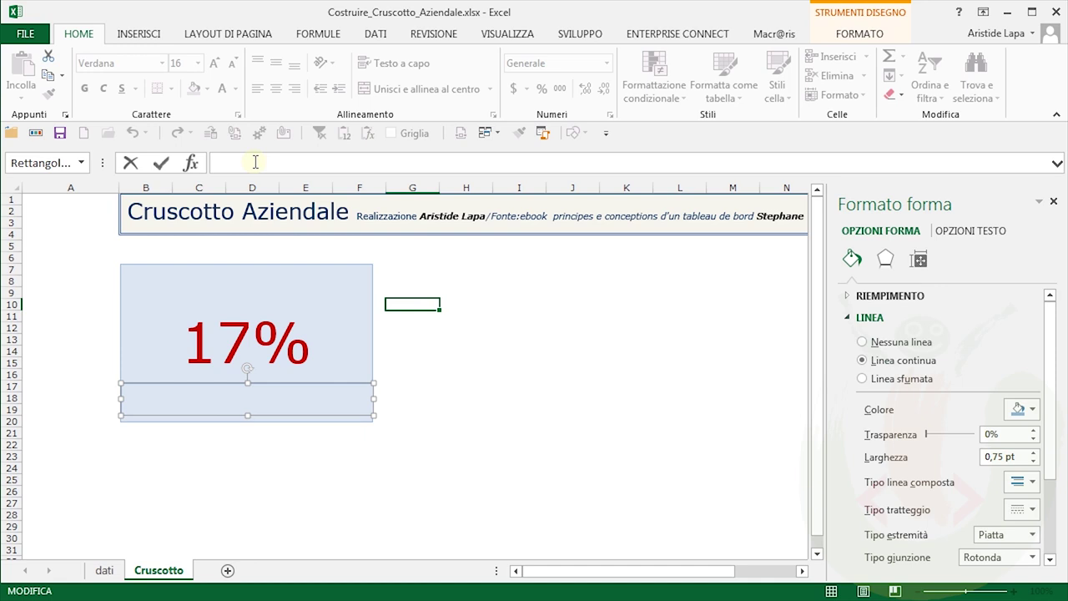
text(=)
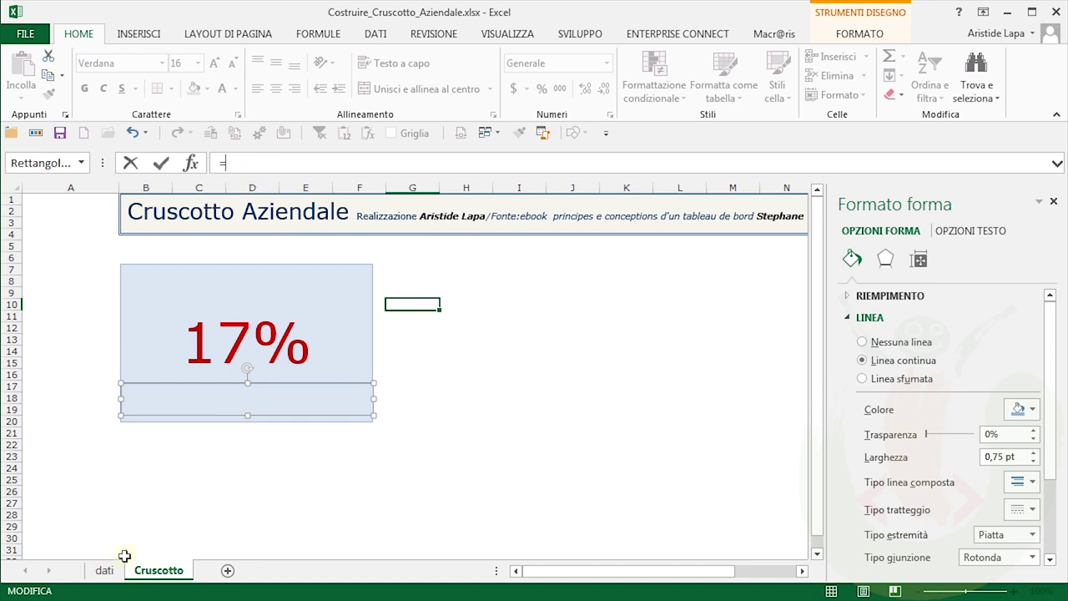
click(103, 570)
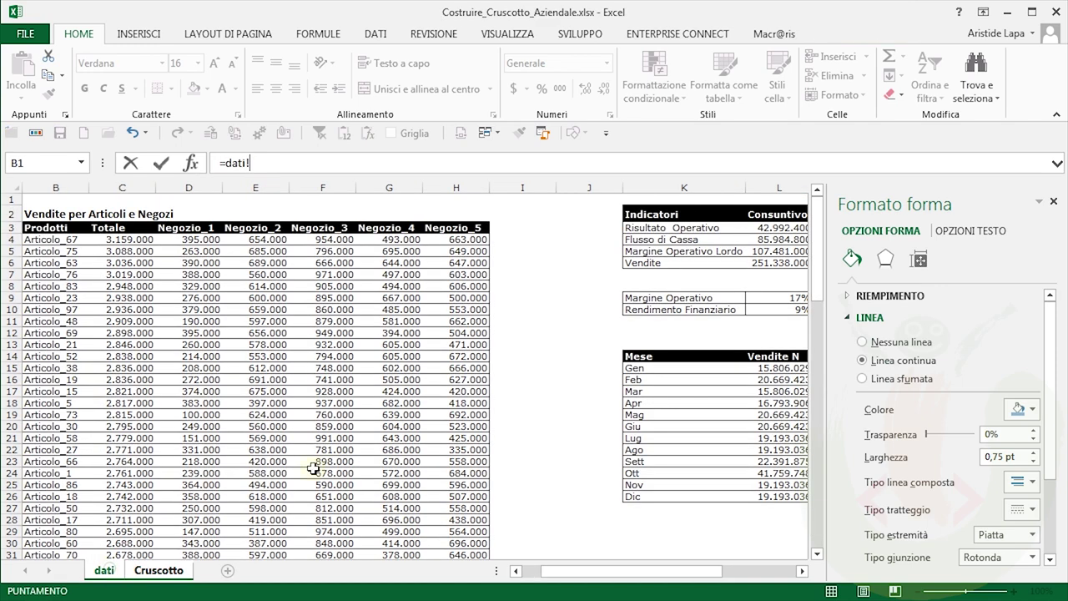
click(706, 298)
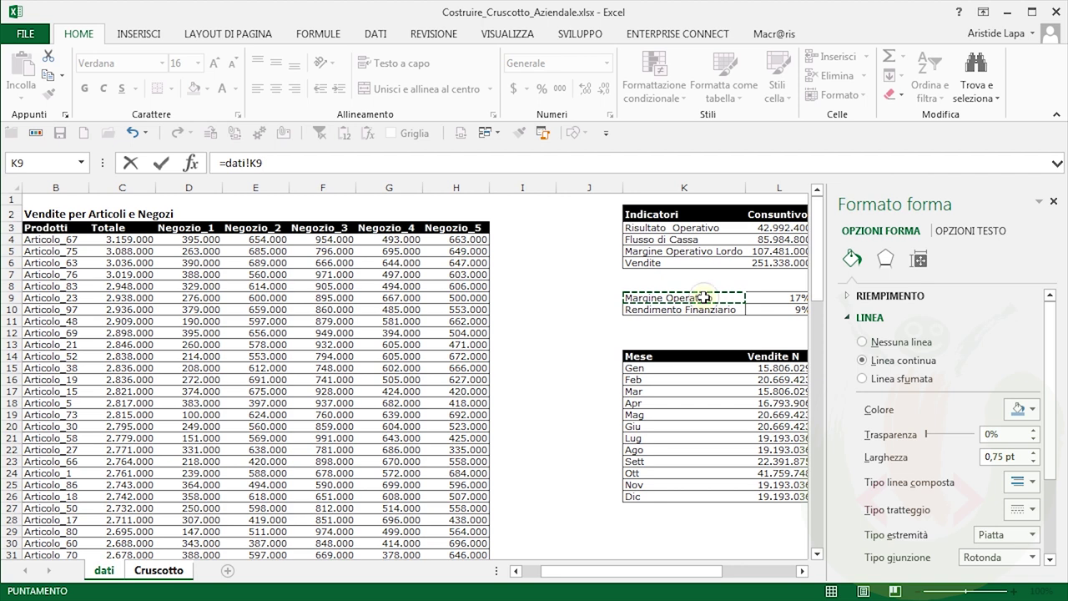
key(Return)
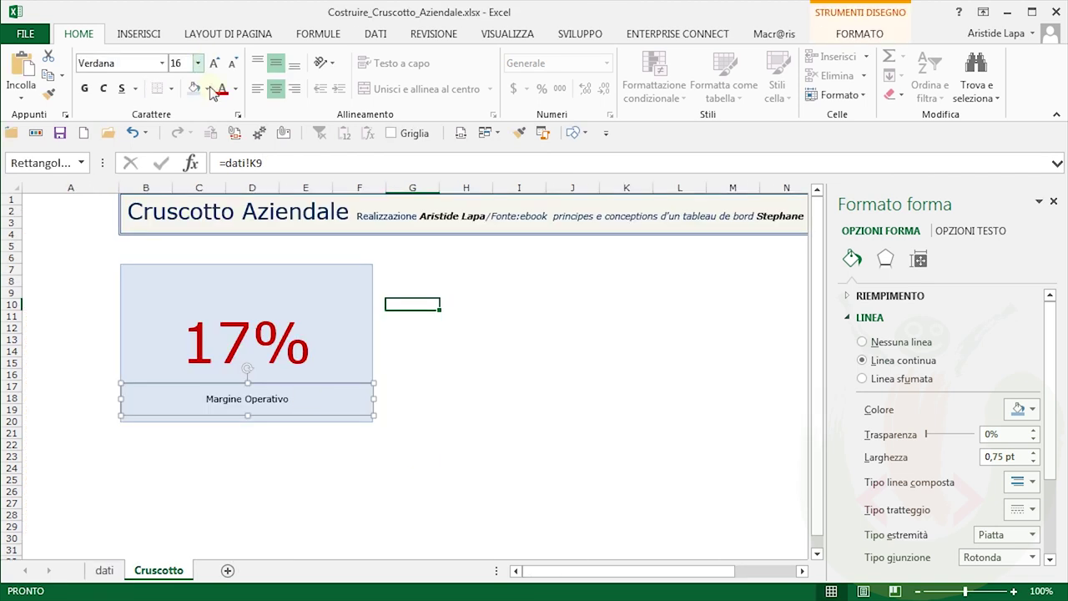
Make the Margine Operativo label text red at 16 pt
click(237, 90)
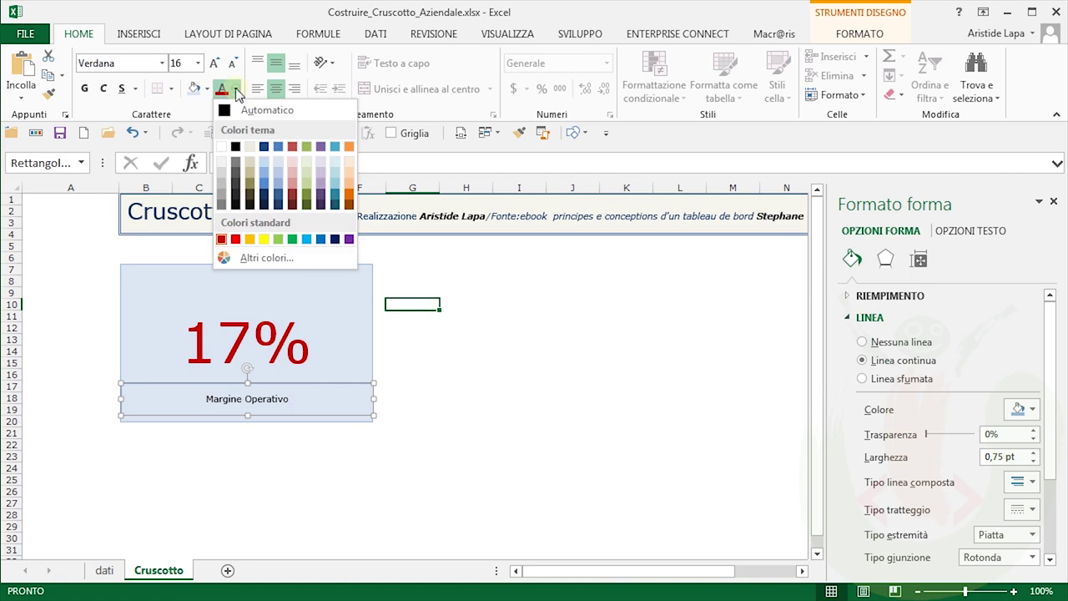
click(292, 147)
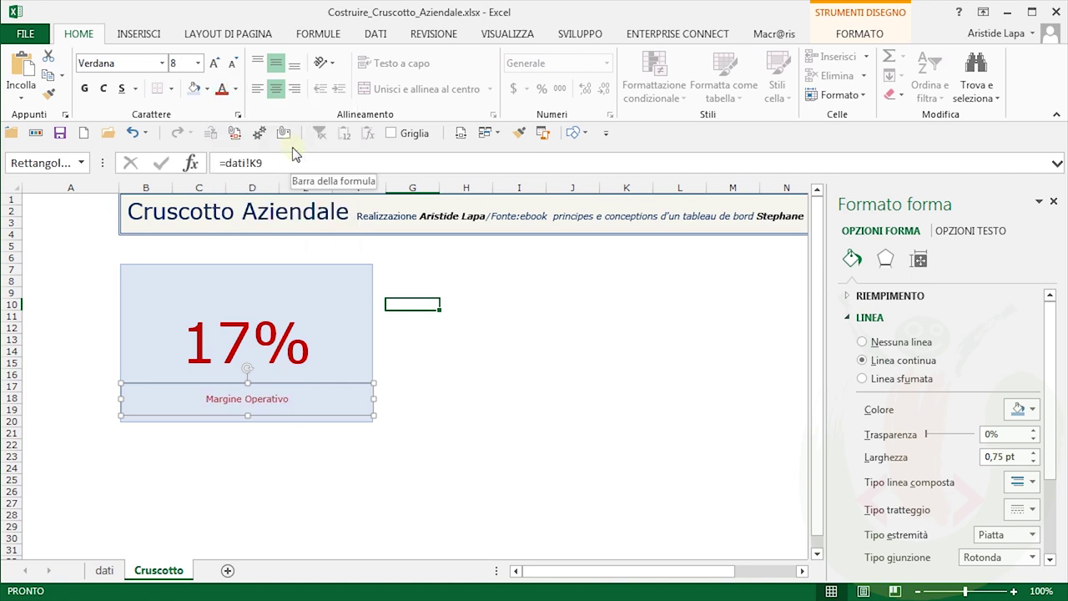
click(186, 62)
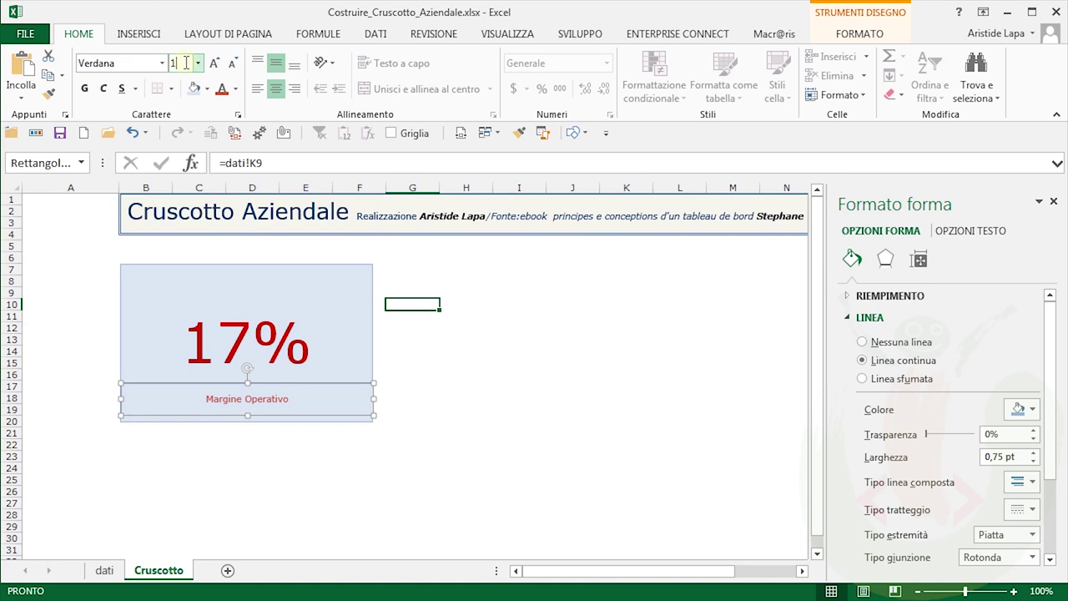
text(16)
key(Return)
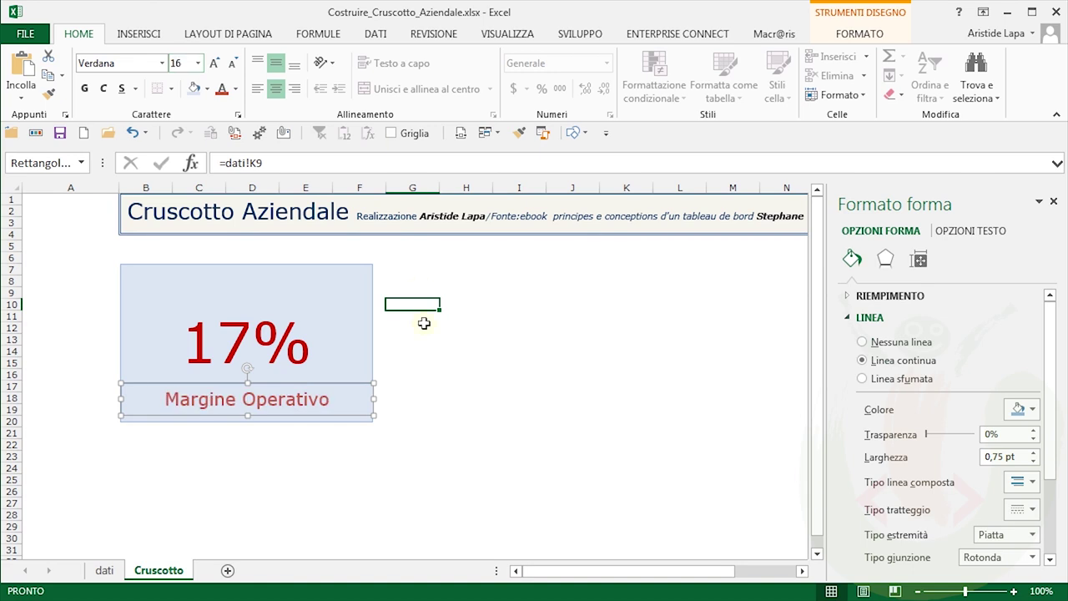
Select the 17% card and Margine Operativo label together and group them with Raggruppa
click(334, 332)
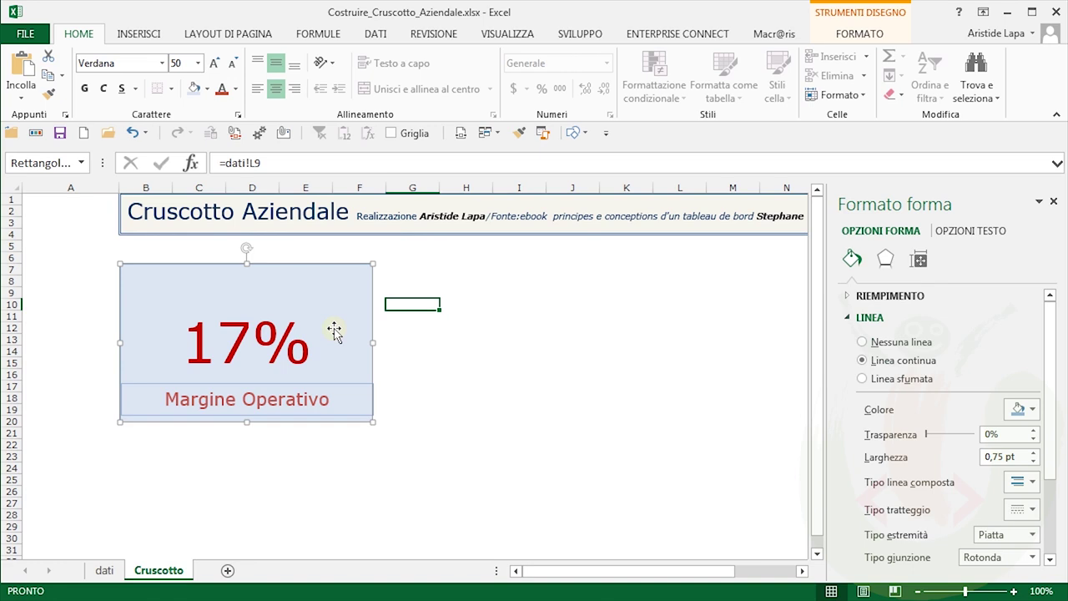
click(340, 400)
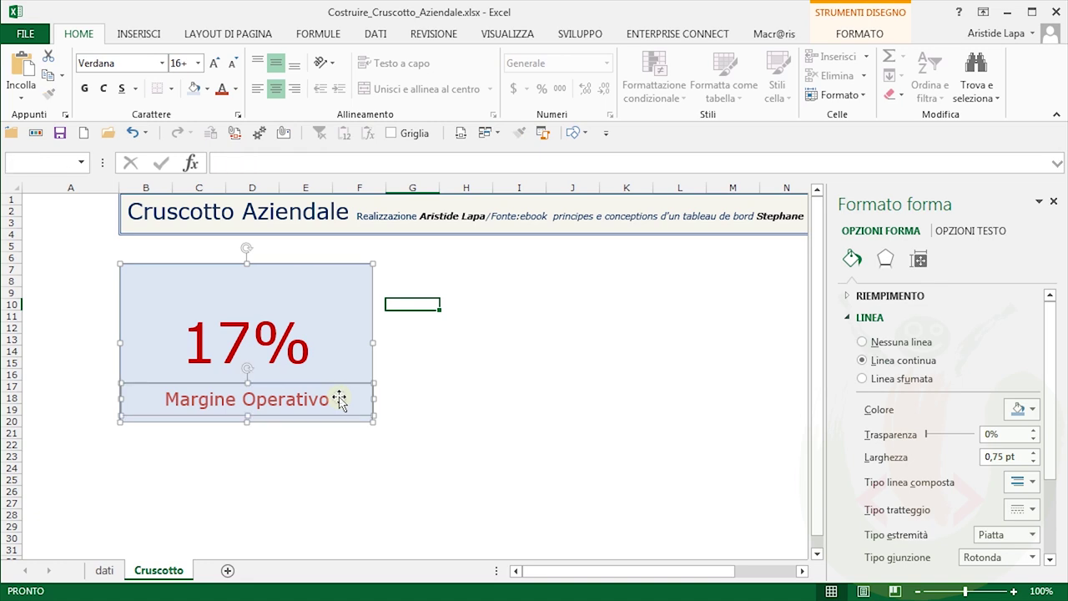
click(874, 34)
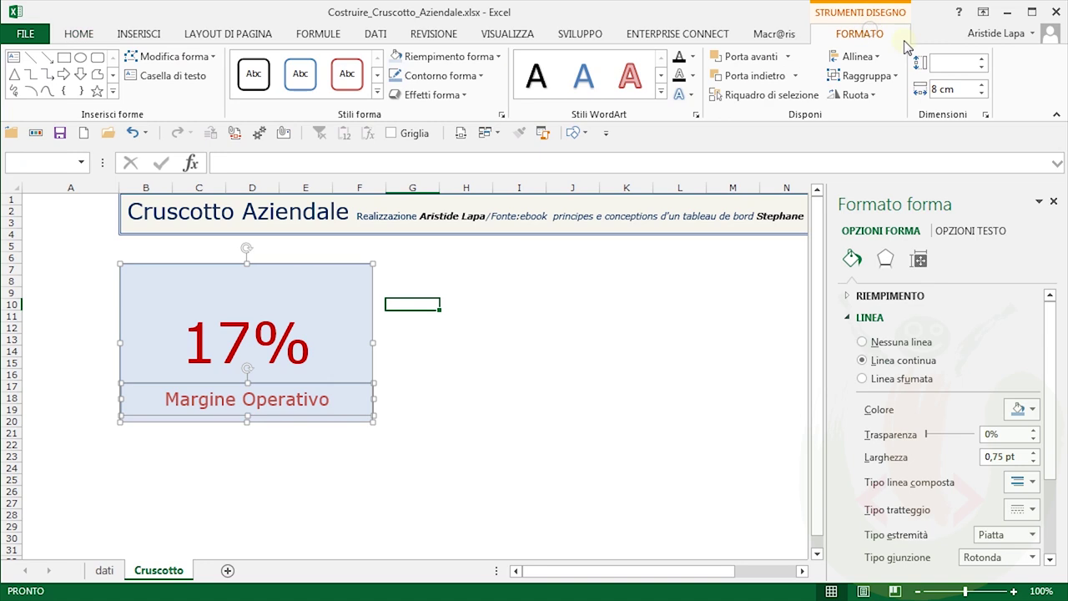
click(894, 77)
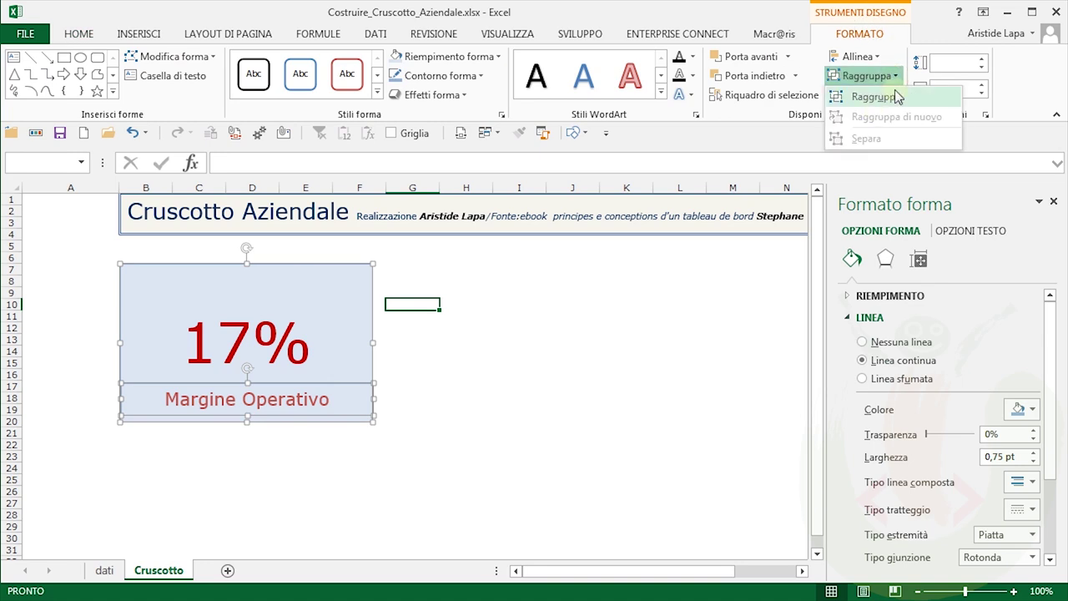
click(873, 97)
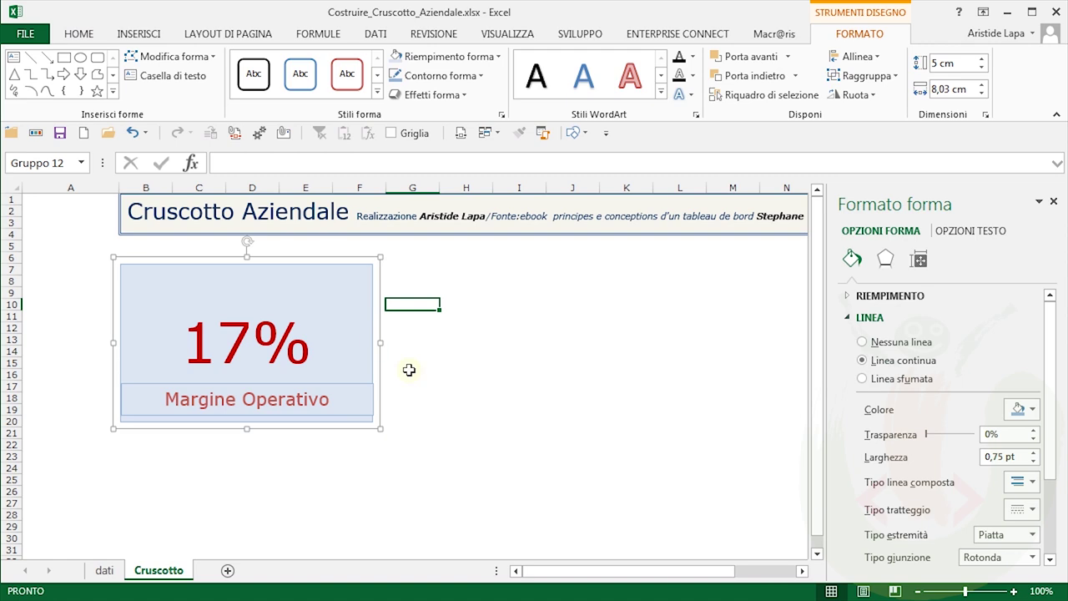
click(417, 398)
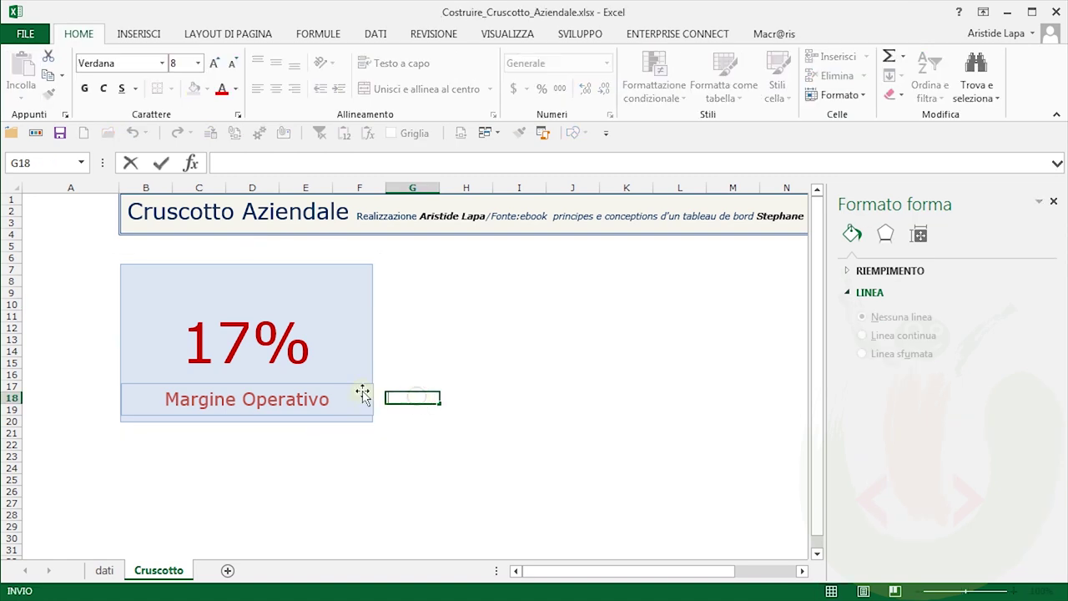
Drag the Margine Operativo label inside the group down to the 17% card's bottom edge
click(335, 389)
click(337, 394)
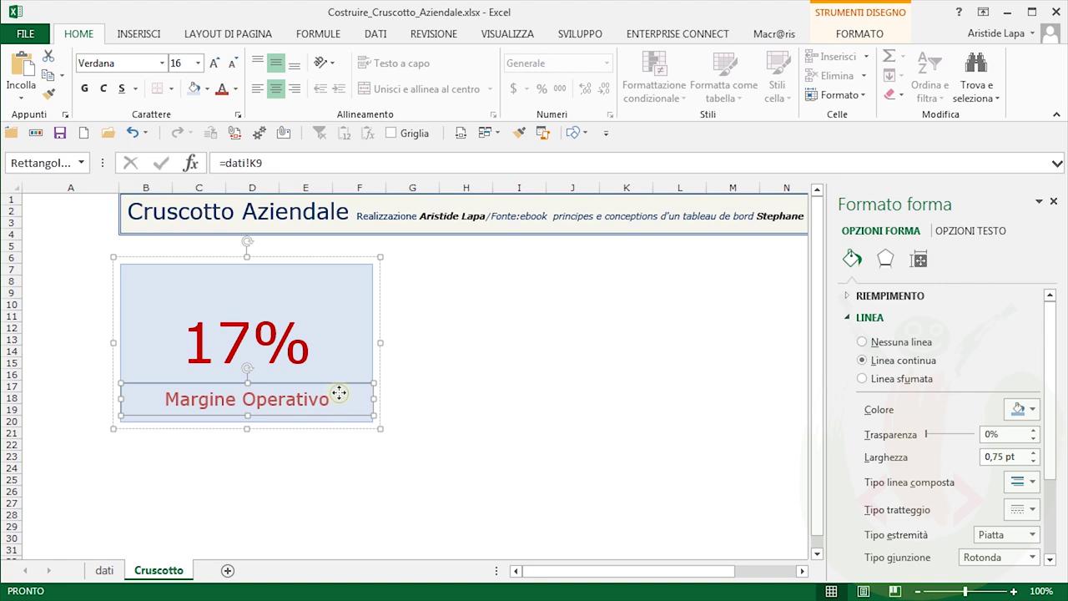
drag(334, 395, 339, 403)
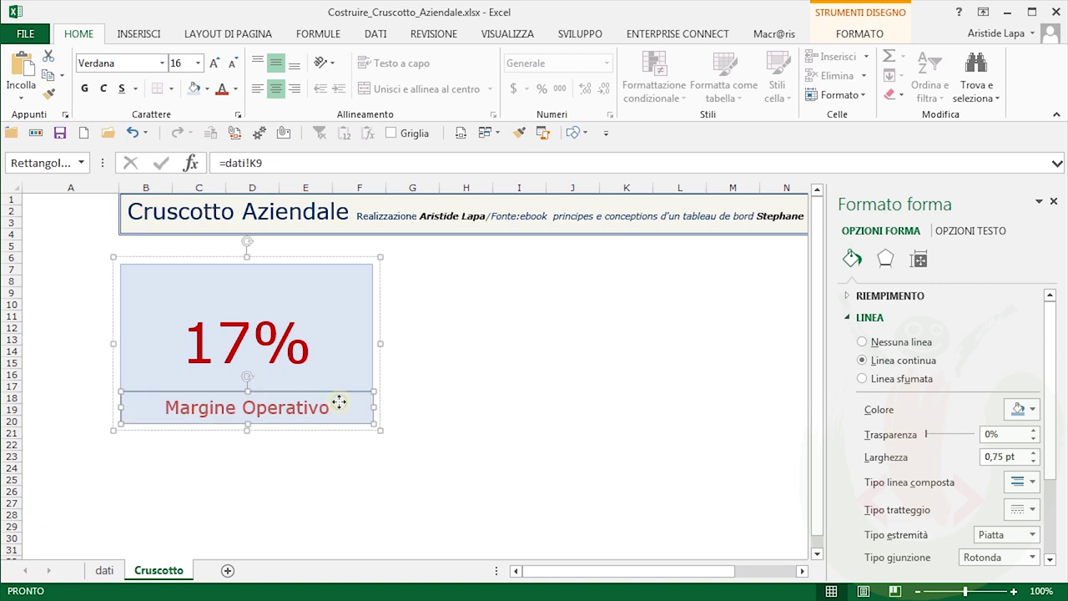
click(427, 300)
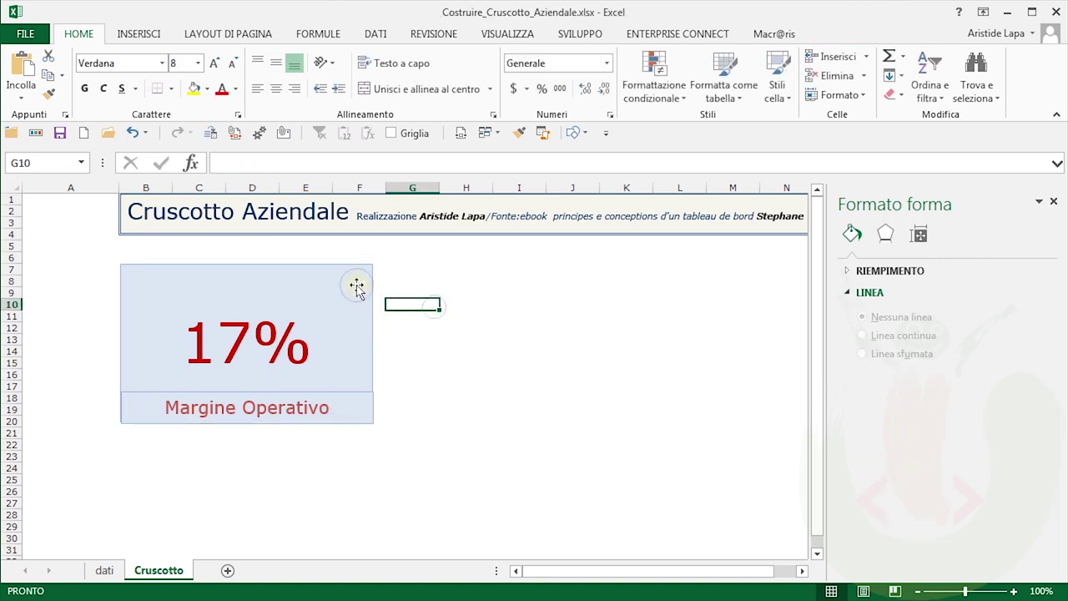
click(357, 287)
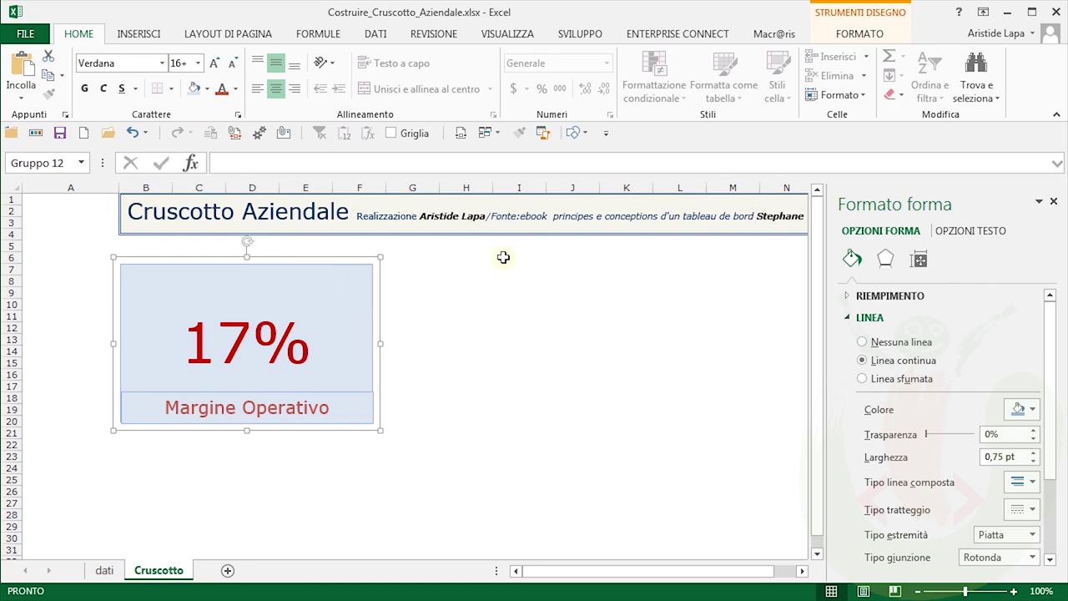
Paste the 17% Margine Operativo card group at G10 and place it beside the original
click(417, 299)
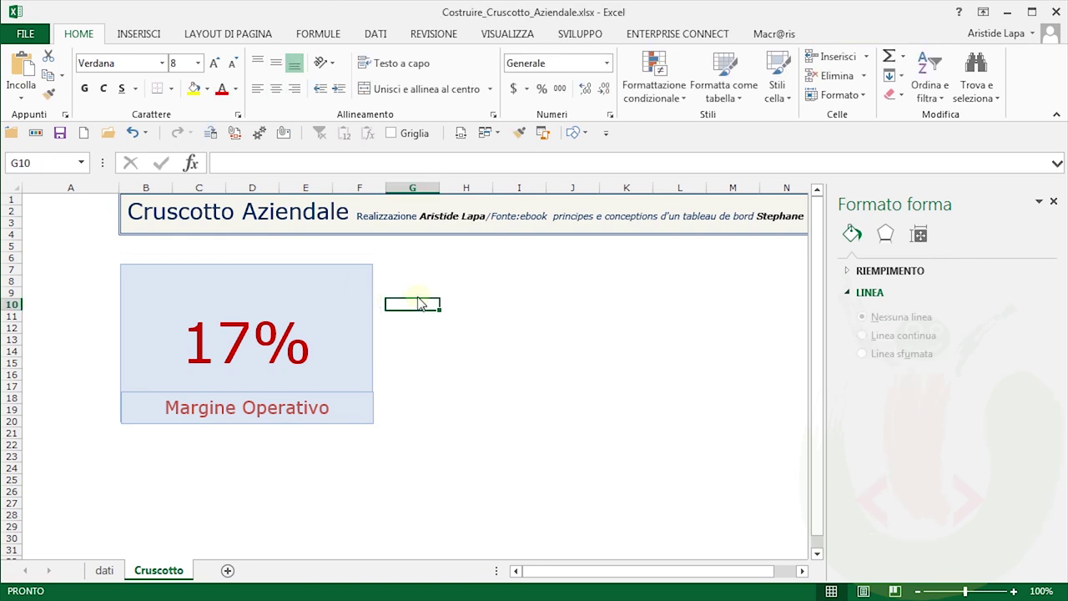
key(ctrl+v)
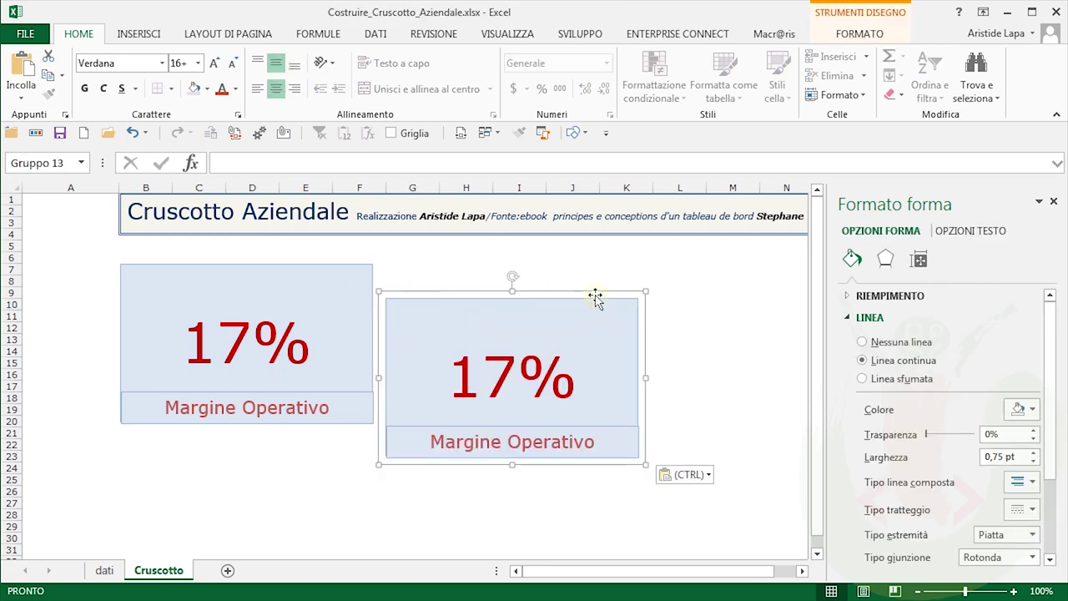
drag(593, 311, 586, 275)
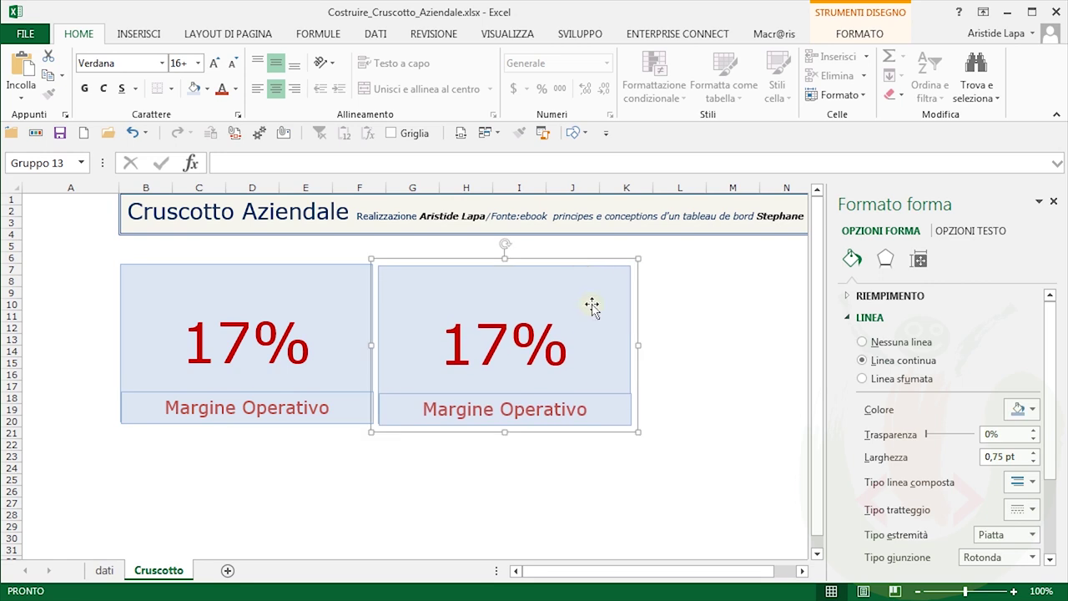
Set the copied card's Altezza to 5 cm and Larghezza to 6 cm
click(860, 33)
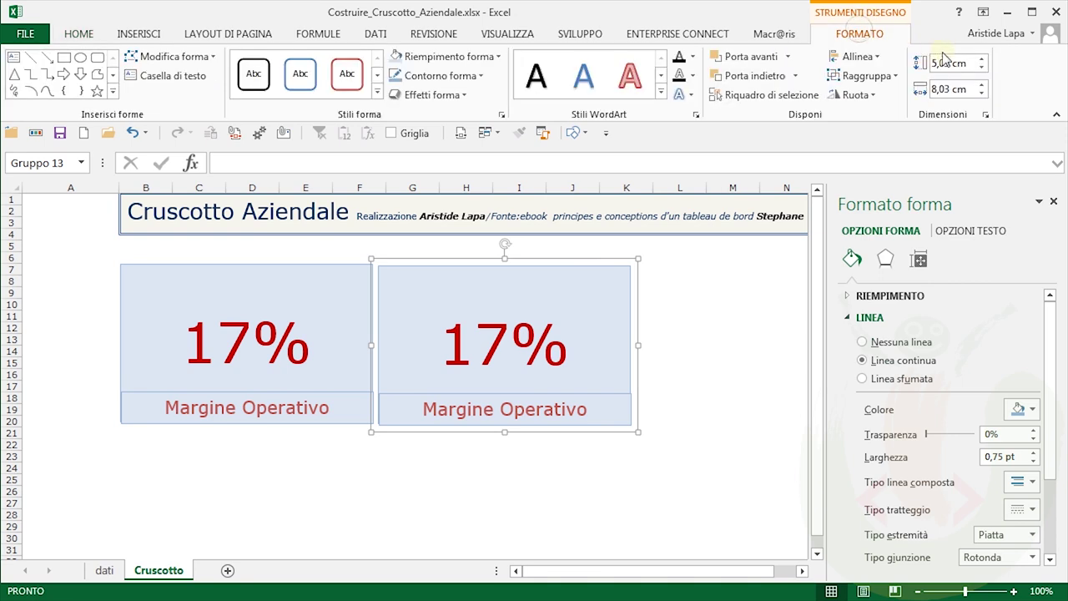
click(969, 64)
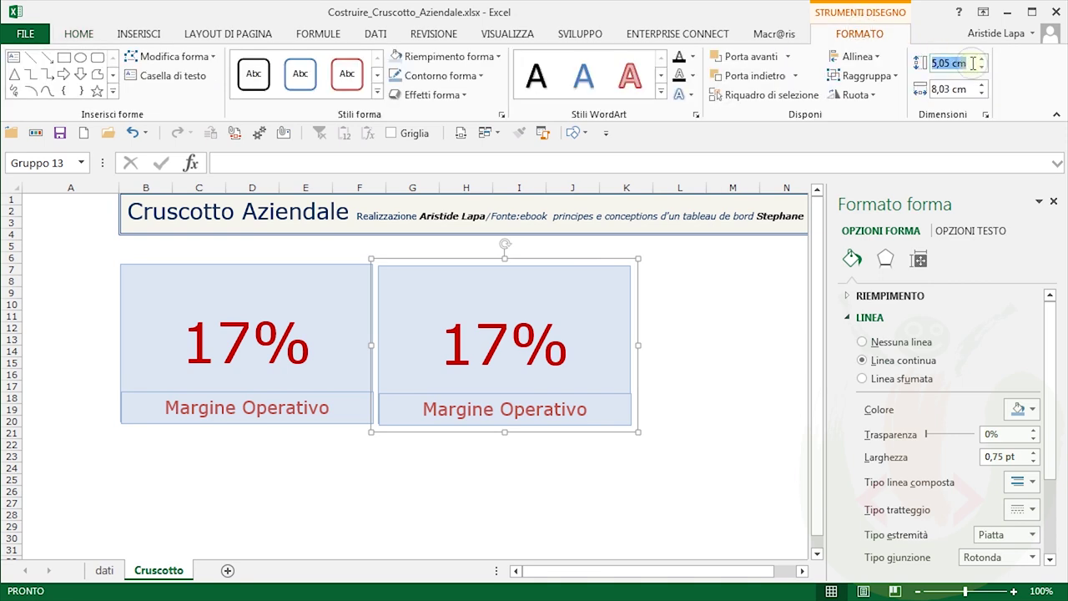
text(5)
key(Tab)
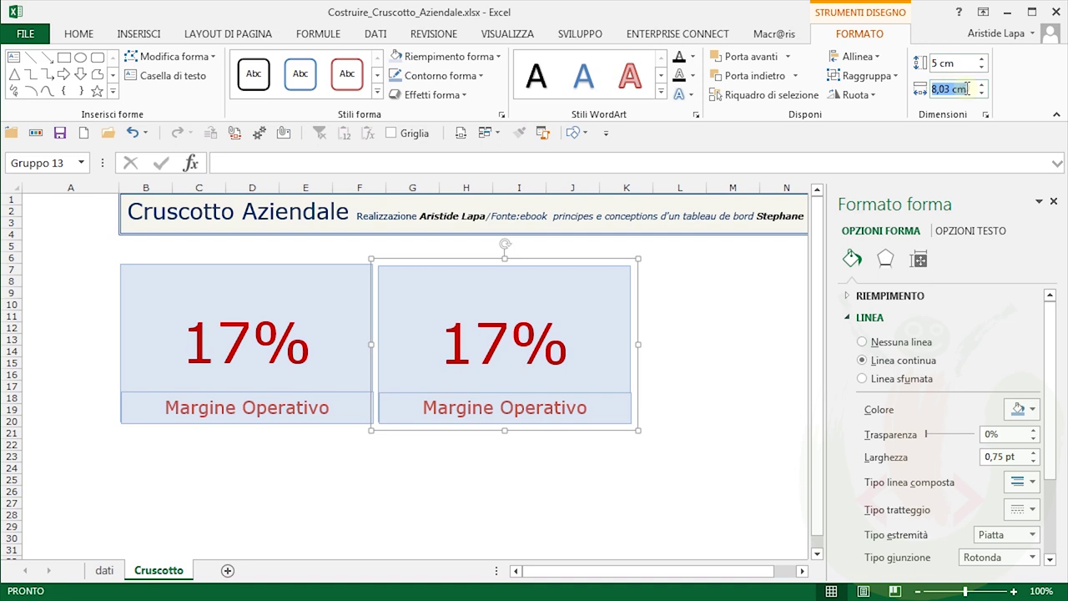
text(6)
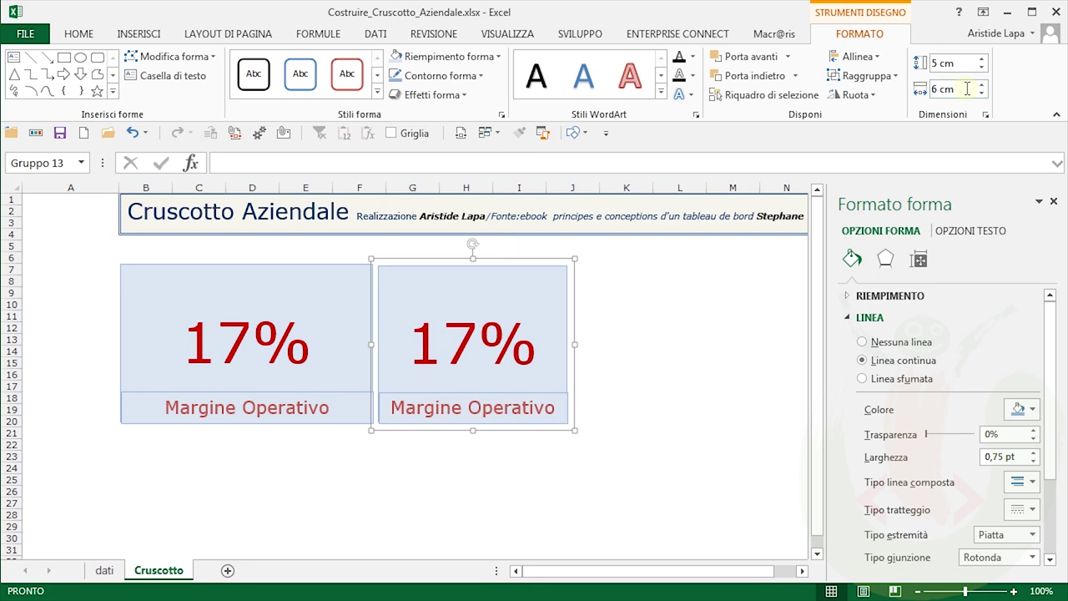
click(476, 330)
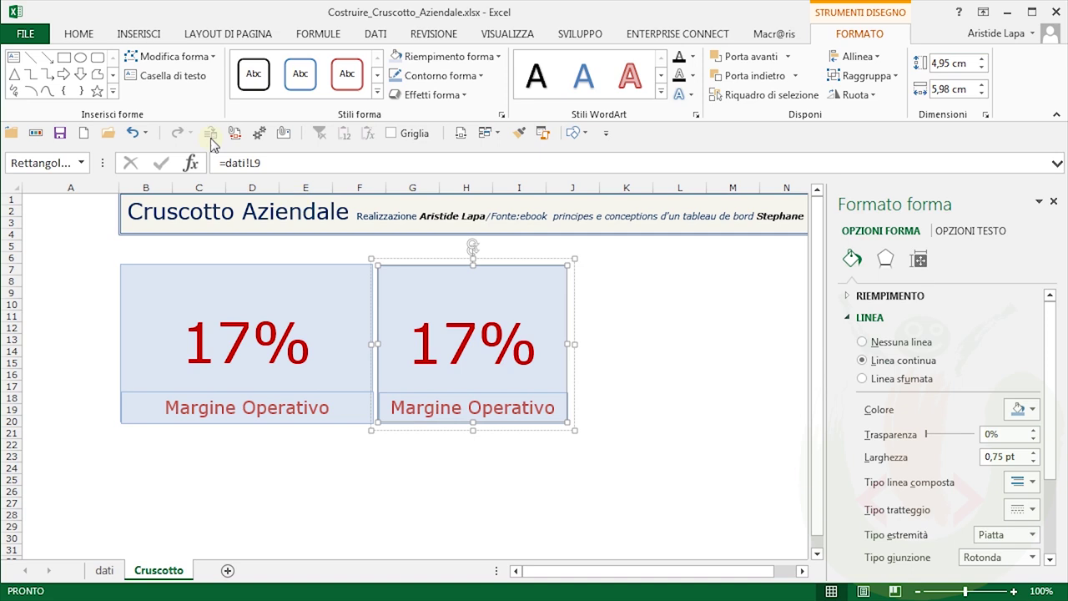
Relink the copied card's percentage box to dati!L10 so it shows 9%
click(268, 167)
key(BackSpace)
text(10)
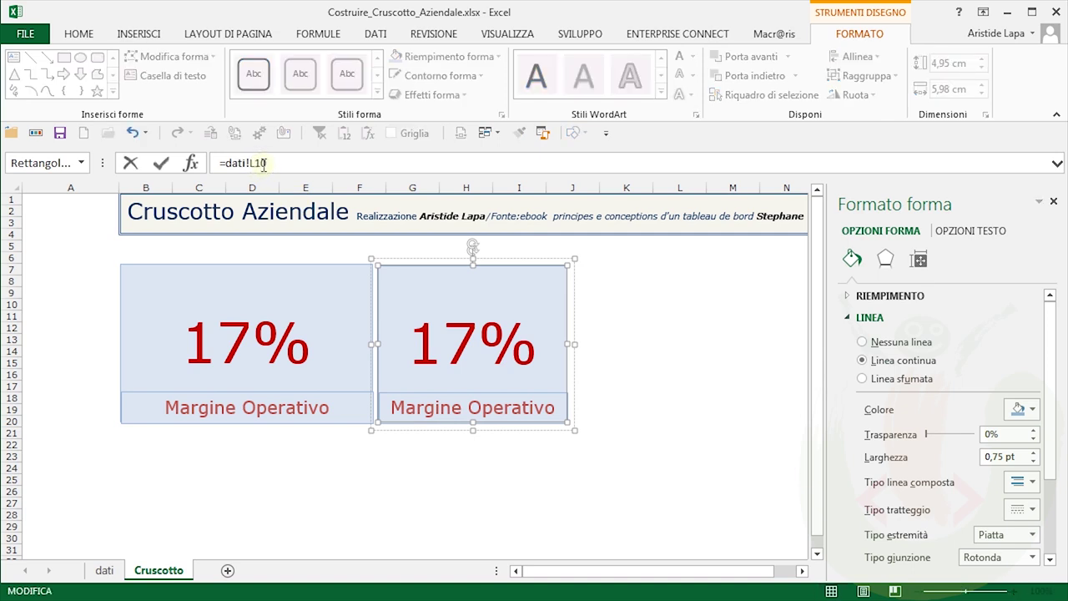
key(Return)
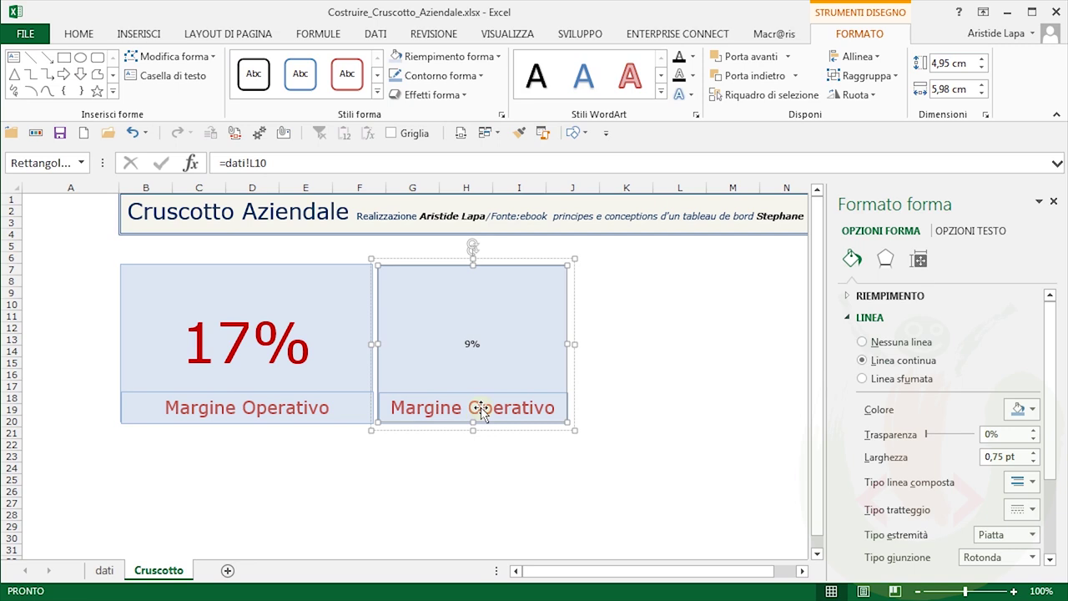
Change the copied label's formula from =dati!K9 to =dati!K10
click(482, 409)
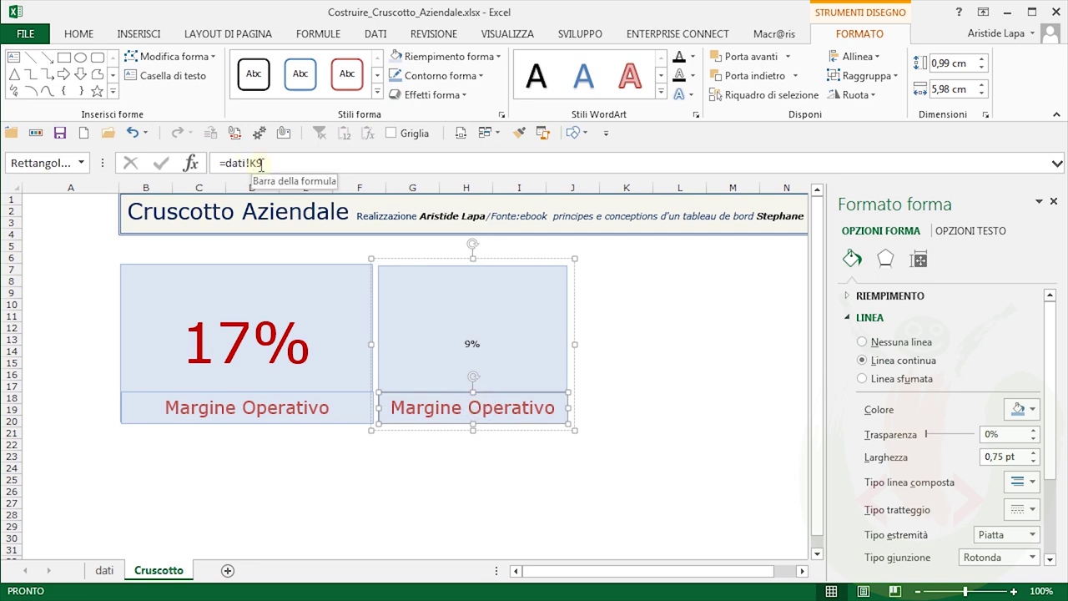
click(265, 163)
key(BackSpace)
text(10)
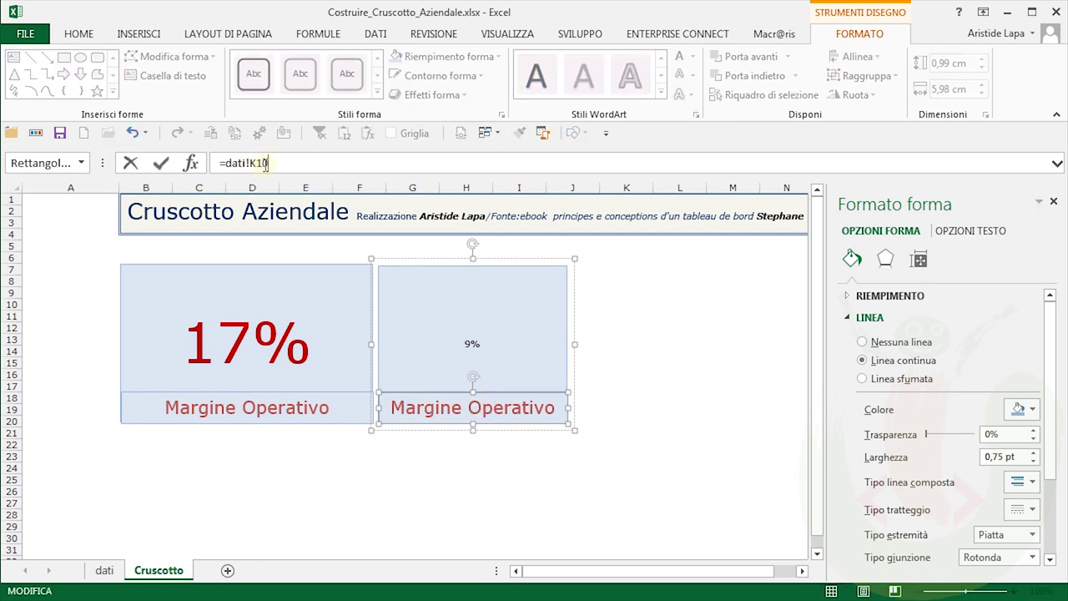
key(Return)
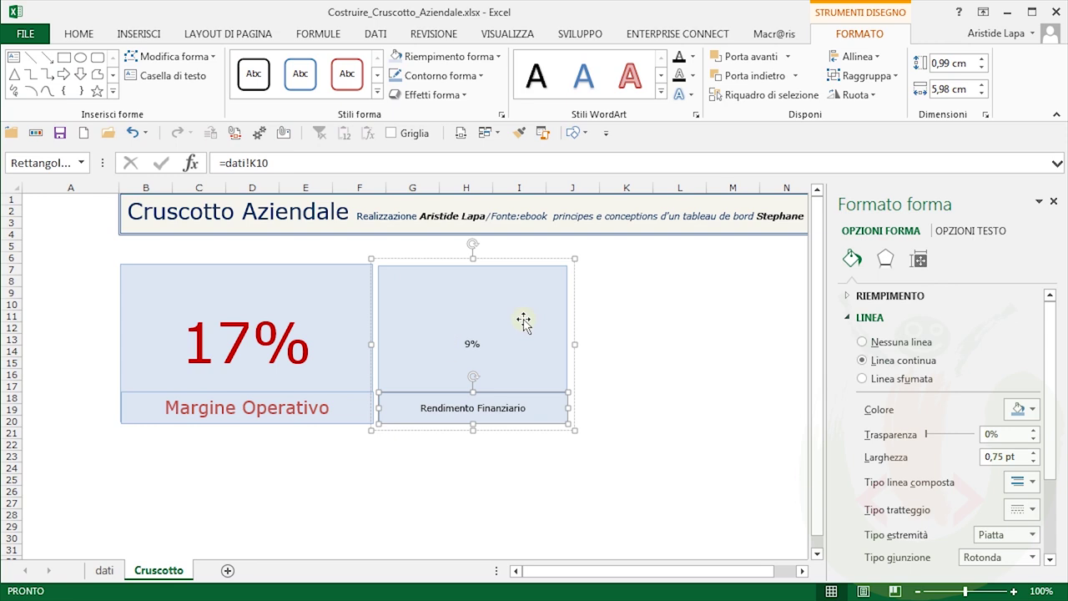
Make the 9% text dark red at 50 pt
click(81, 35)
click(235, 89)
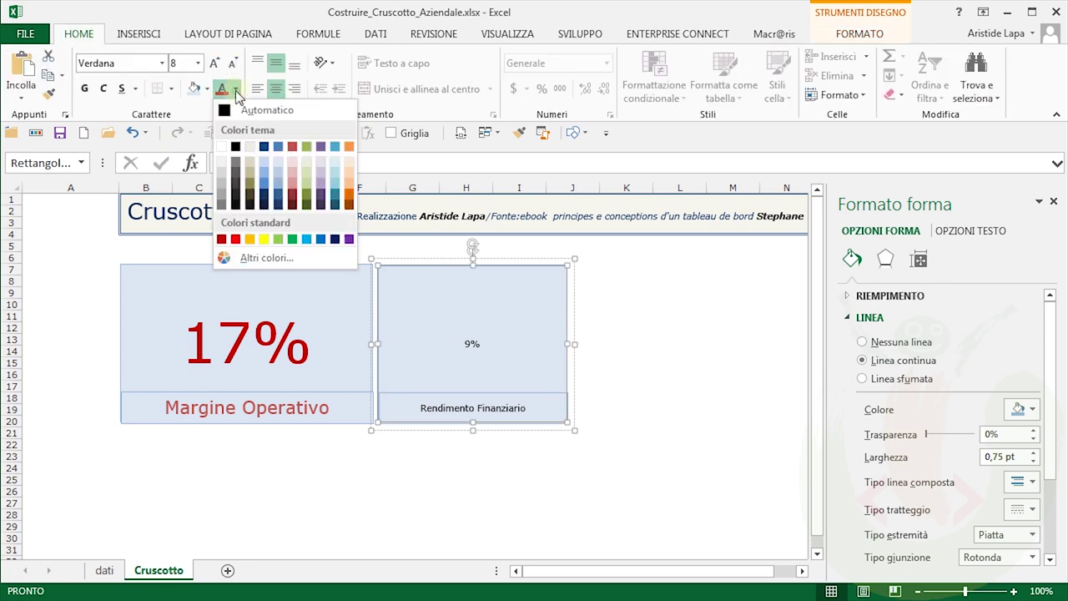
click(223, 241)
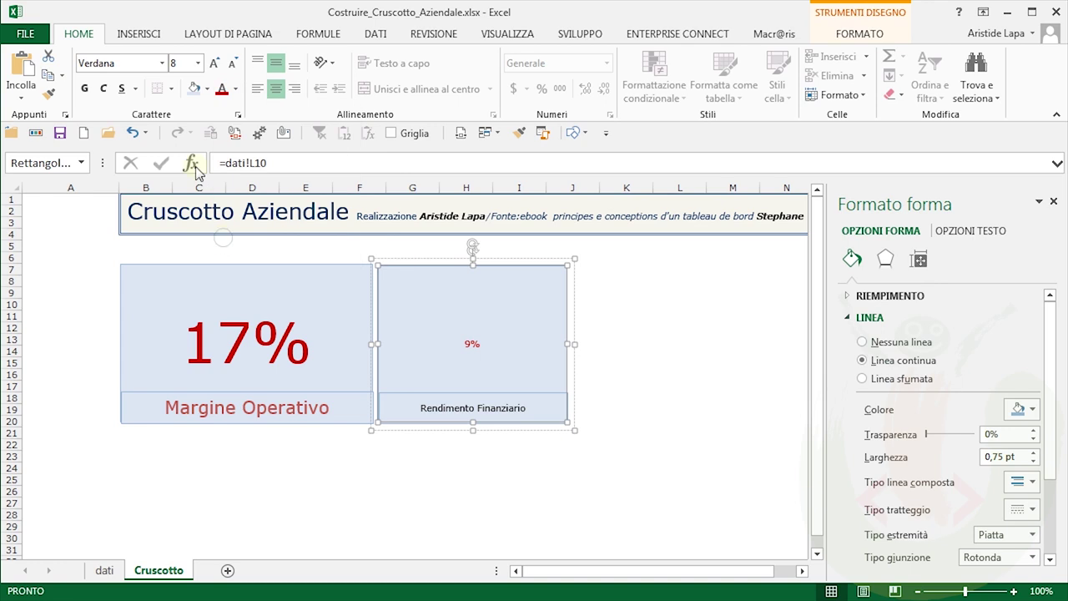
click(175, 63)
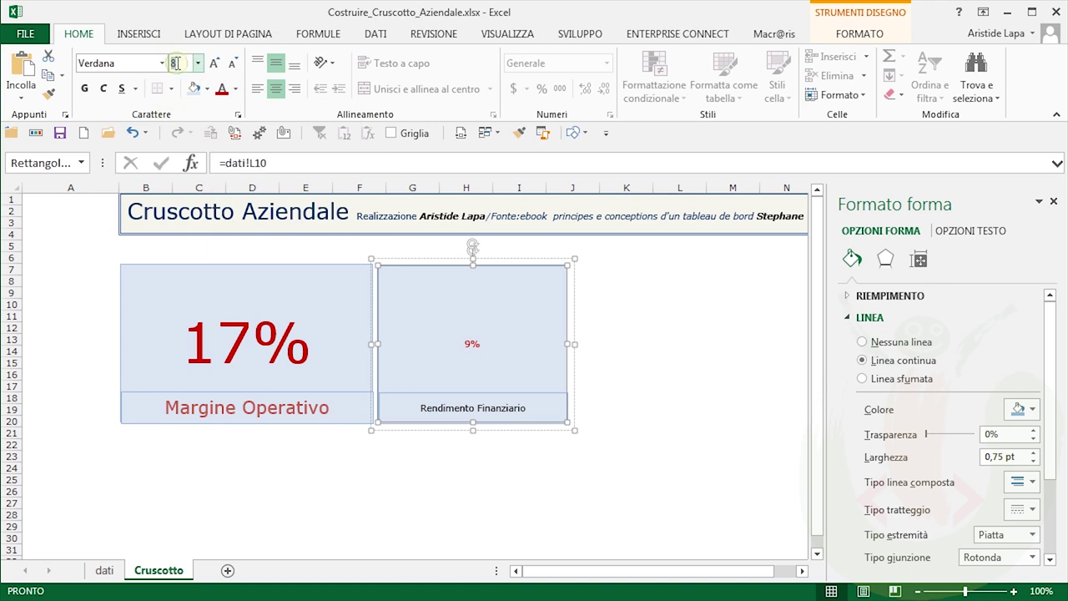
text(50)
key(Return)
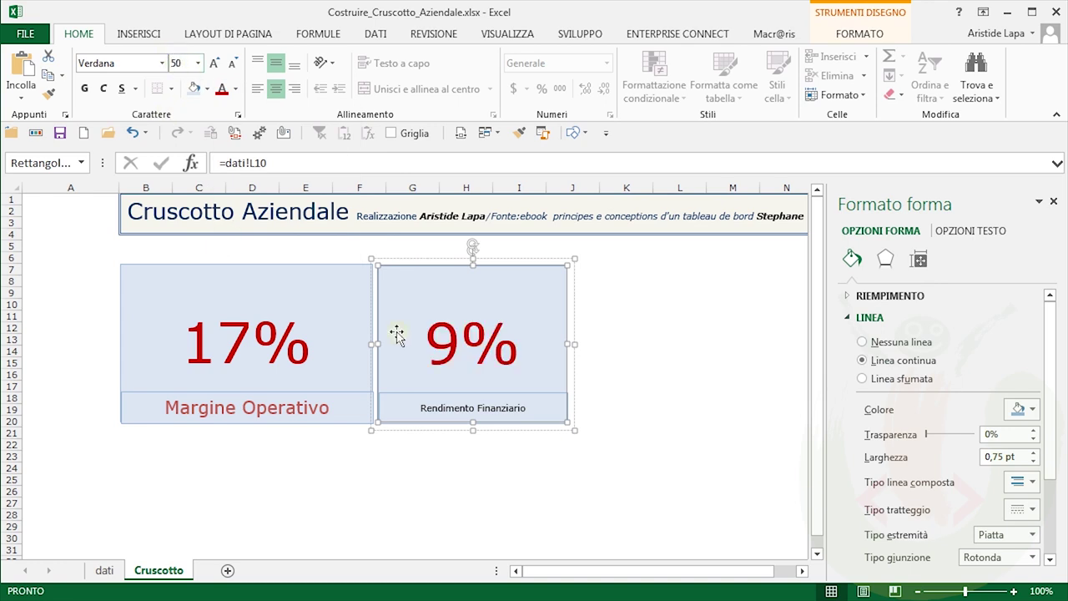
Make the Rendimento Finanziario label text red at 16 pt
click(498, 409)
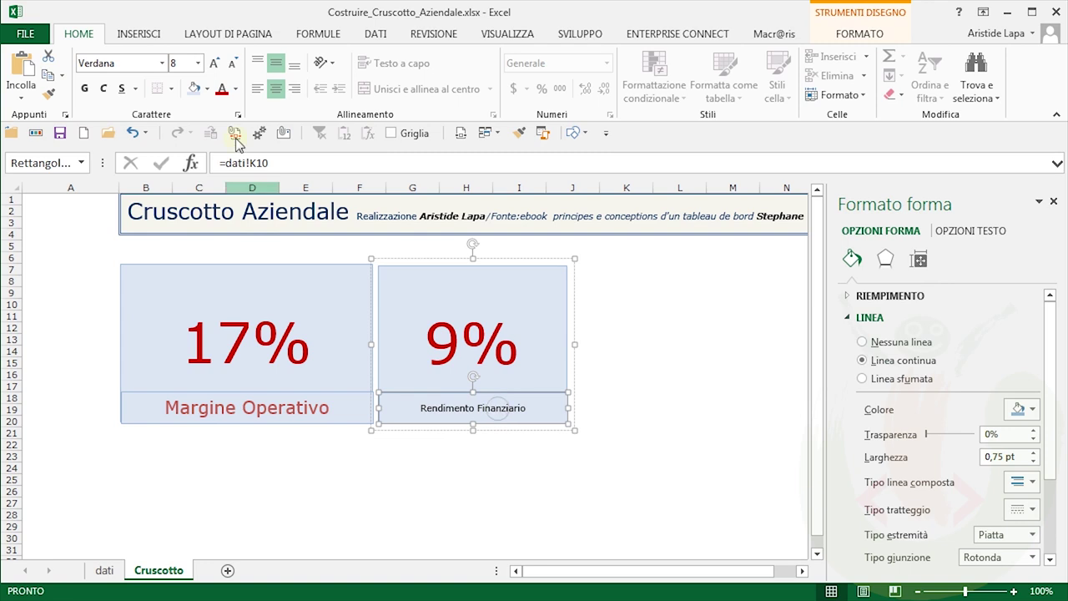
click(236, 89)
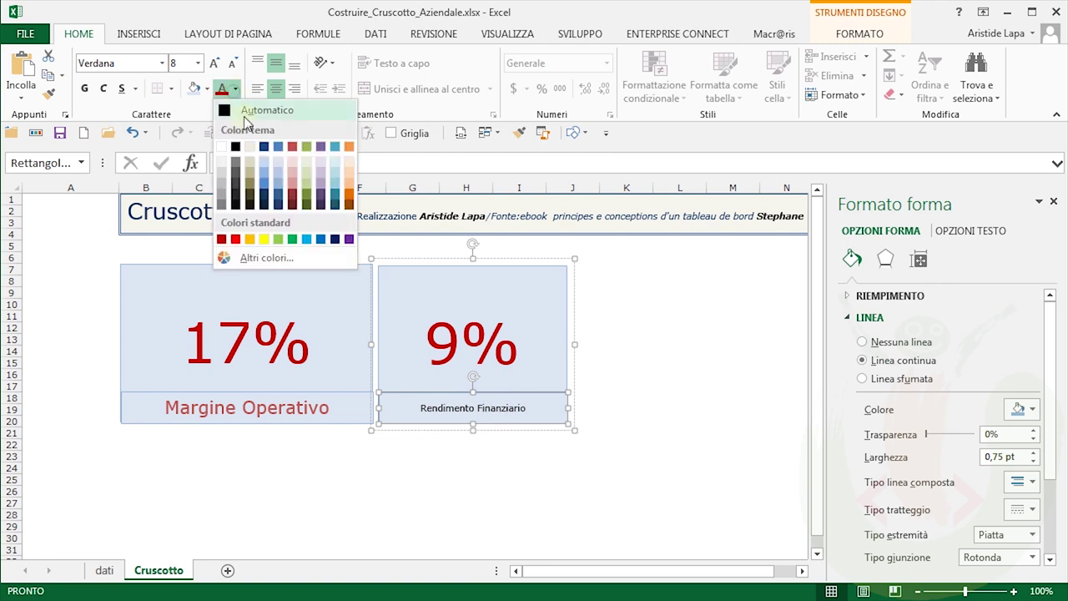
click(292, 146)
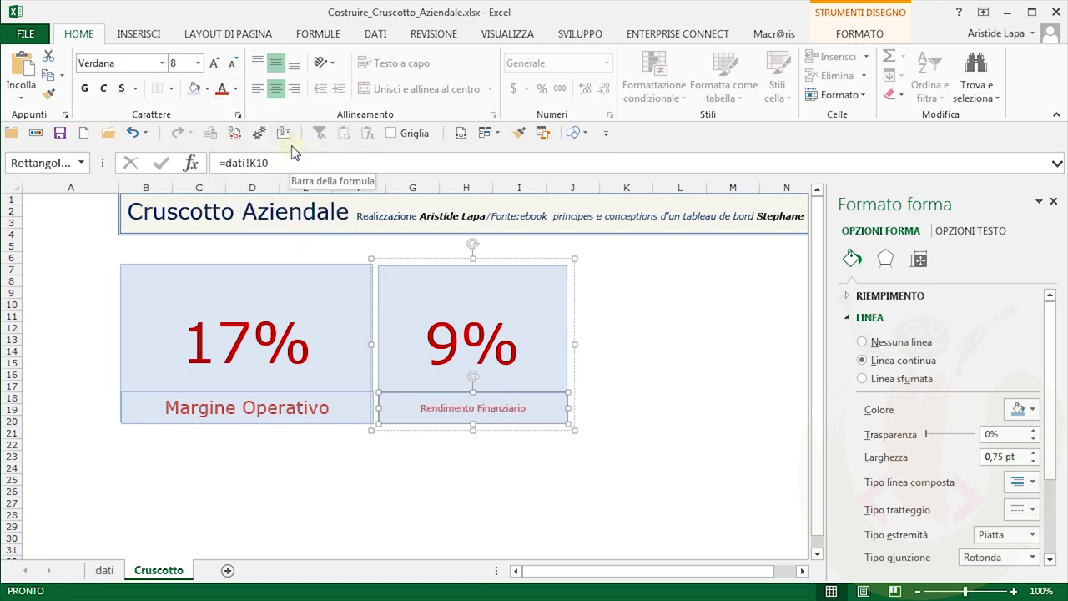
click(185, 64)
text(16)
key(Return)
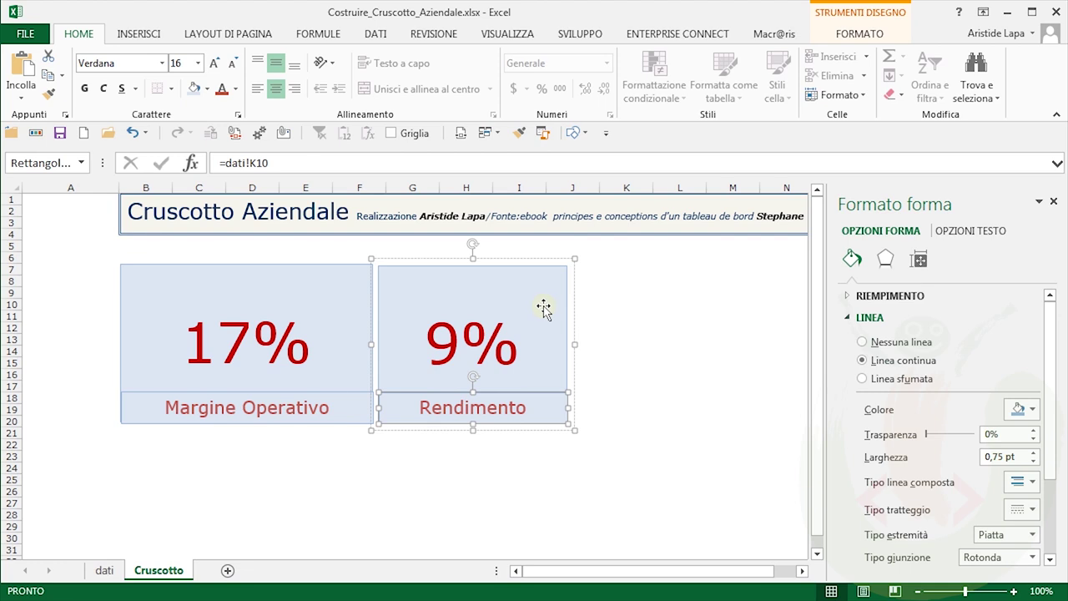
Close the Formato forma pane, return to Cruscotto and select the 17% rectangle to copy
click(104, 571)
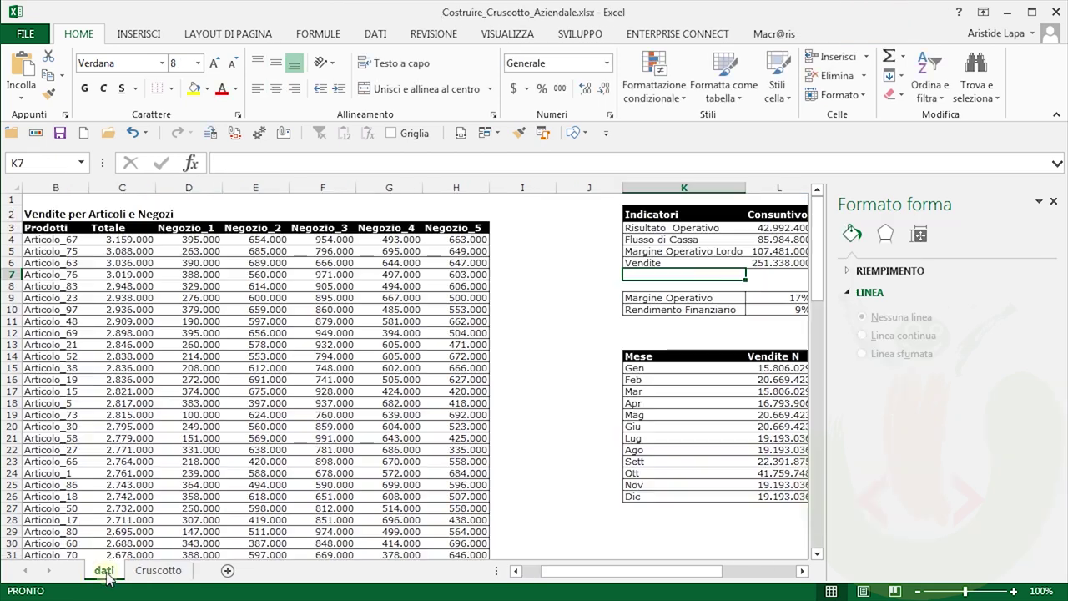
click(1056, 202)
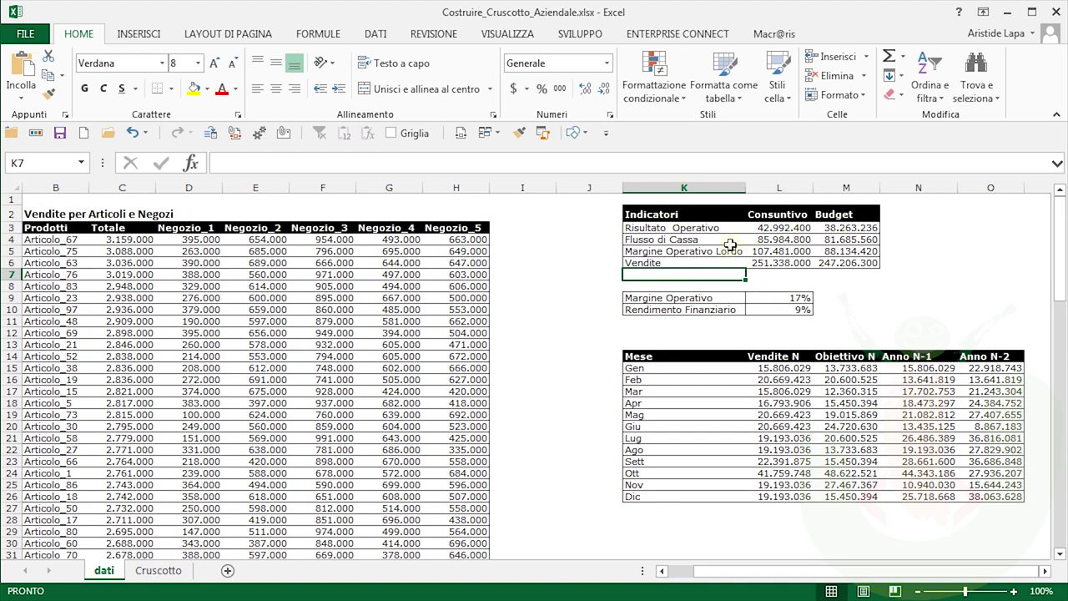
click(158, 570)
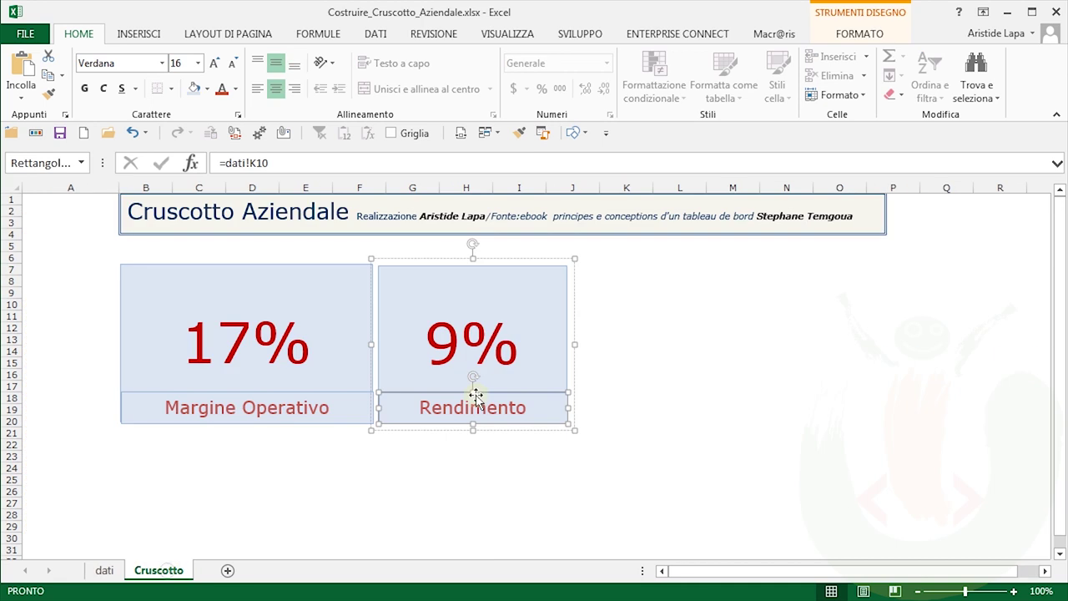
click(339, 304)
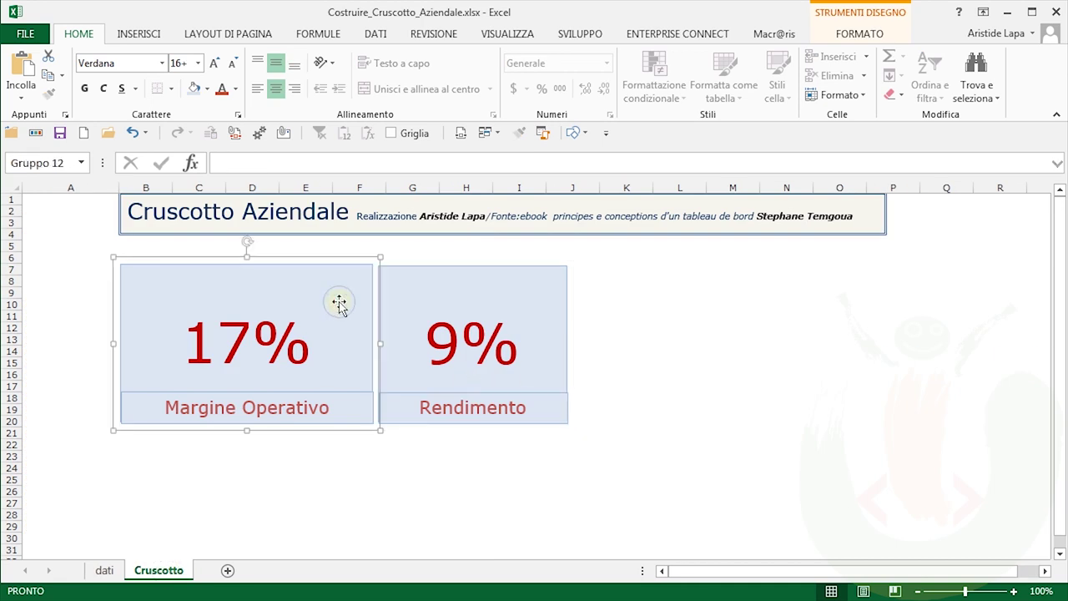
click(339, 304)
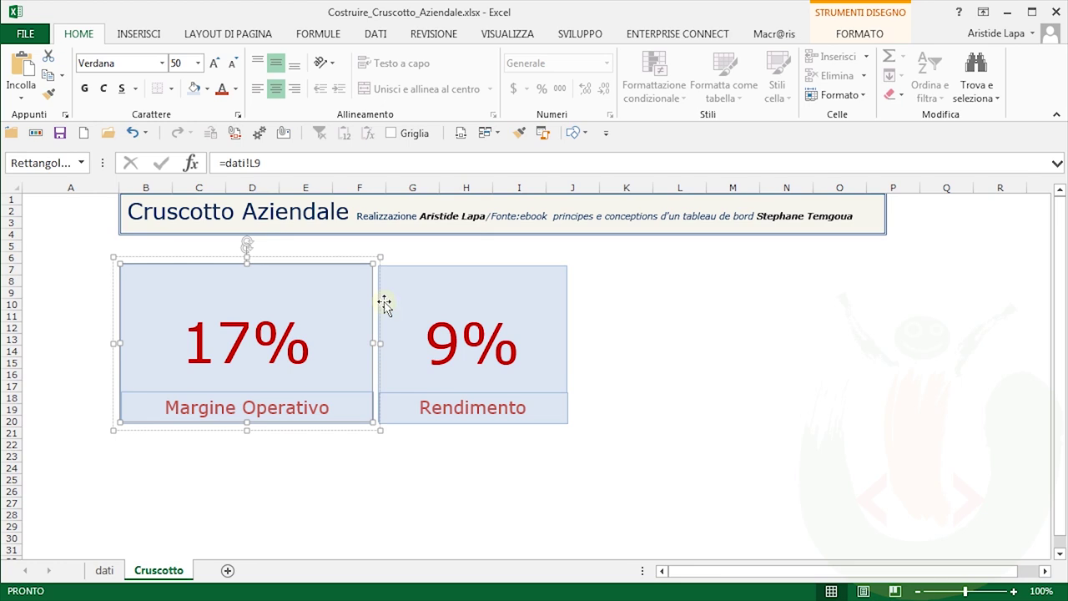
click(677, 279)
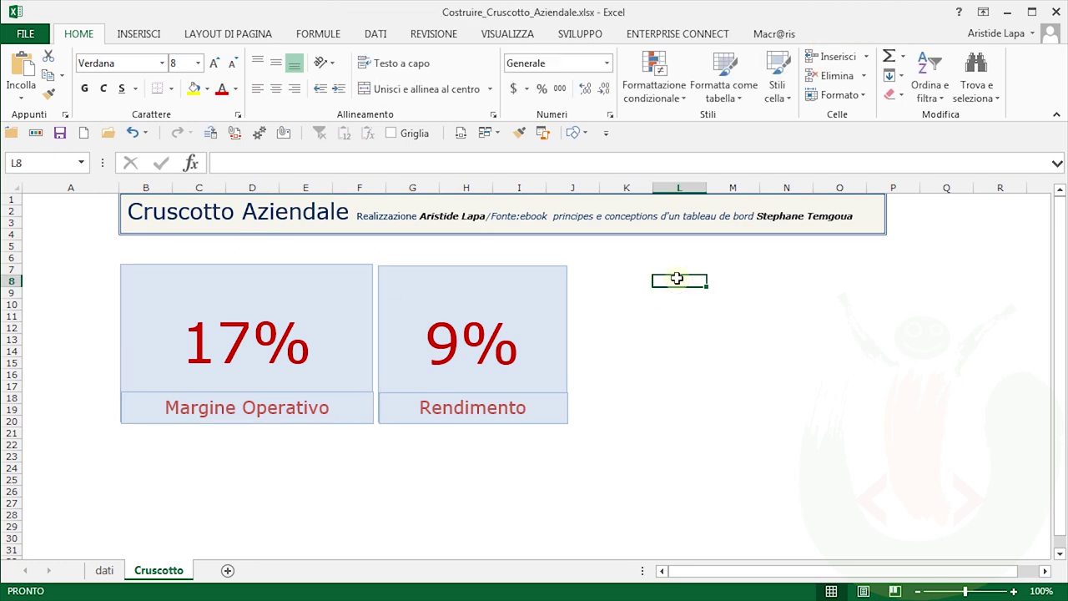
Paste a copy of the 17% rectangle right of the 9% card and remove its cell link
key(ctrl+v)
mouse_move(715, 297)
mouse_down()
mouse_move(655, 277)
mouse_move(637, 288)
mouse_up()
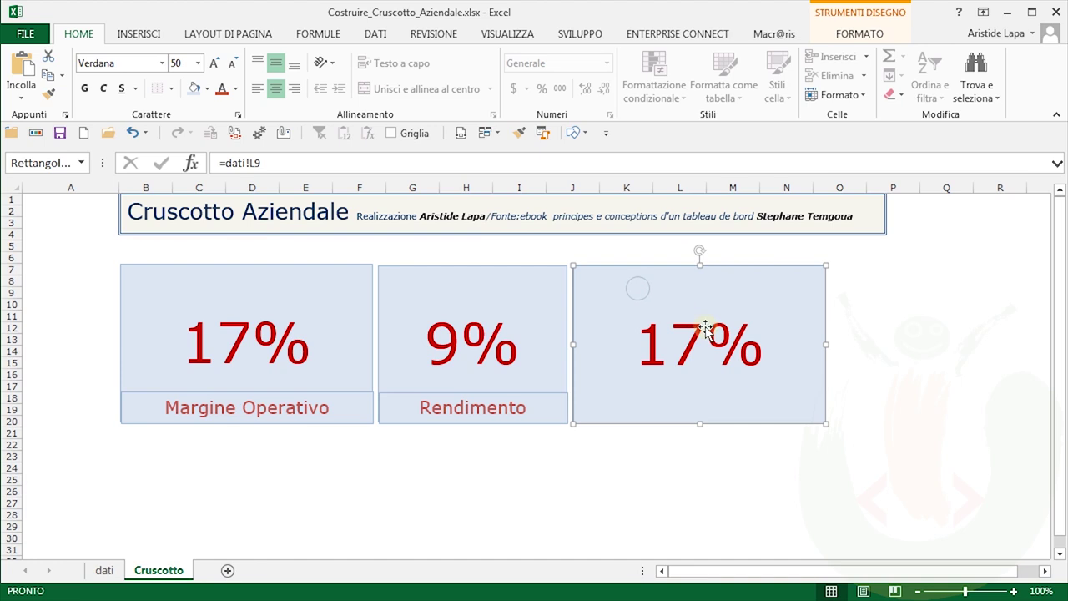
click(280, 163)
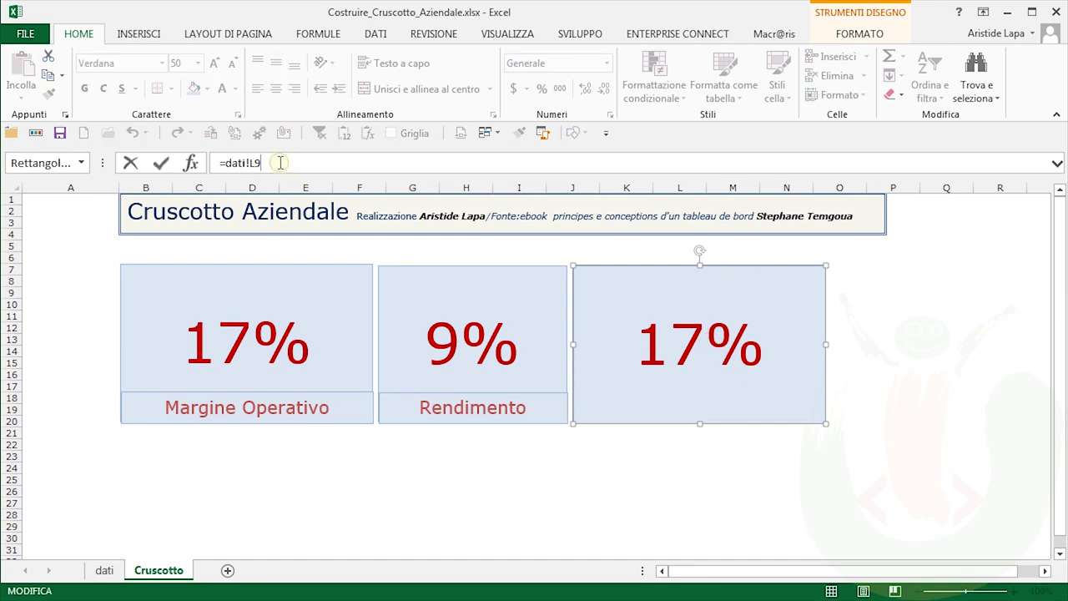
key(BackSpace)
key(BackSpace)
key(BackSpace)
key(BackSpace)
key(BackSpace)
key(BackSpace)
key(BackSpace)
key(Return)
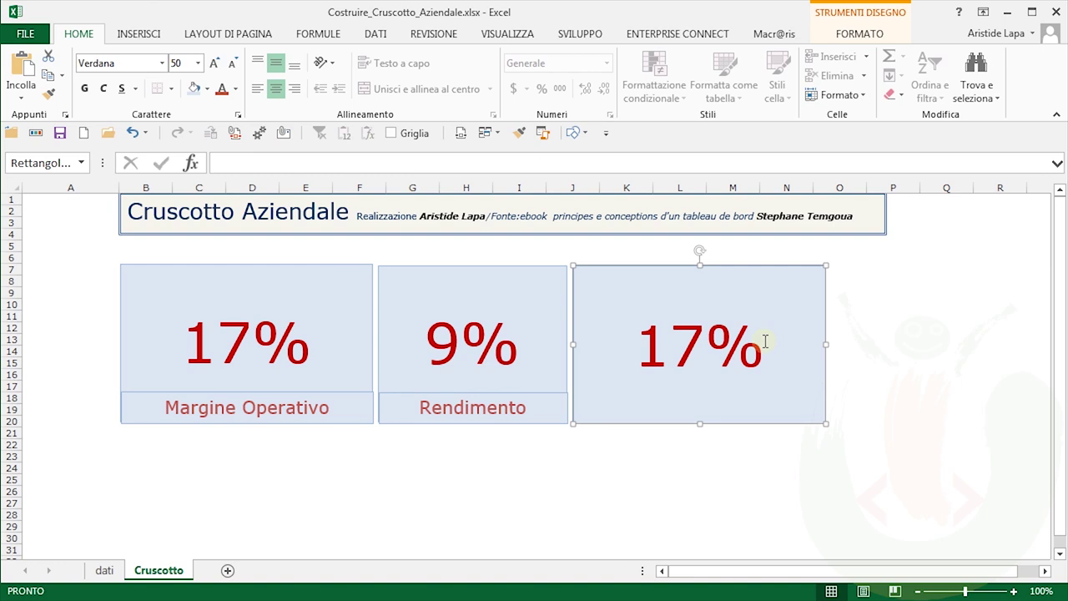
Delete the copied 17% text and set the empty third panel's font size to 10
drag(764, 341, 636, 334)
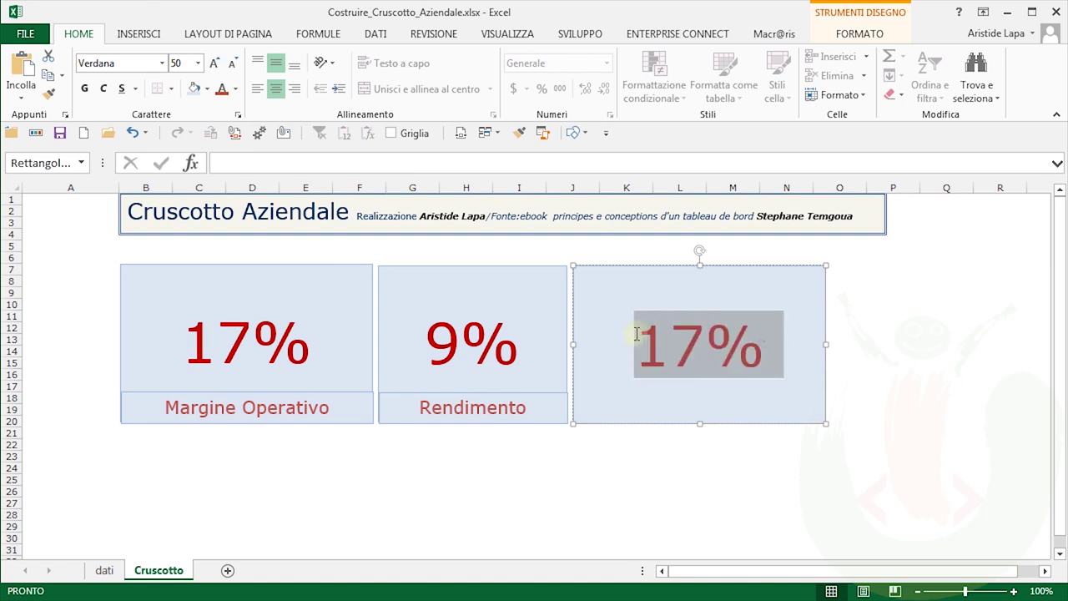
key(Delete)
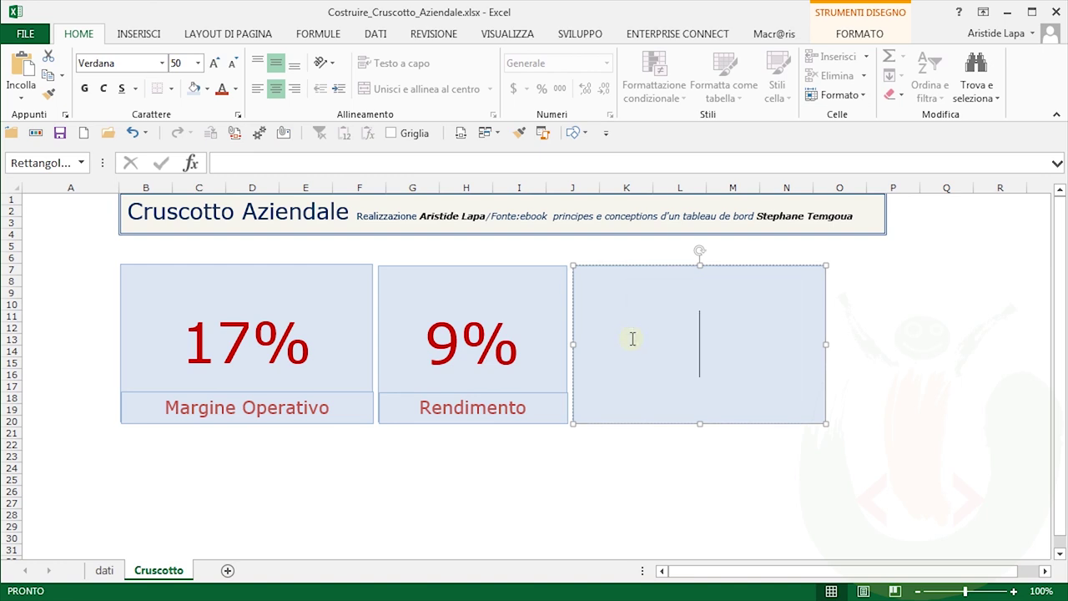
click(181, 69)
text(0)
key(Return)
click(893, 399)
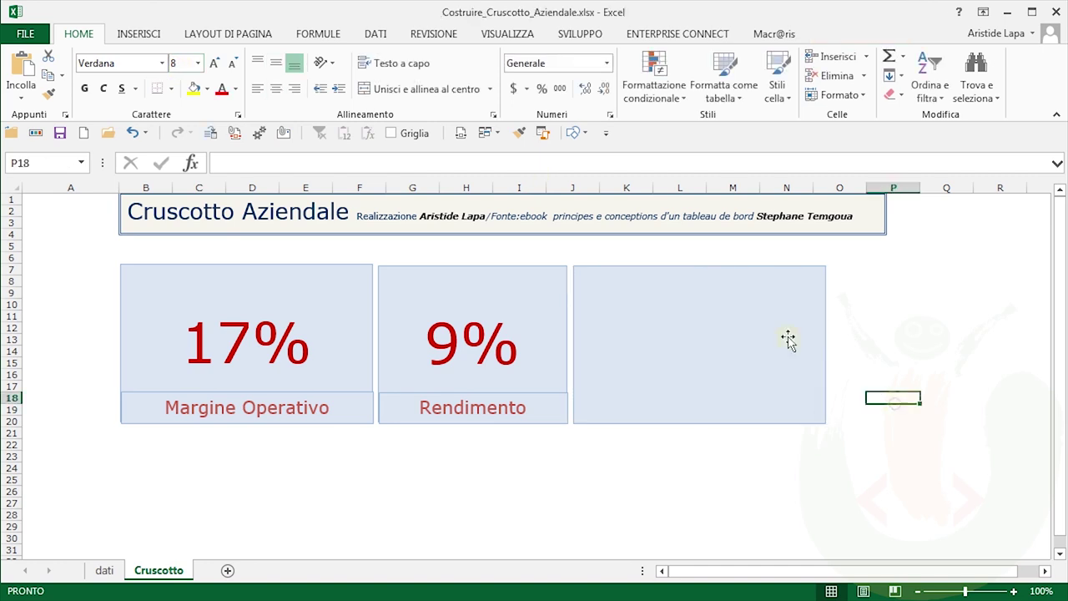
click(714, 291)
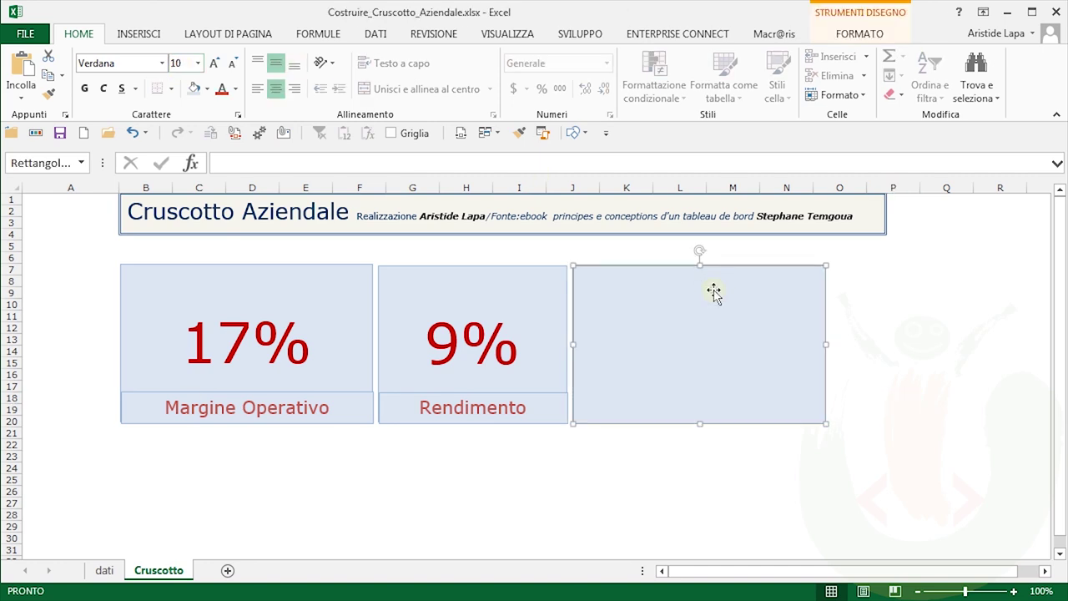
Convert the Indicatori range K2:M6 on the dati sheet into a table with headers
click(105, 572)
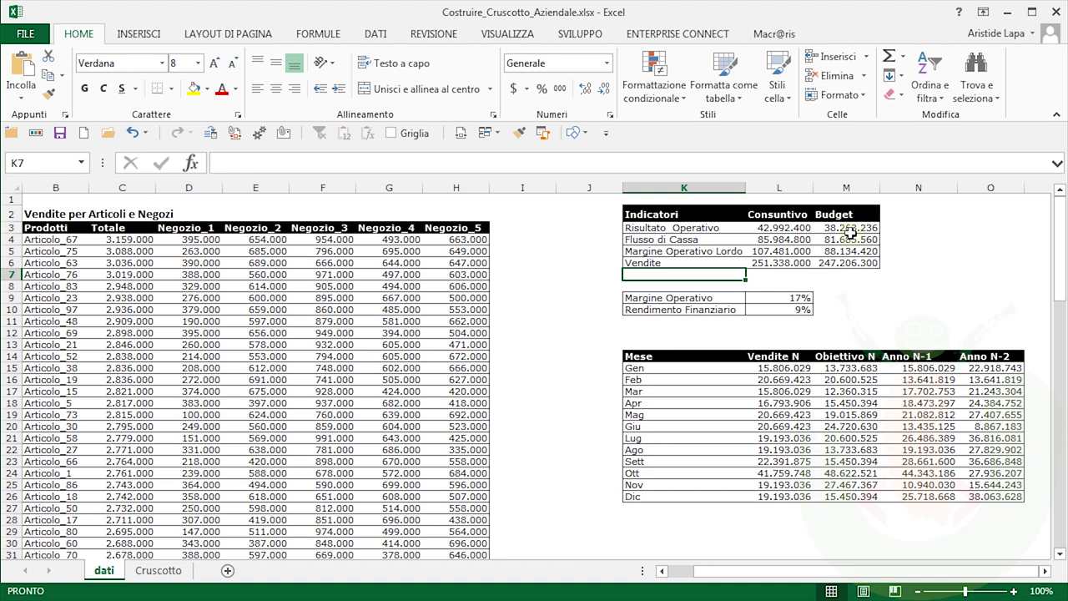
click(657, 217)
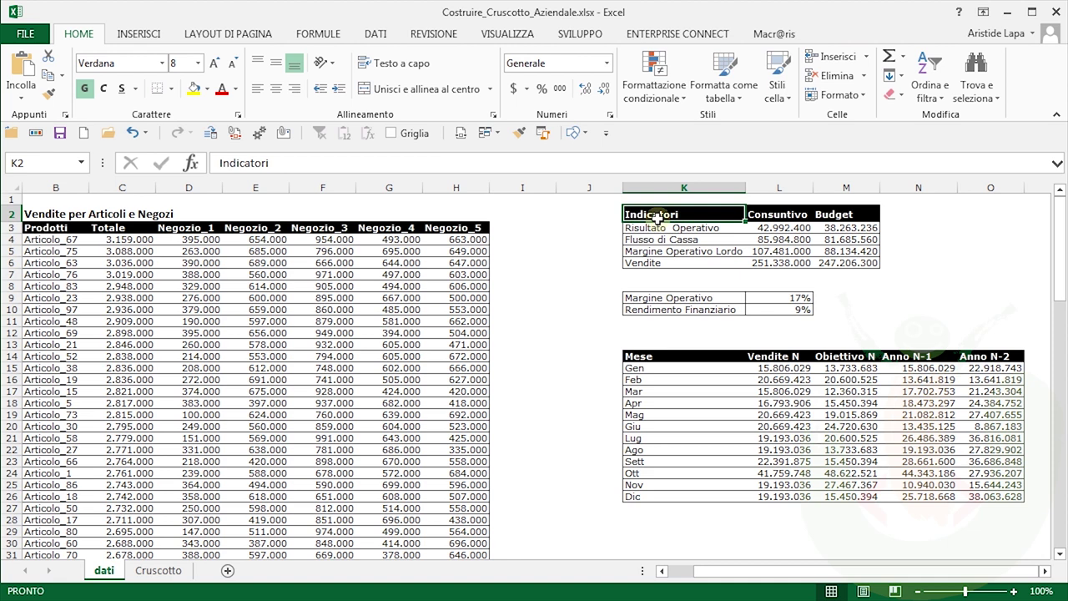
key(ctrl+t)
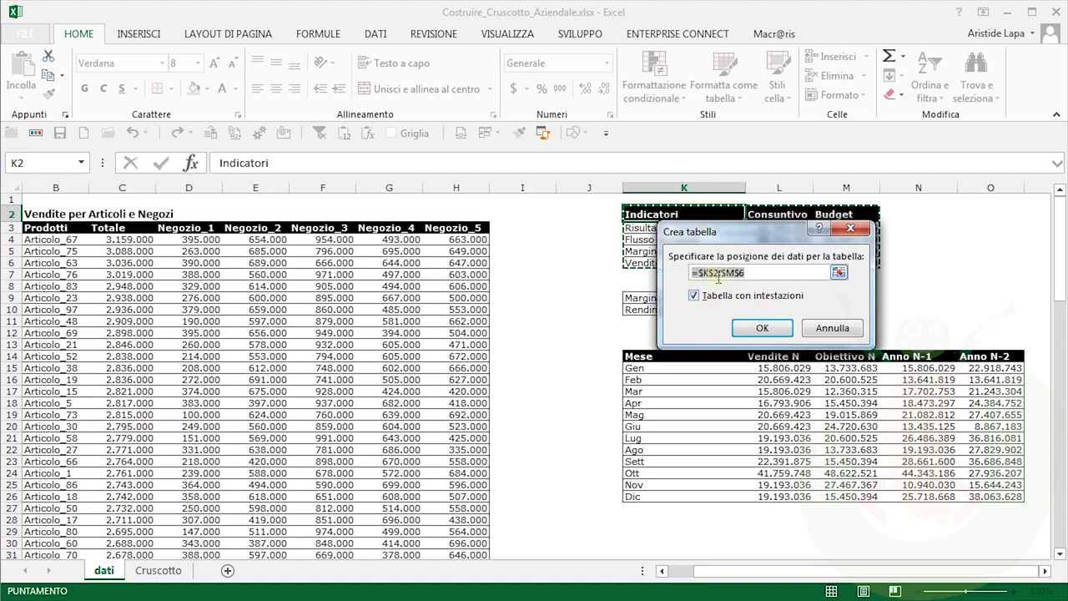
click(771, 329)
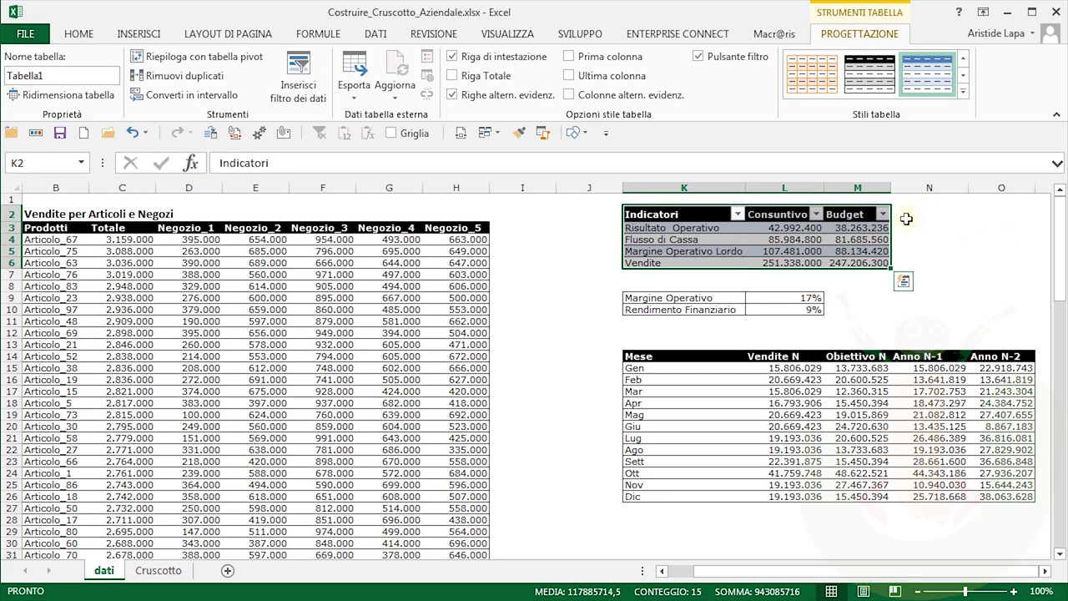
Add a 'Consuntivo %' header in N2 to extend the table with a new column
click(907, 214)
text(c)
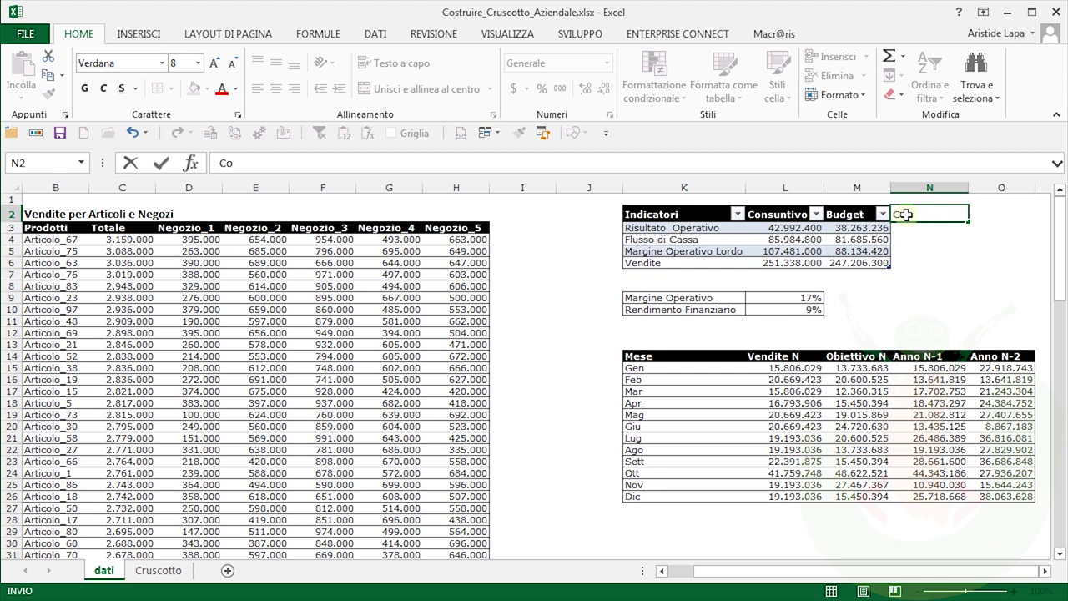
text(ntivo %)
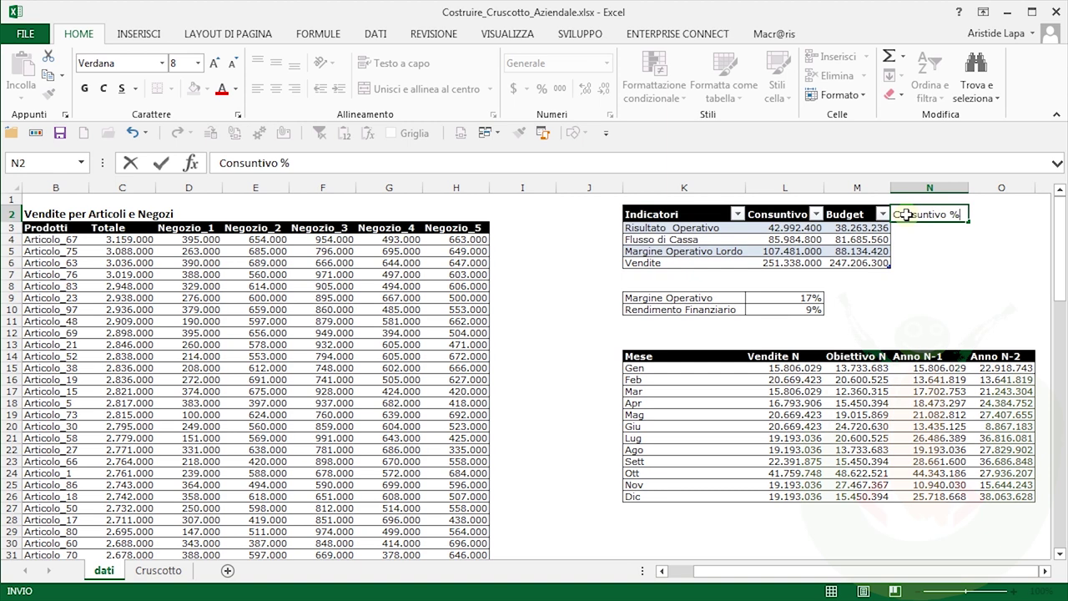
key(Tab)
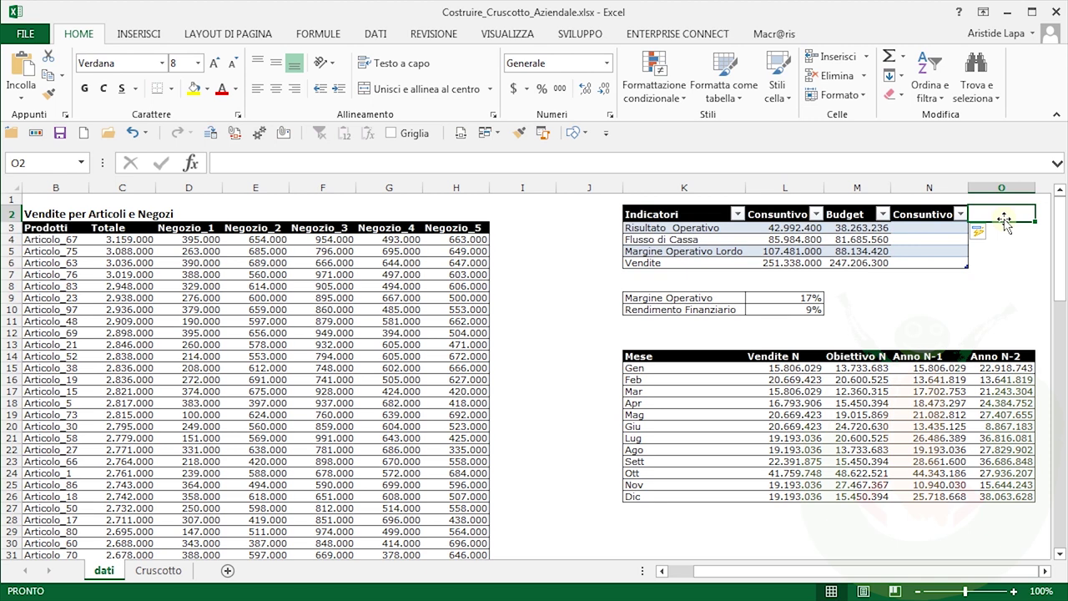
text(Budget %)
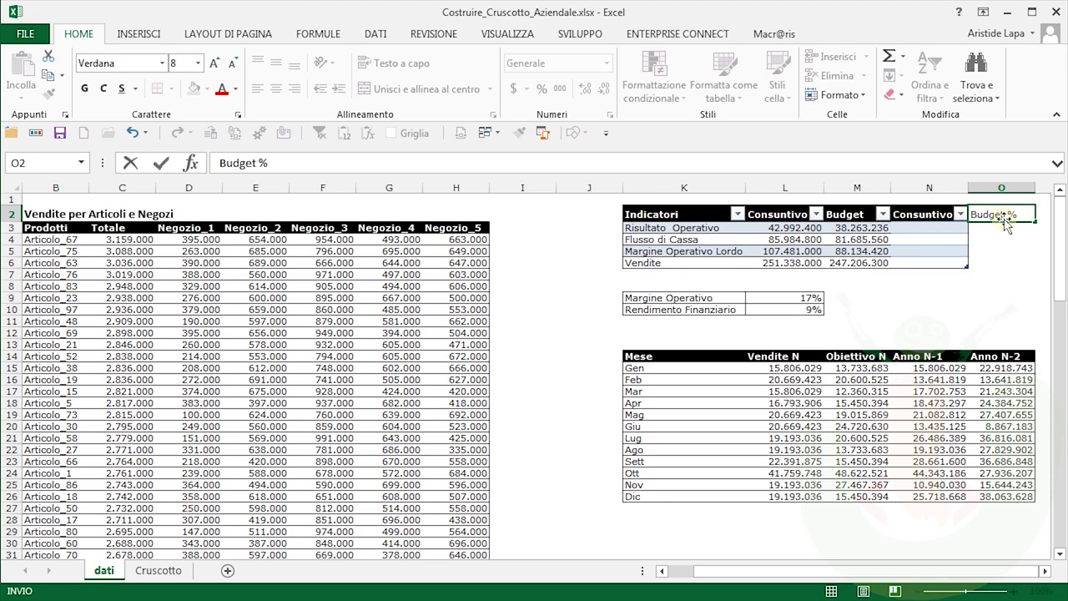
key(Return)
click(923, 232)
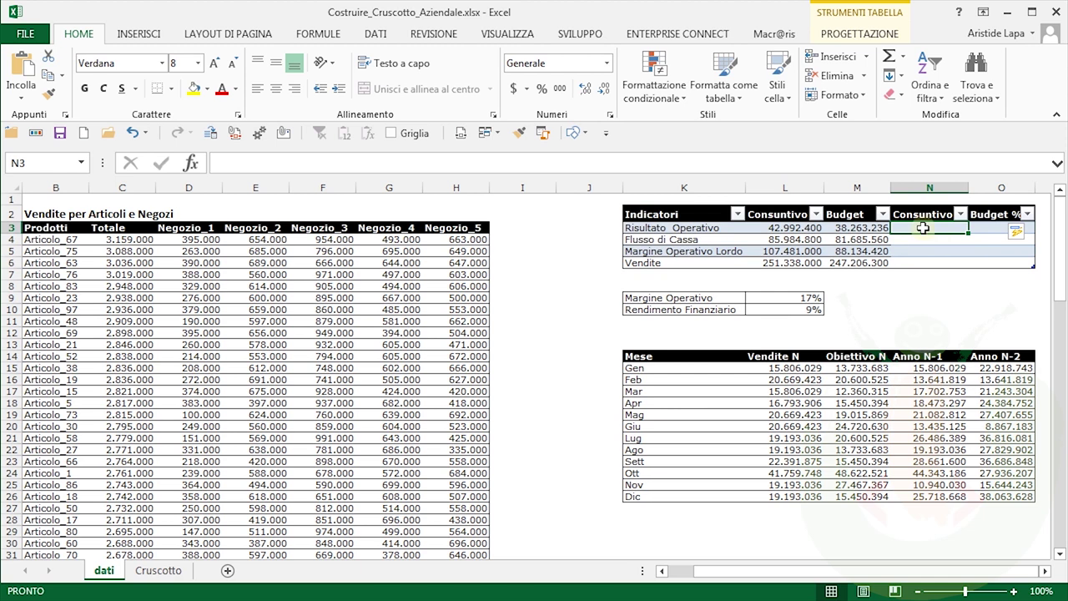
text(=)
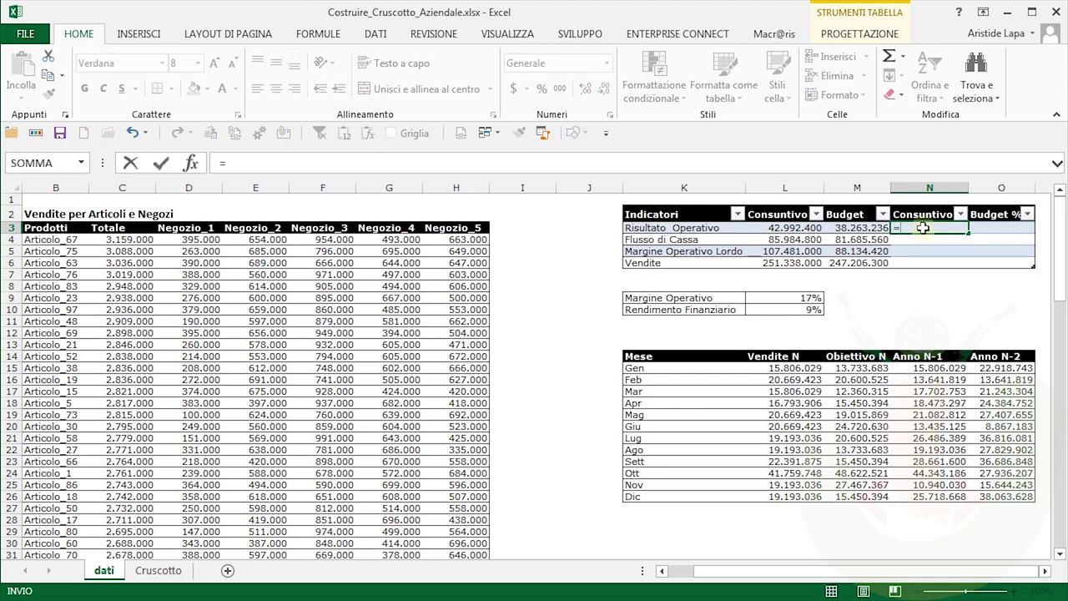
click(787, 228)
text(/)
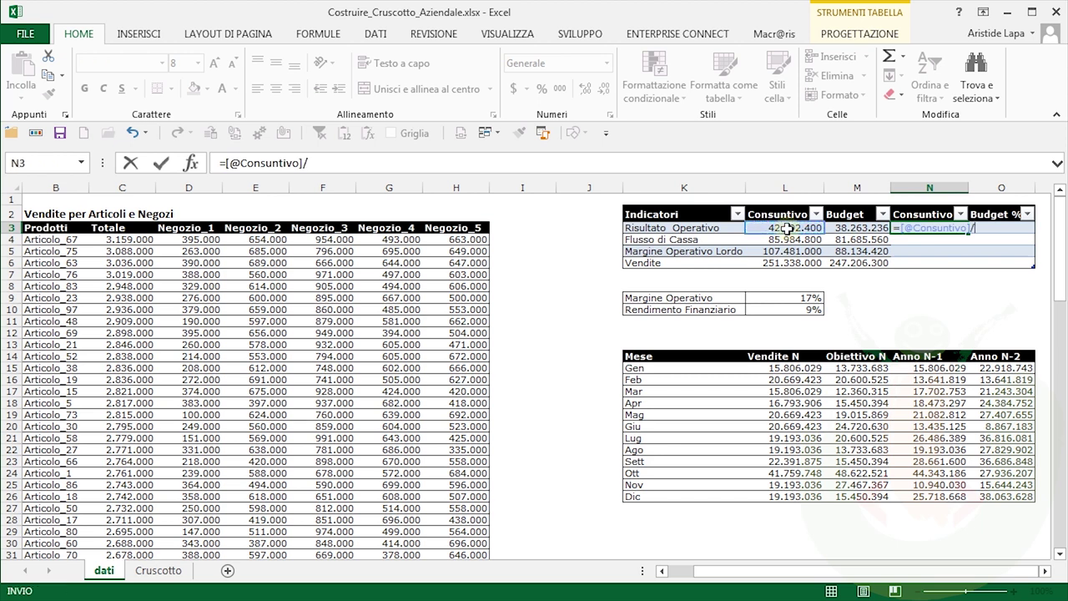
click(852, 229)
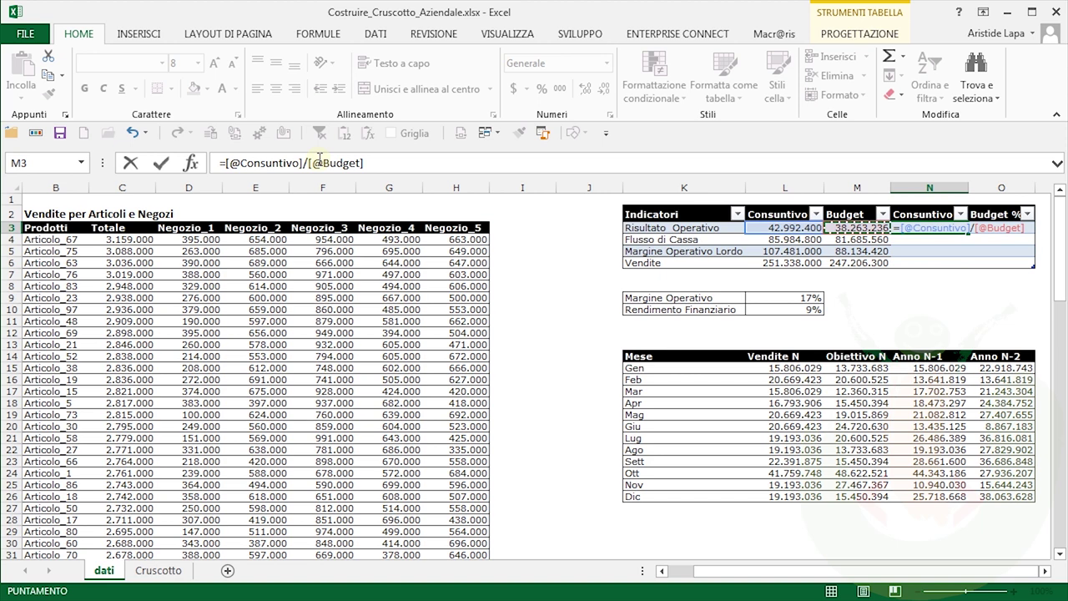
key(Return)
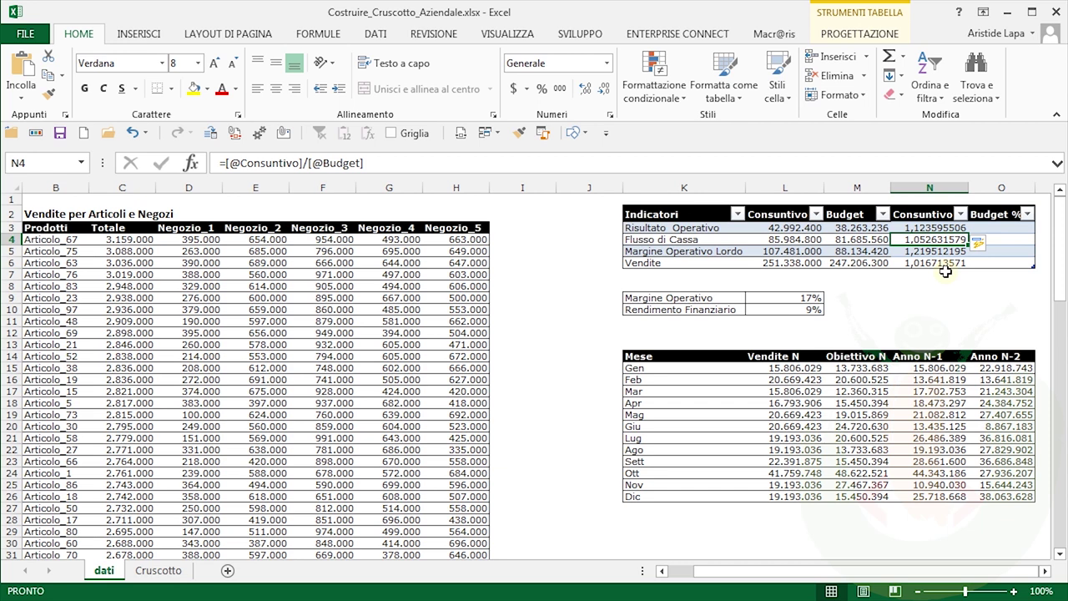
click(999, 230)
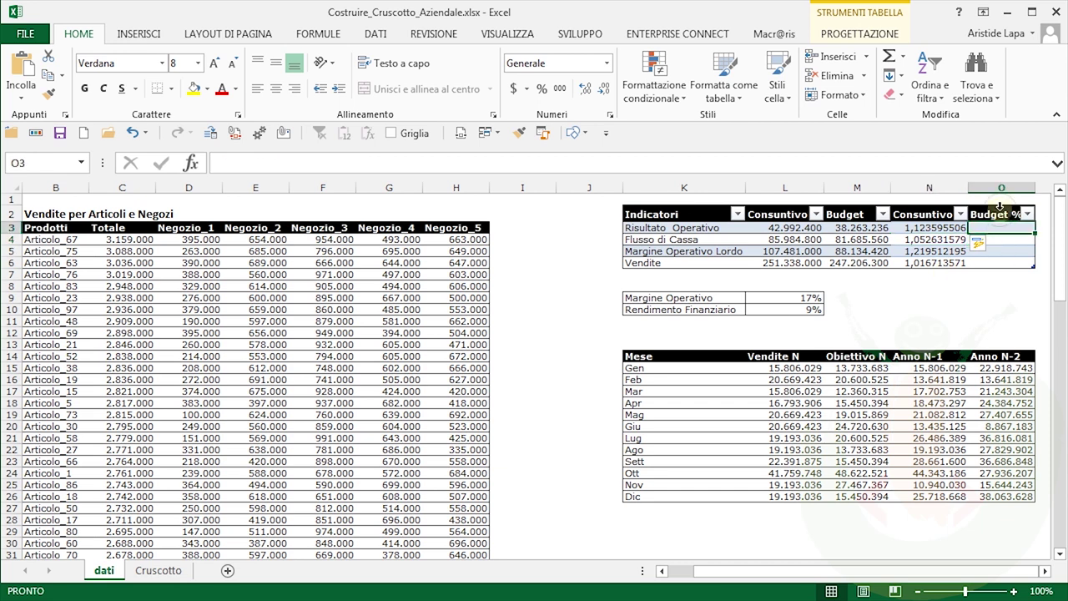
Fill all Budget % cells O3:O6 with 100 at once
click(1000, 206)
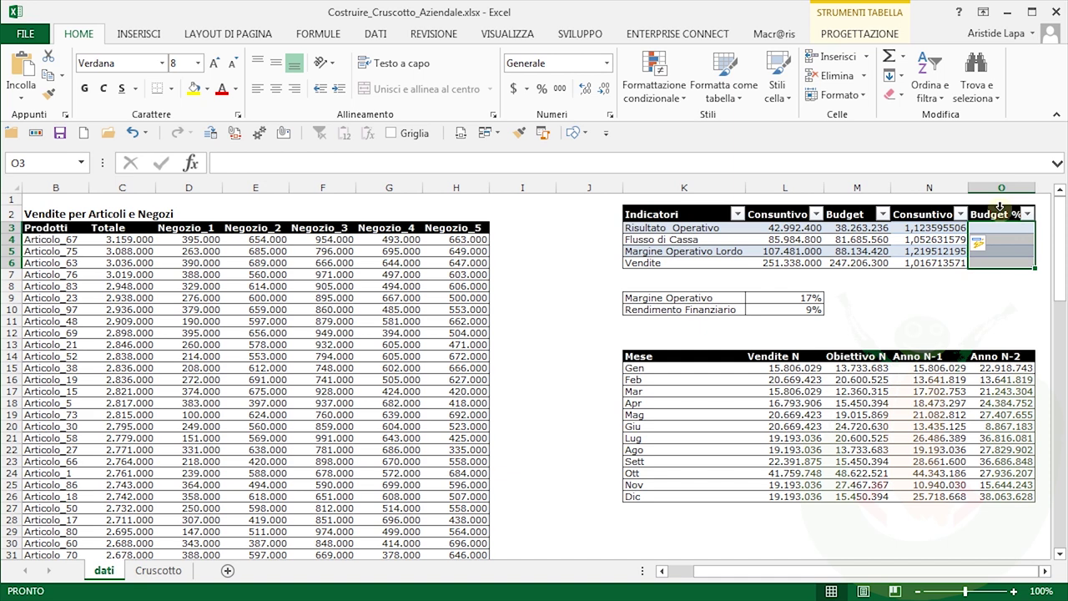
text(100)
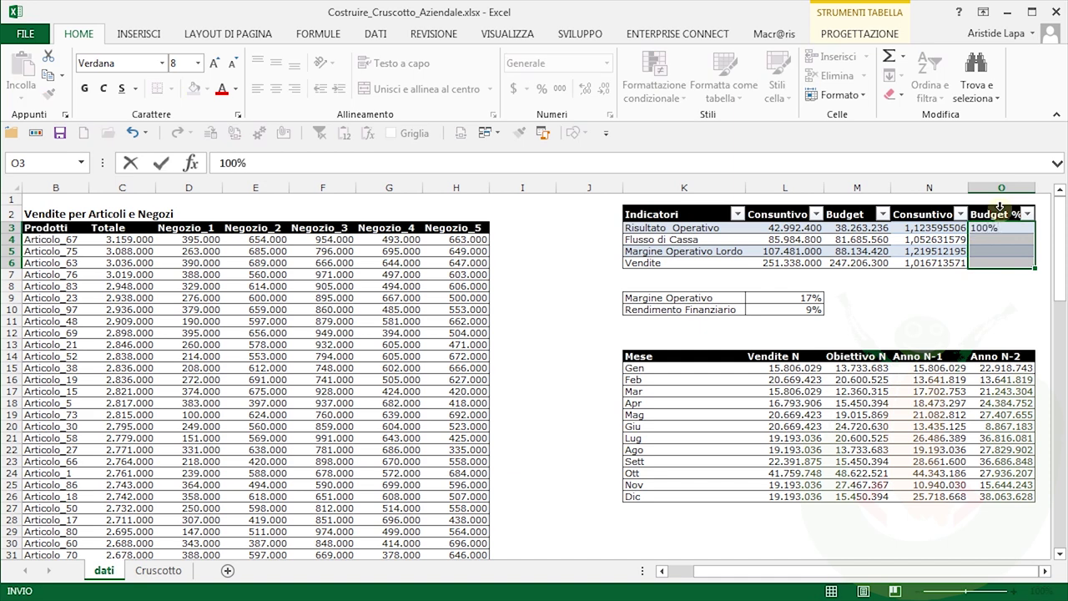
key(ctrl+Return)
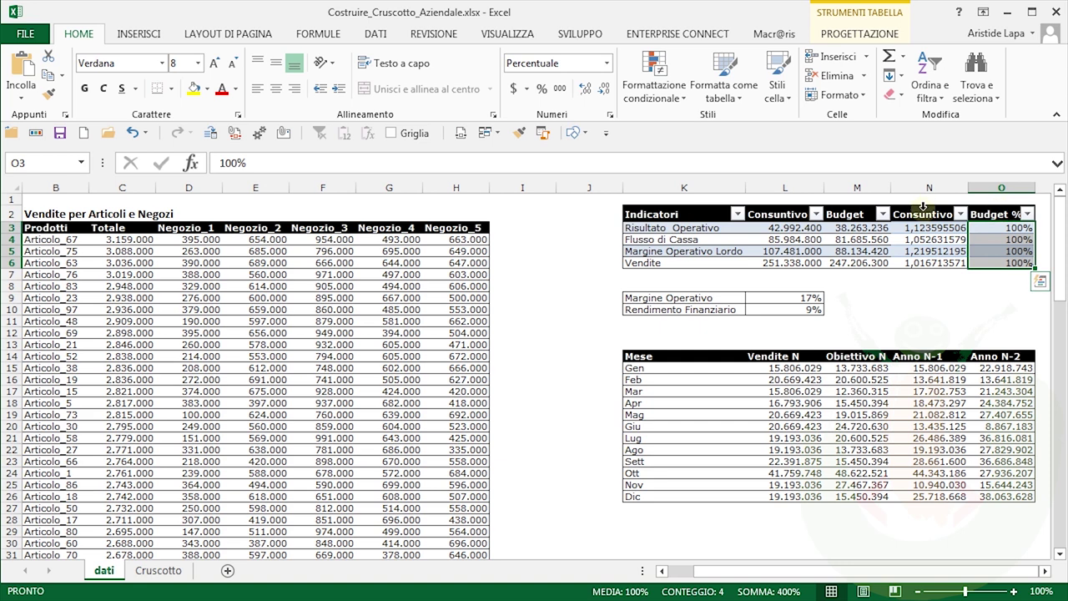
Select the Consuntivo % and Budget % columns, headers included, as chart data
click(923, 206)
click(923, 207)
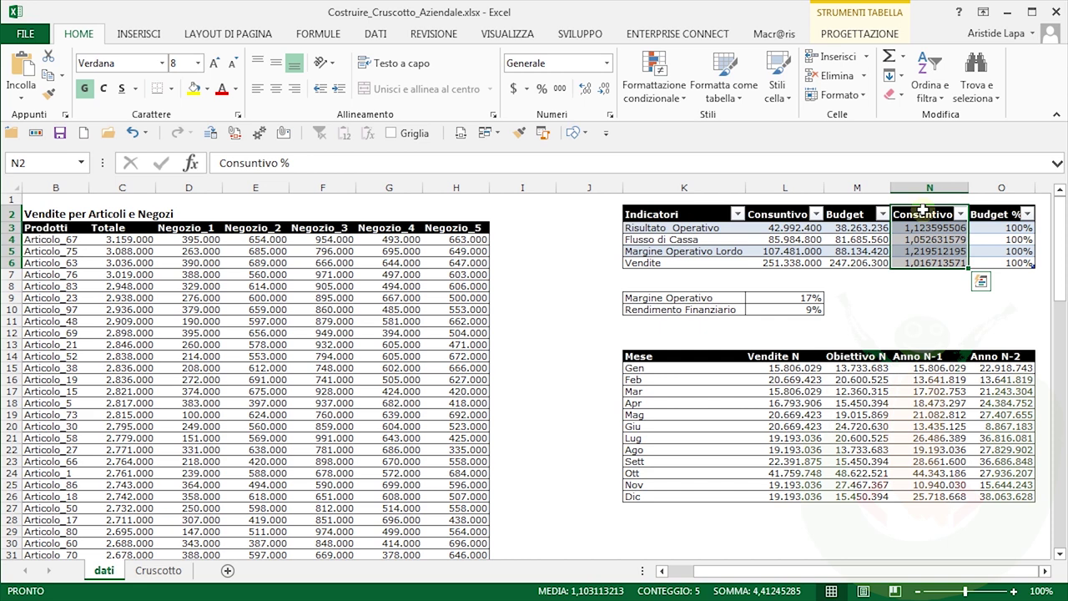
key(shift+Right)
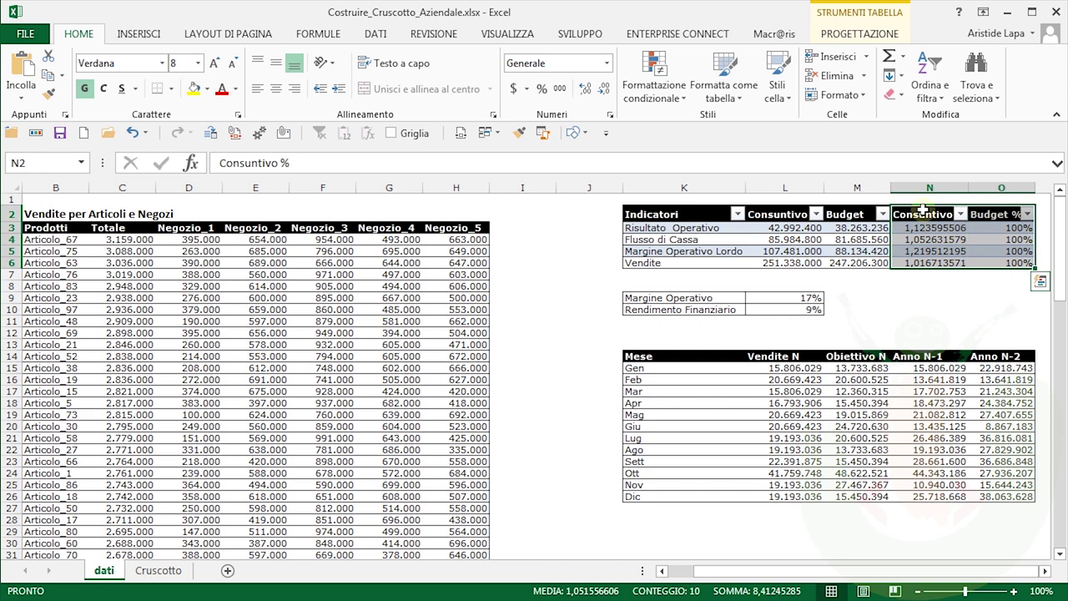
Insert a Combinati chart with Consuntivo % on the secondary axis and Budget % as a line
click(1042, 284)
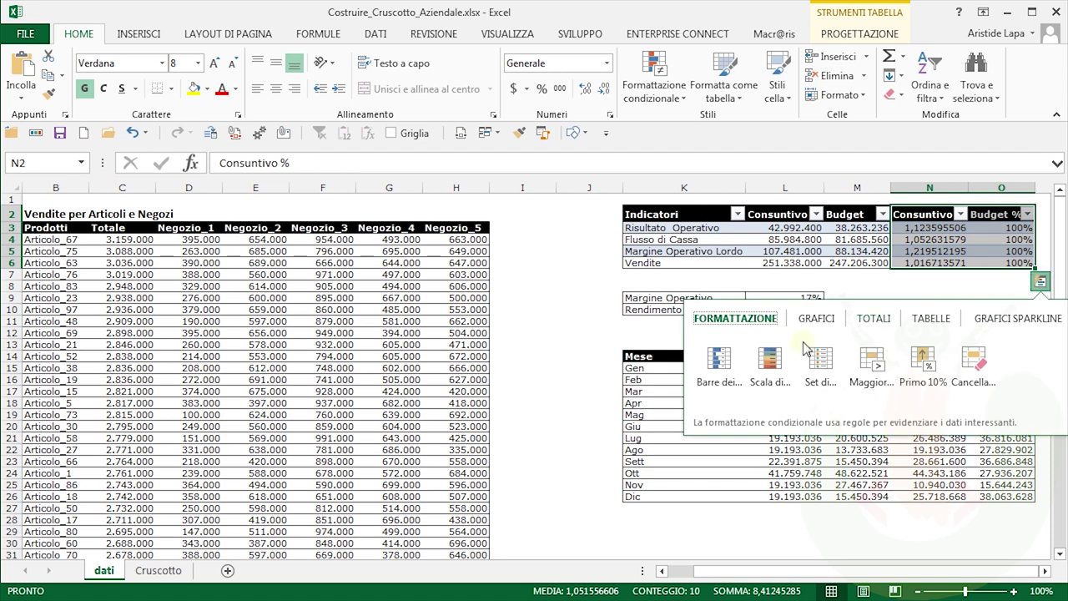
click(830, 322)
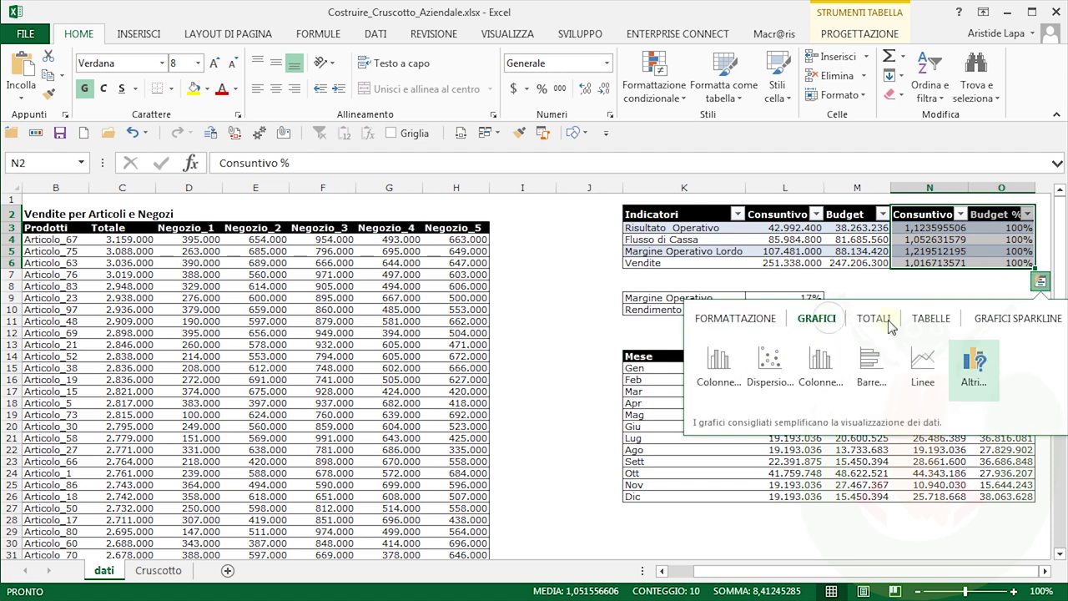
click(976, 370)
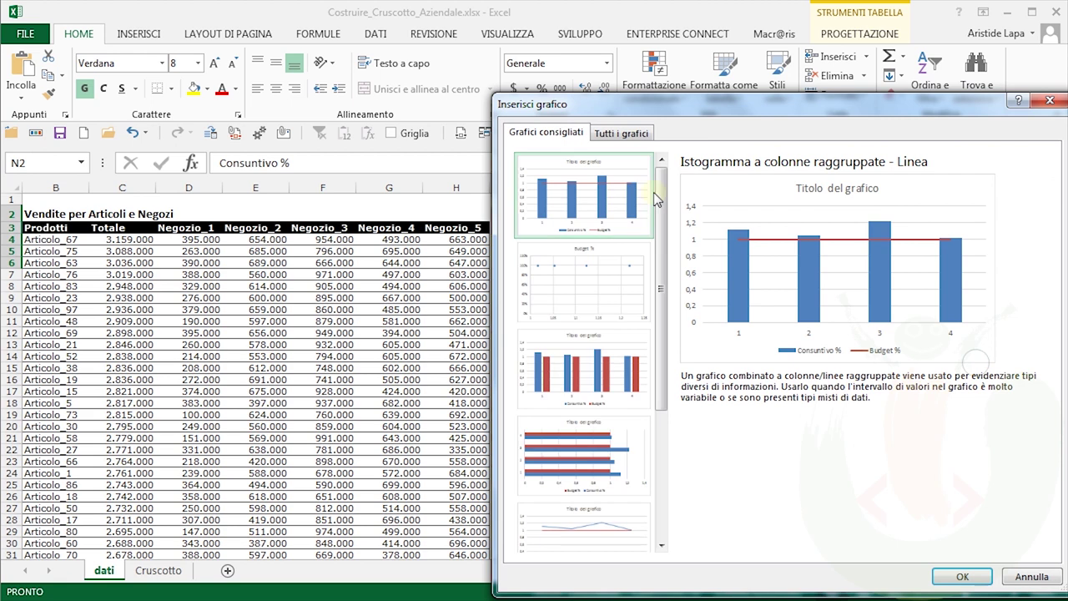
click(632, 140)
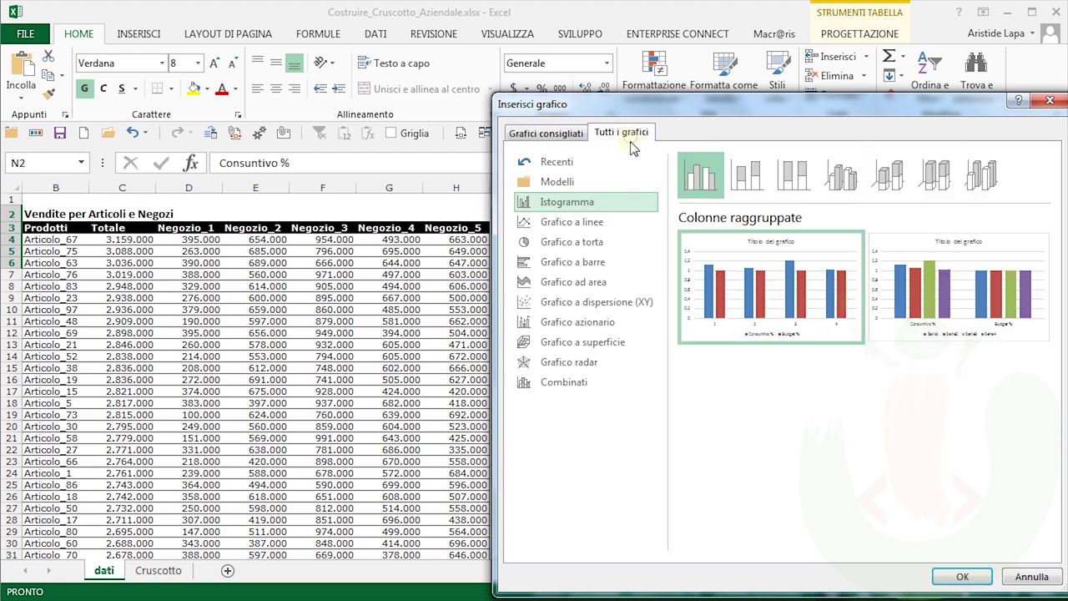
click(571, 390)
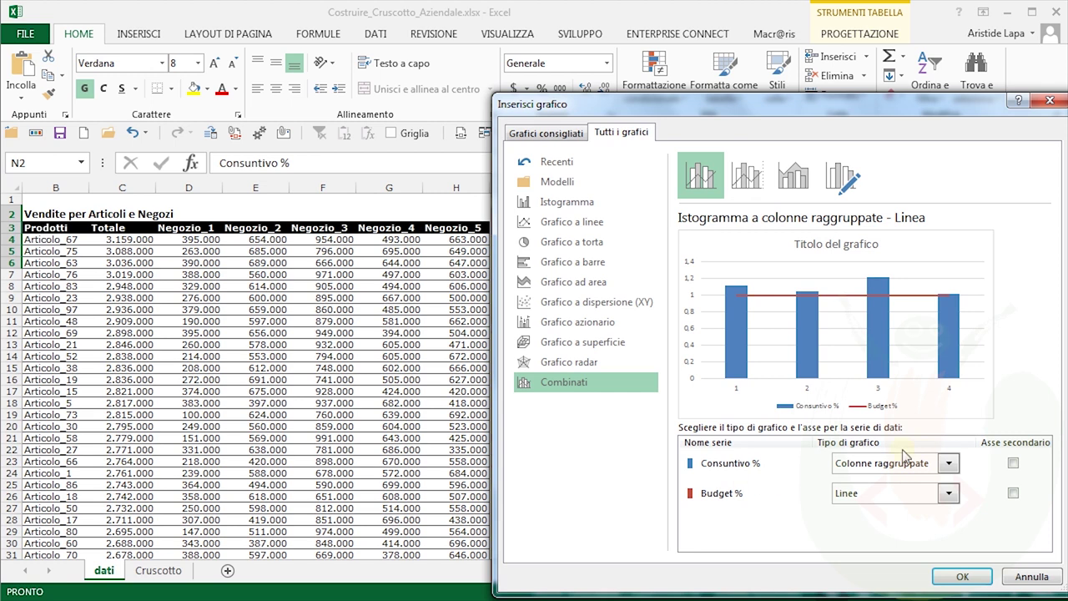
click(1013, 463)
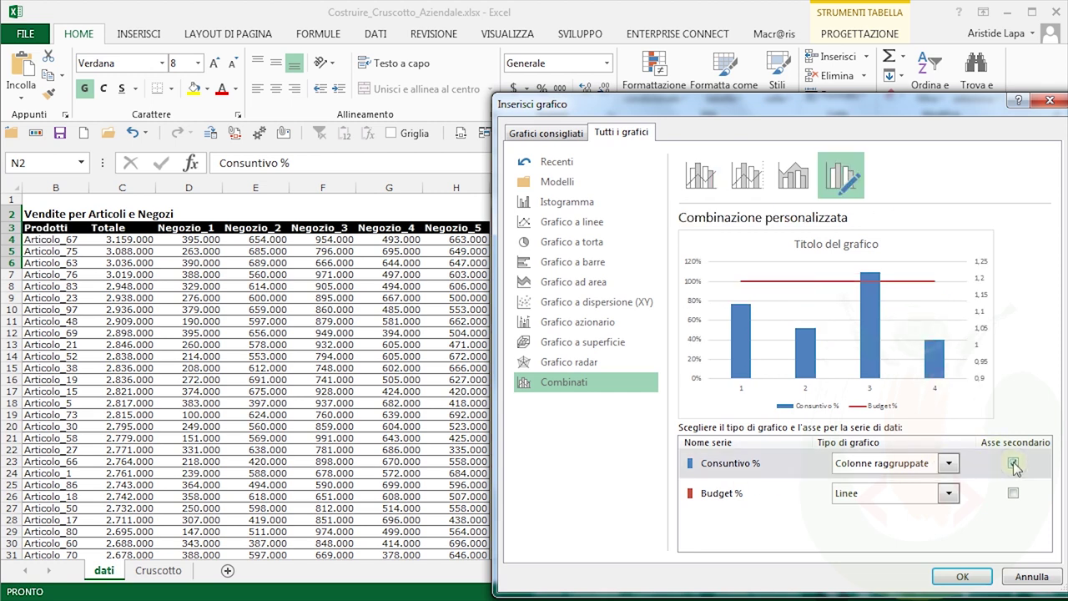
click(954, 577)
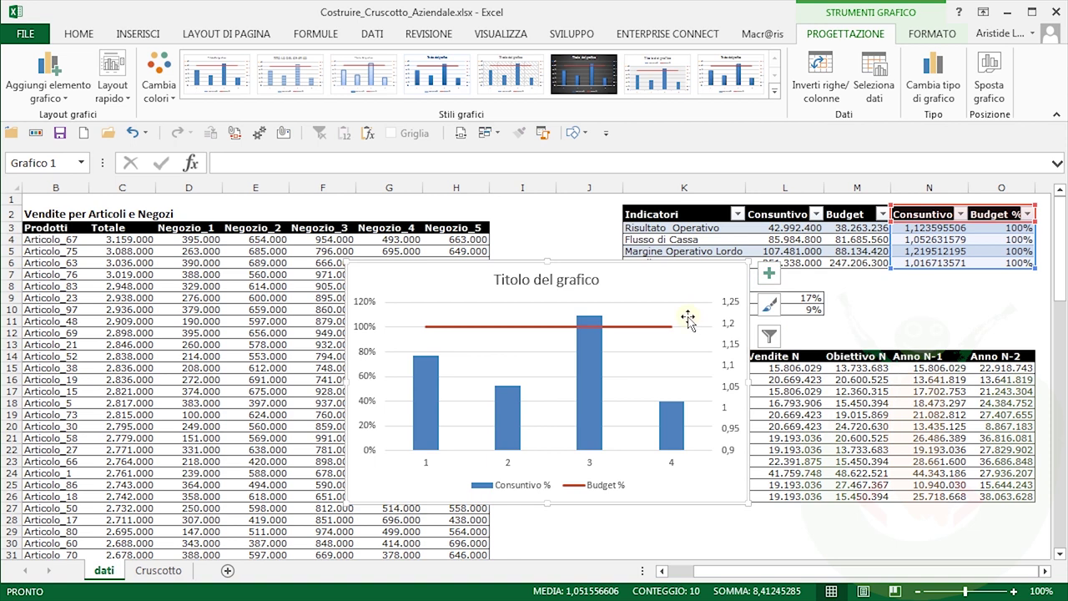
Drop the secondary axis, title and gridlines, add data labels, then delete the Budget % 100% labels
click(769, 279)
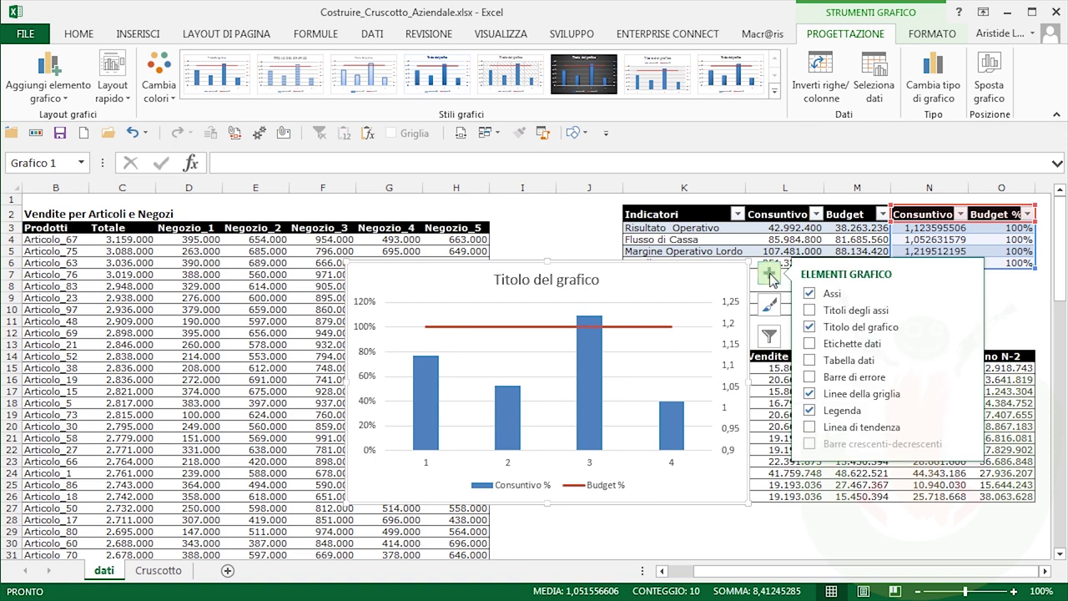
click(965, 294)
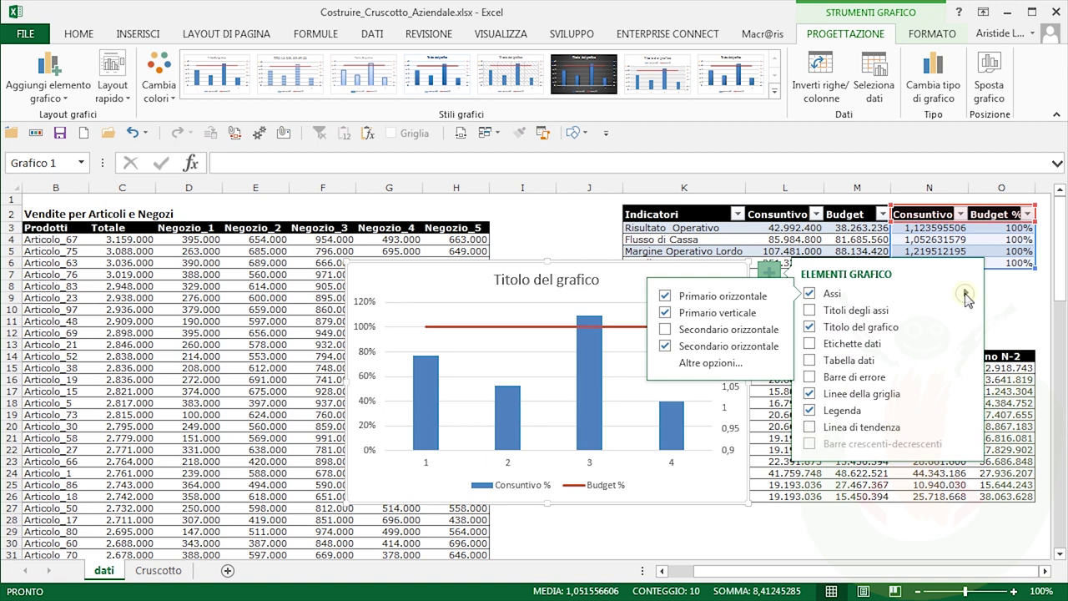
click(665, 346)
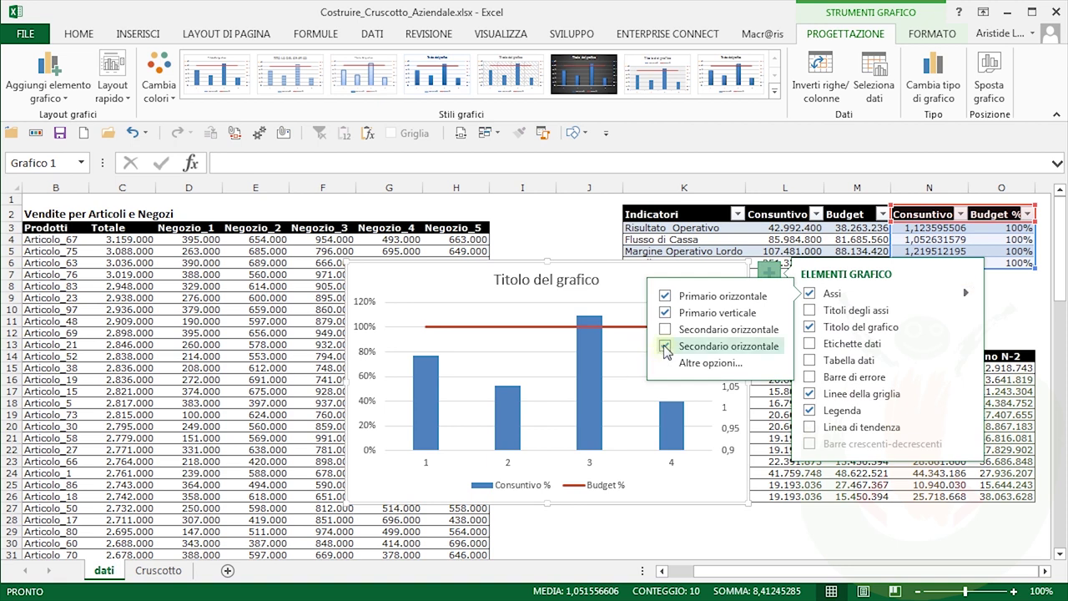
click(666, 346)
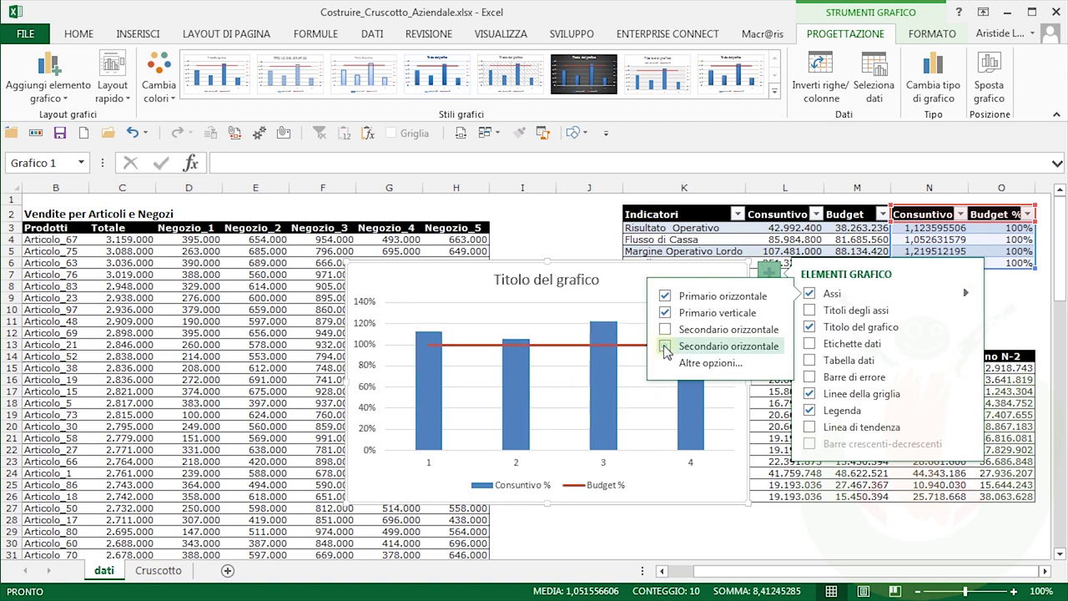
click(810, 328)
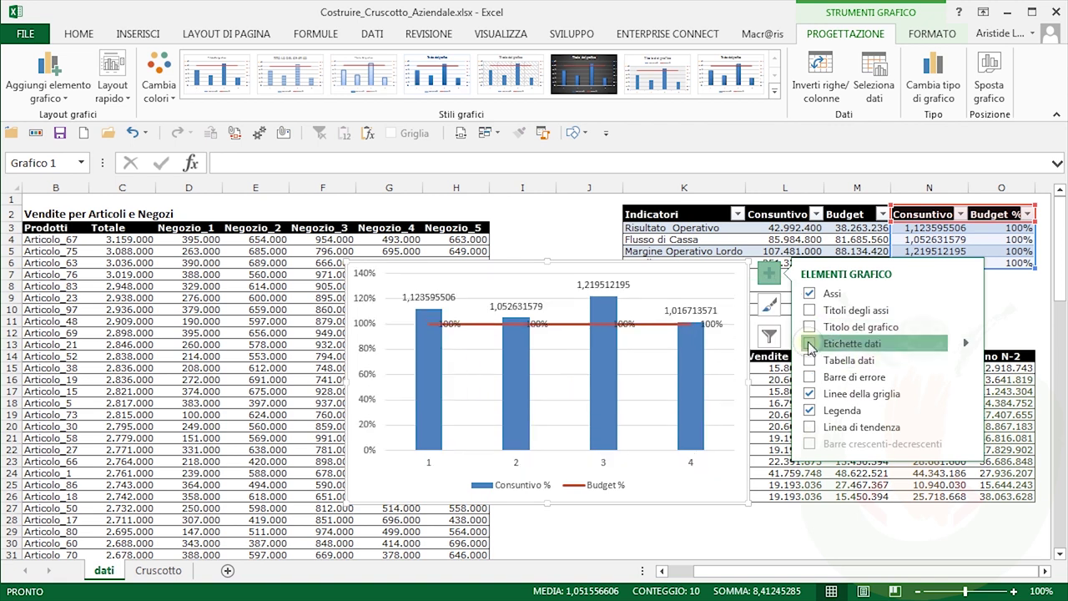
click(809, 345)
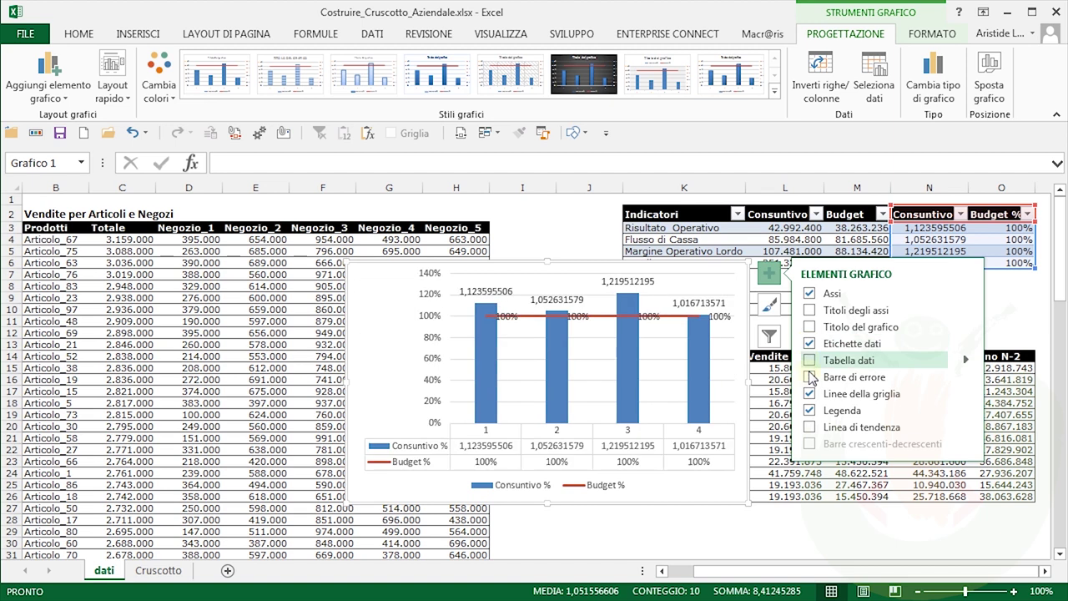
click(810, 395)
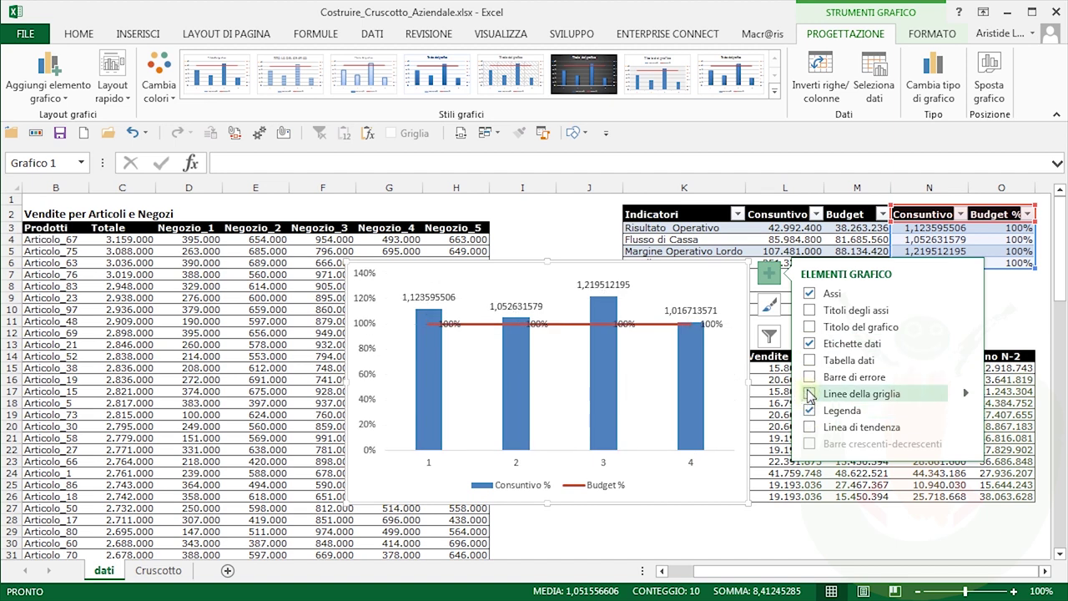
click(769, 275)
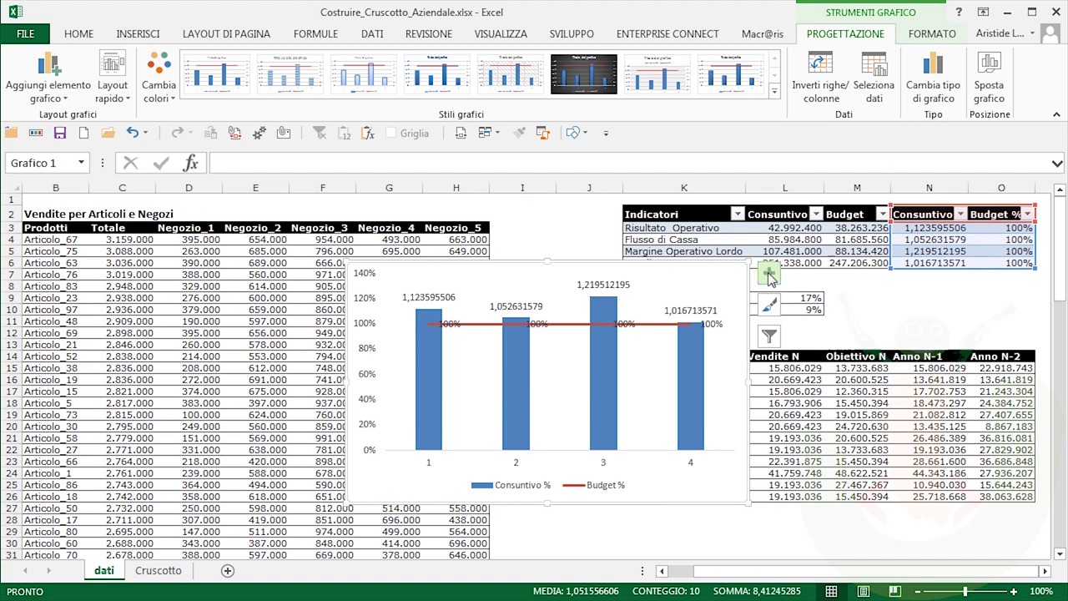
click(715, 332)
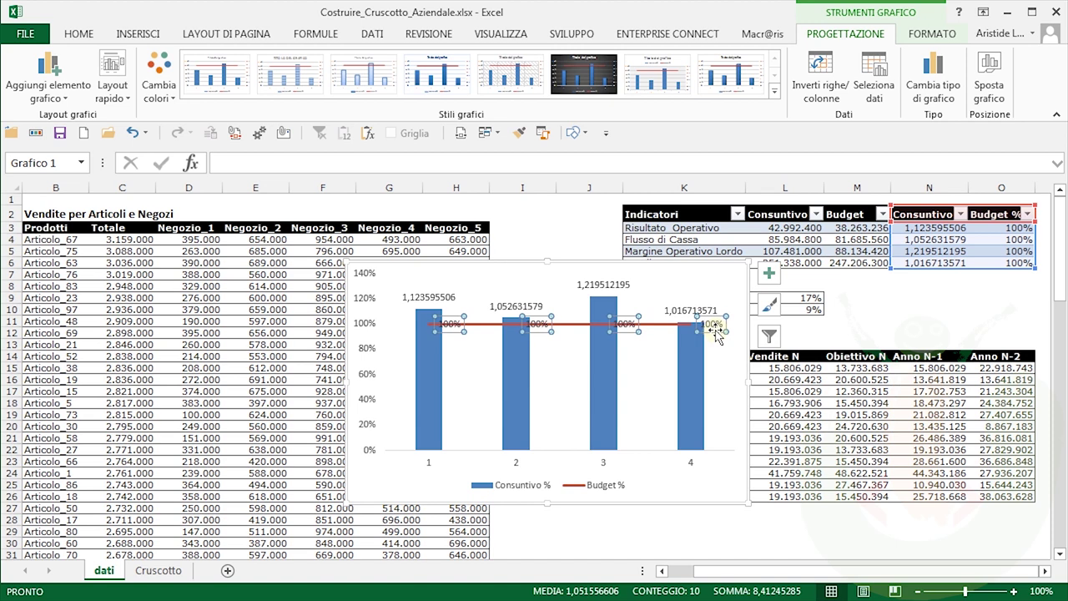
key(Delete)
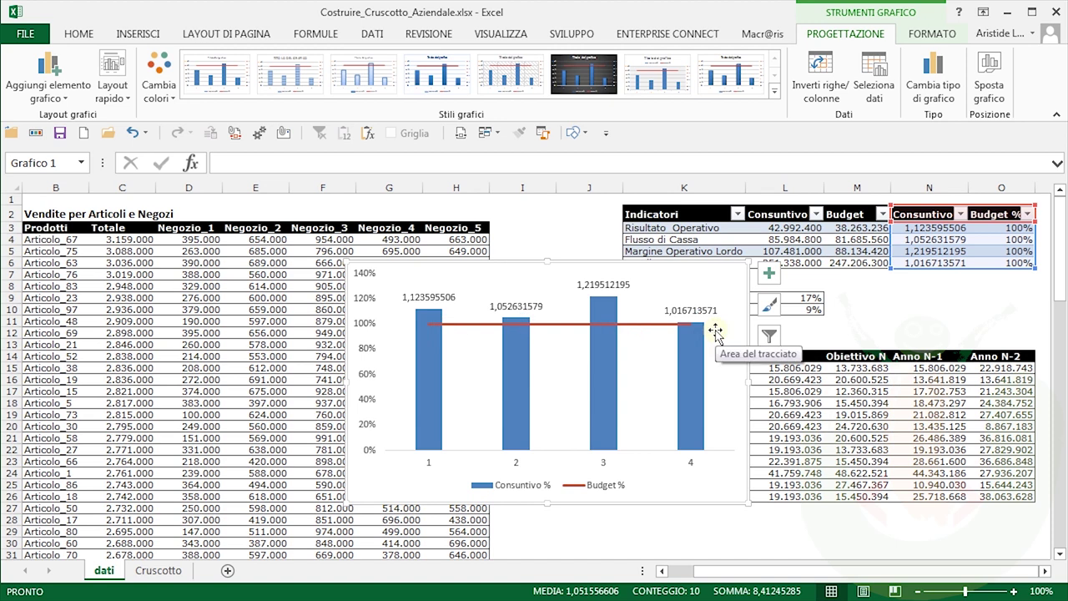
Set the vertical axis maximum to 1,25, major unit 0,25, and major tick marks Outside
click(368, 301)
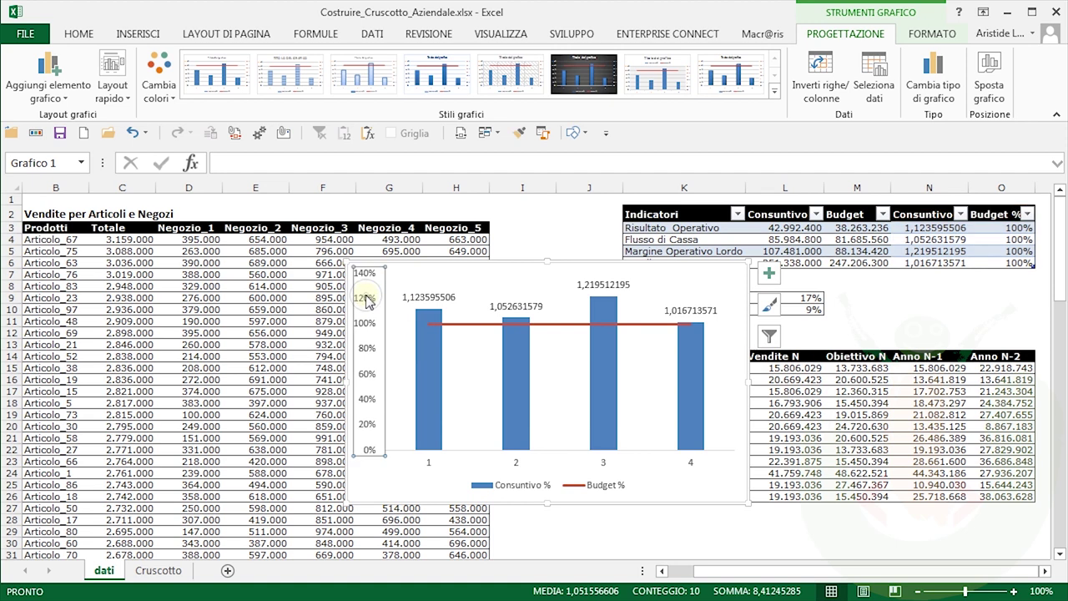
double_click(367, 301)
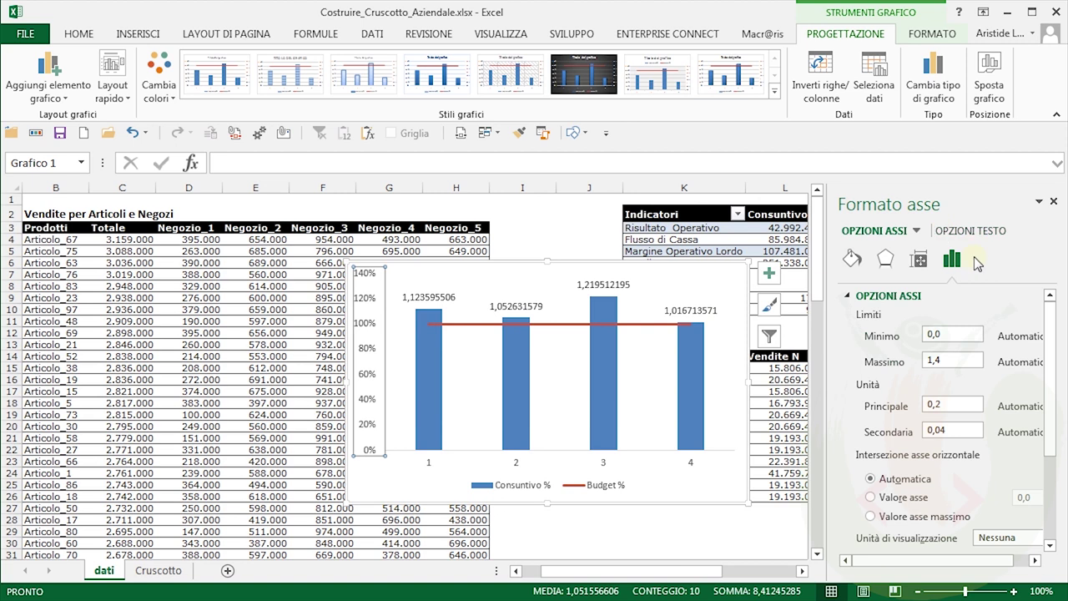
click(954, 332)
key(BackSpace)
key(BackSpace)
key(BackSpace)
click(948, 359)
key(BackSpace)
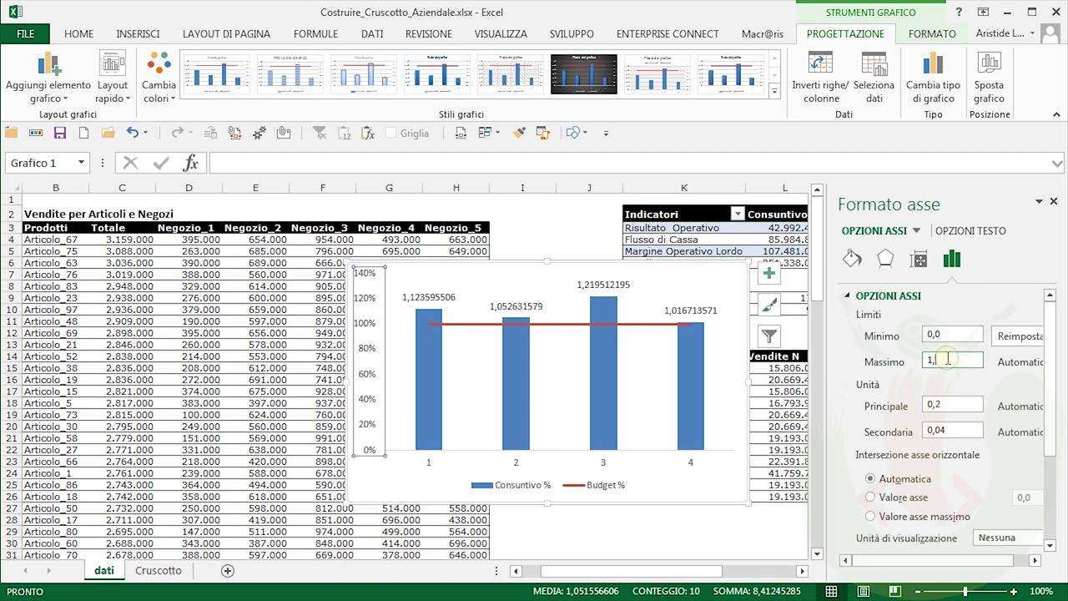
text(25)
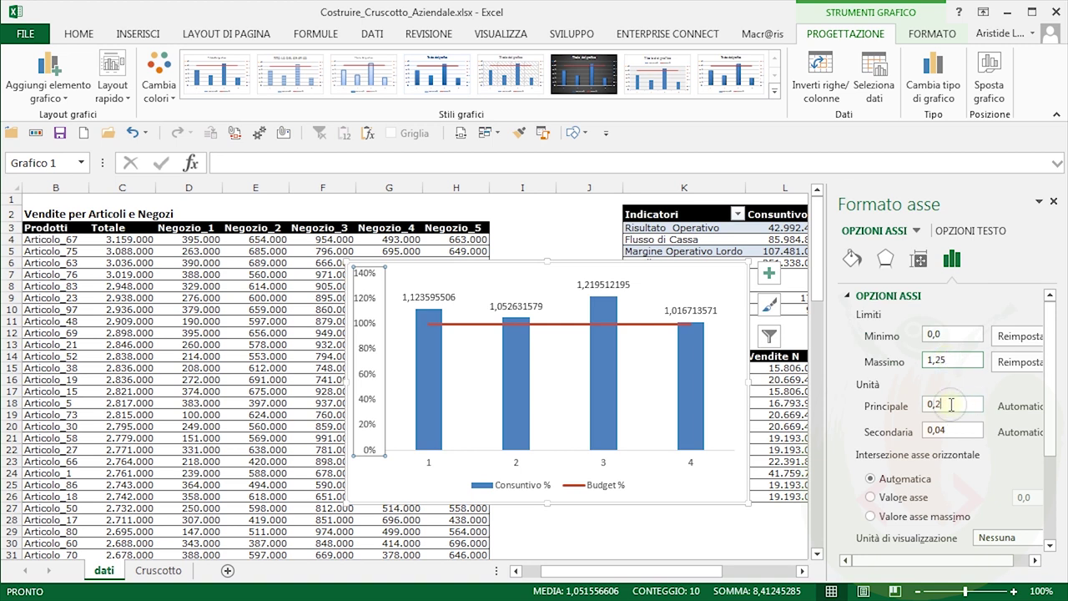
click(951, 405)
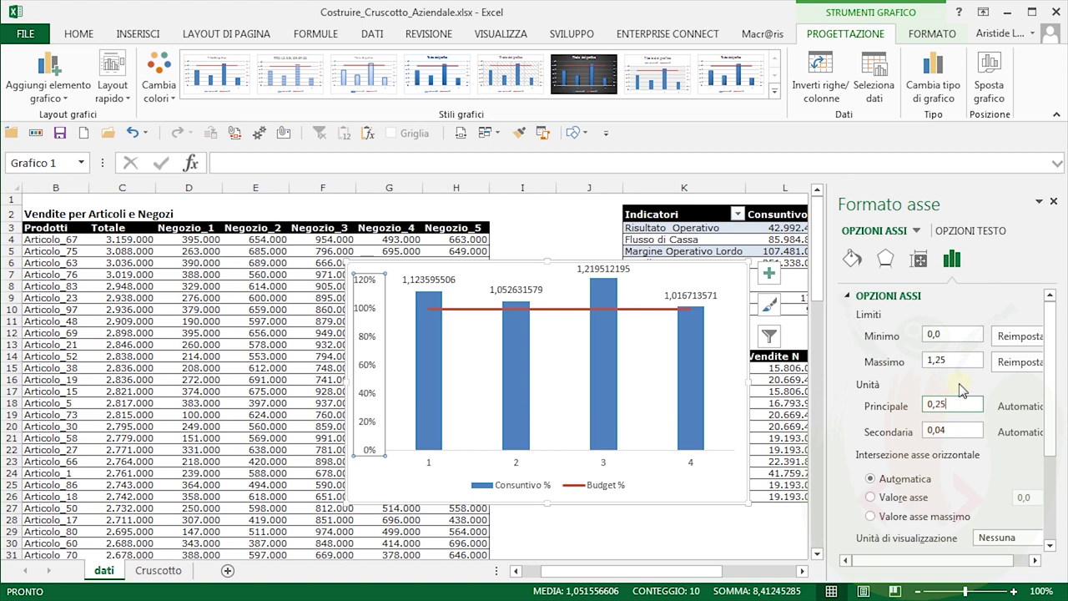
key(Return)
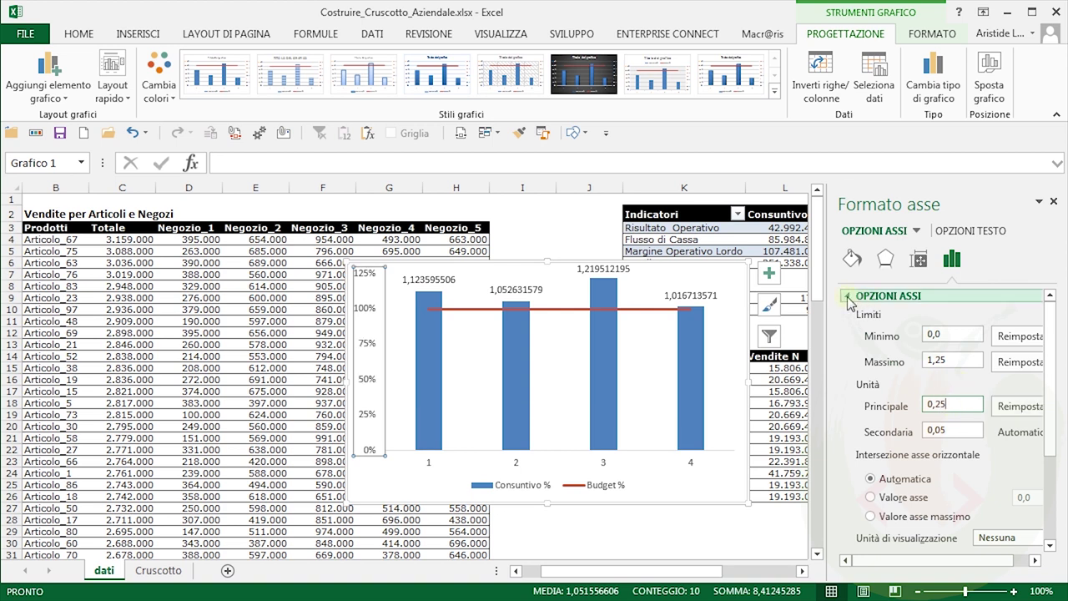
click(849, 296)
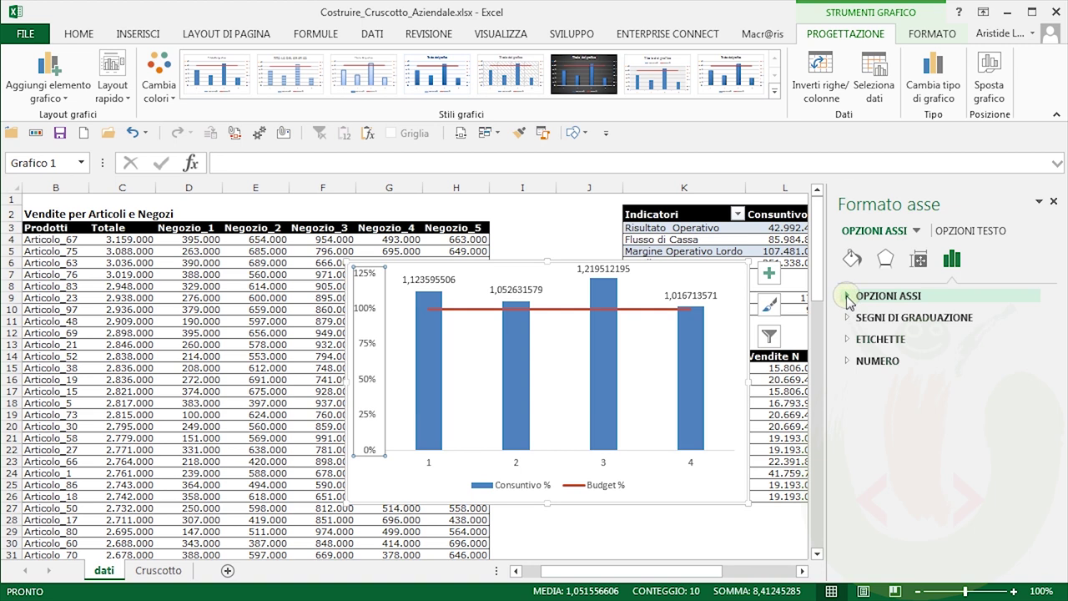
click(849, 321)
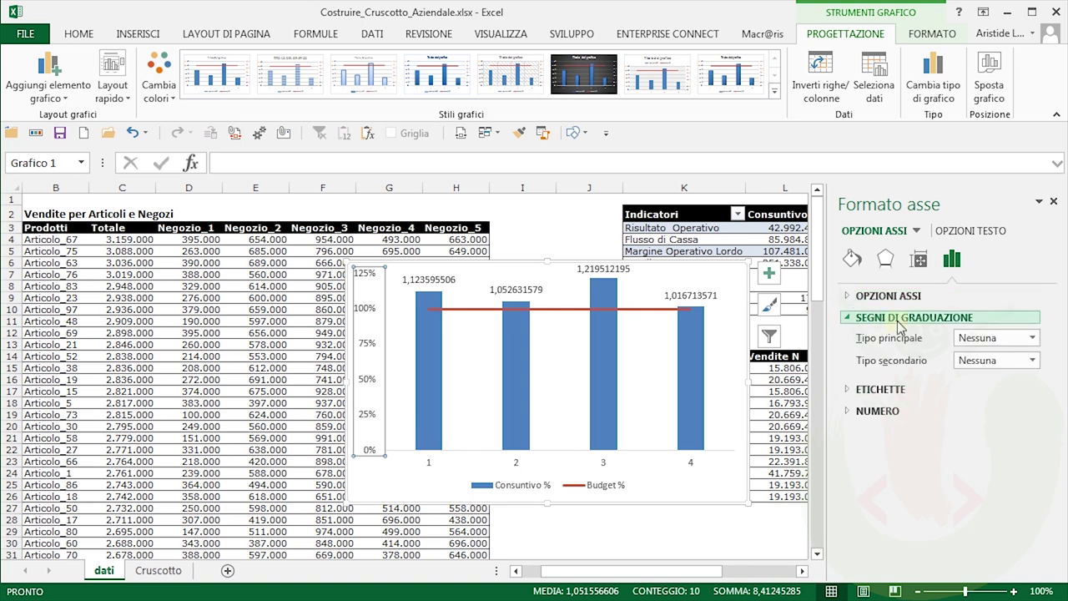
click(1033, 338)
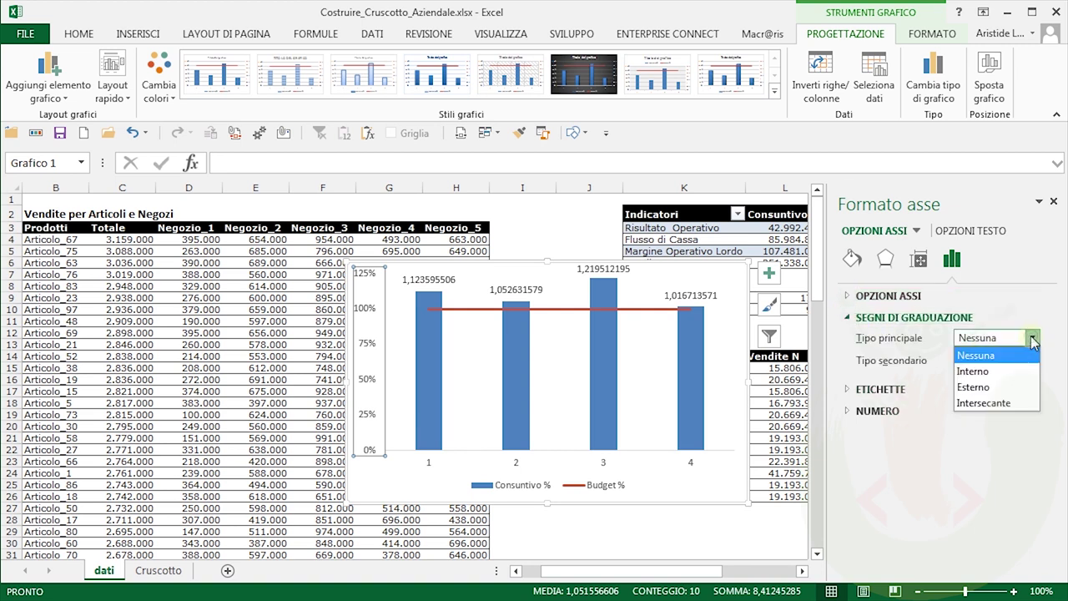
click(974, 388)
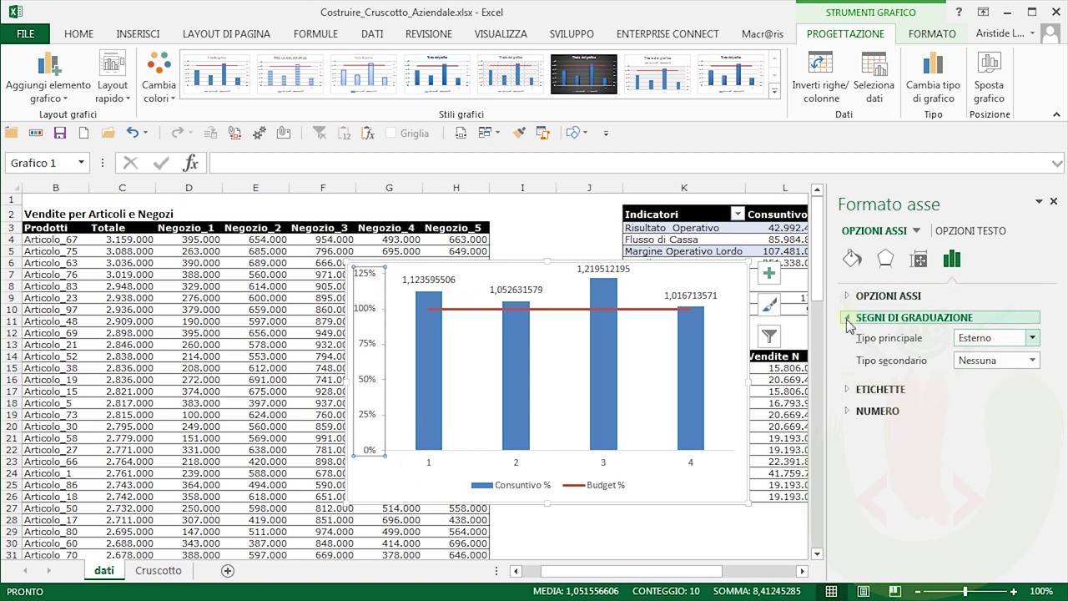
click(848, 318)
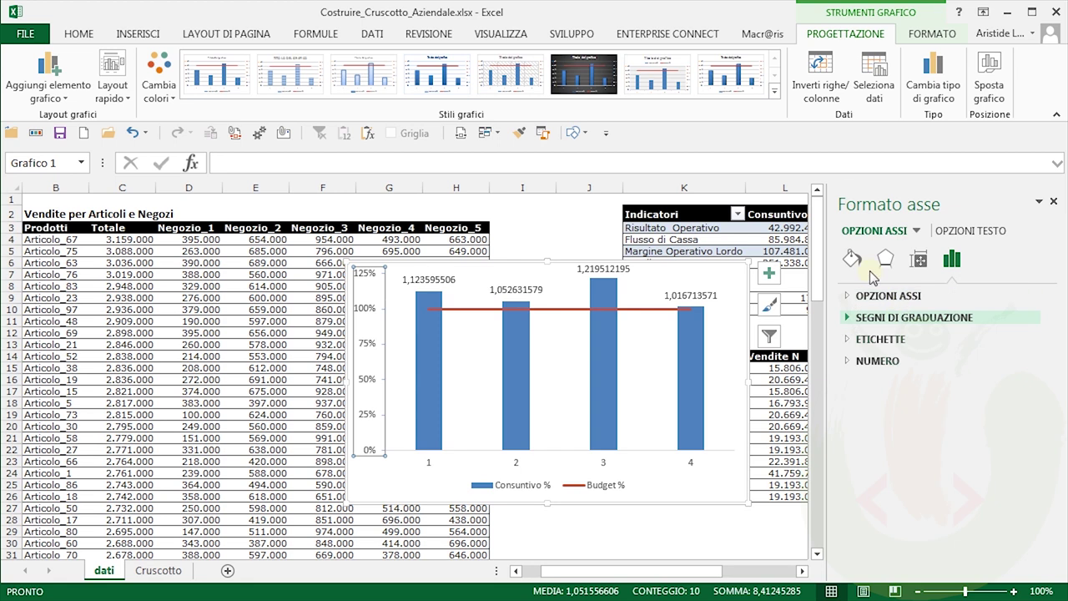
Give both the vertical and horizontal axis lines a solid grey colour
click(852, 260)
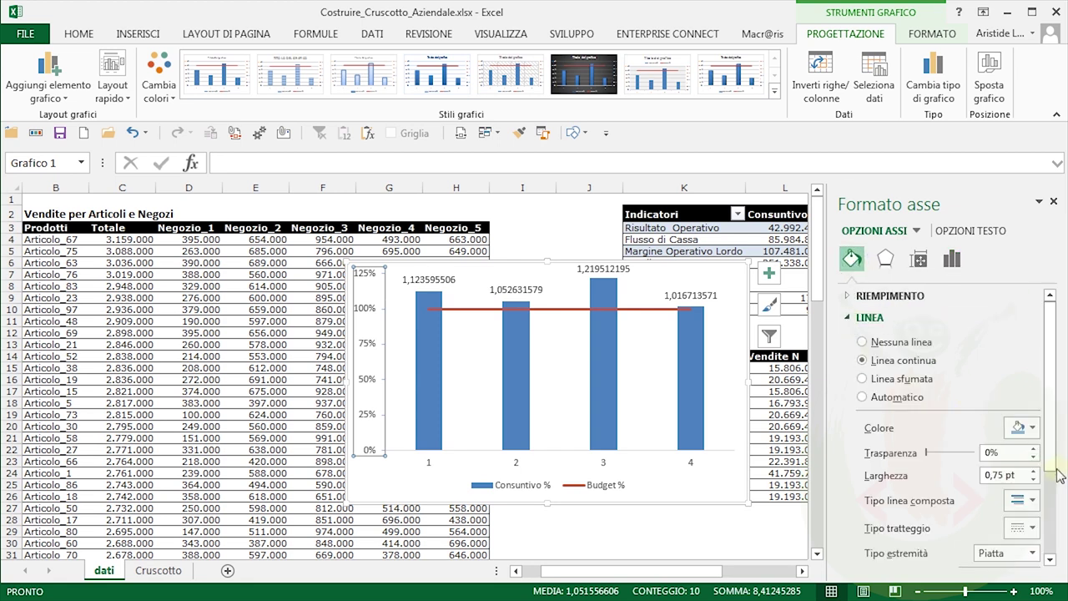
click(1023, 428)
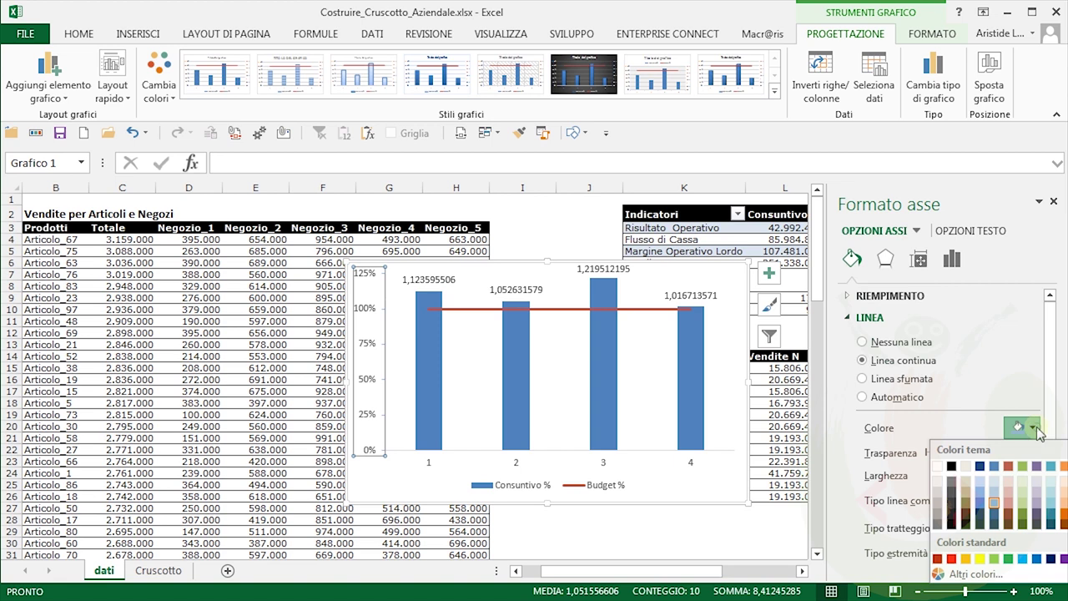
click(939, 525)
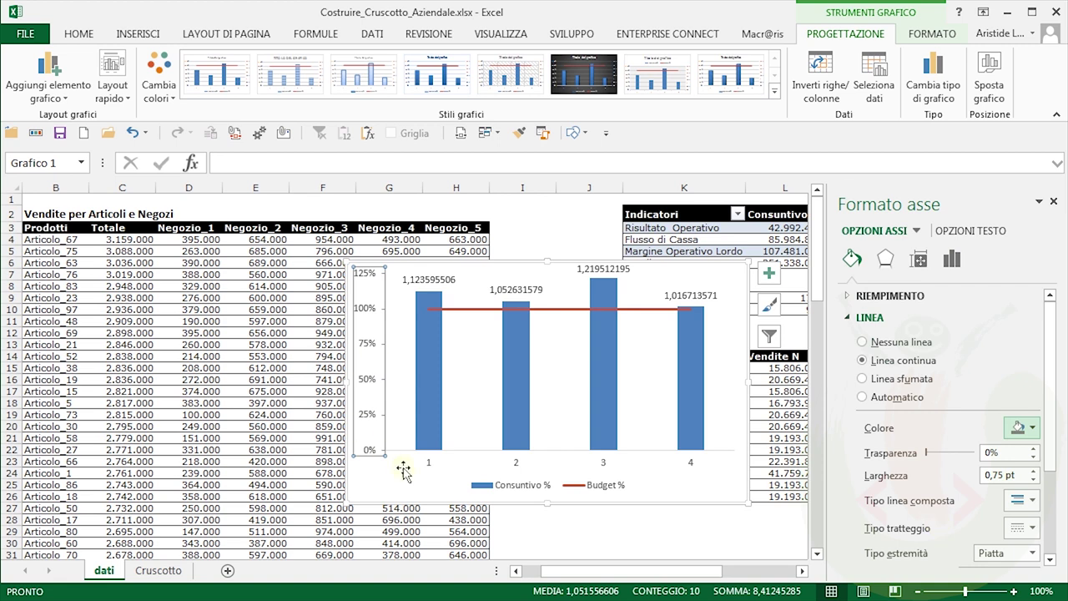
click(503, 486)
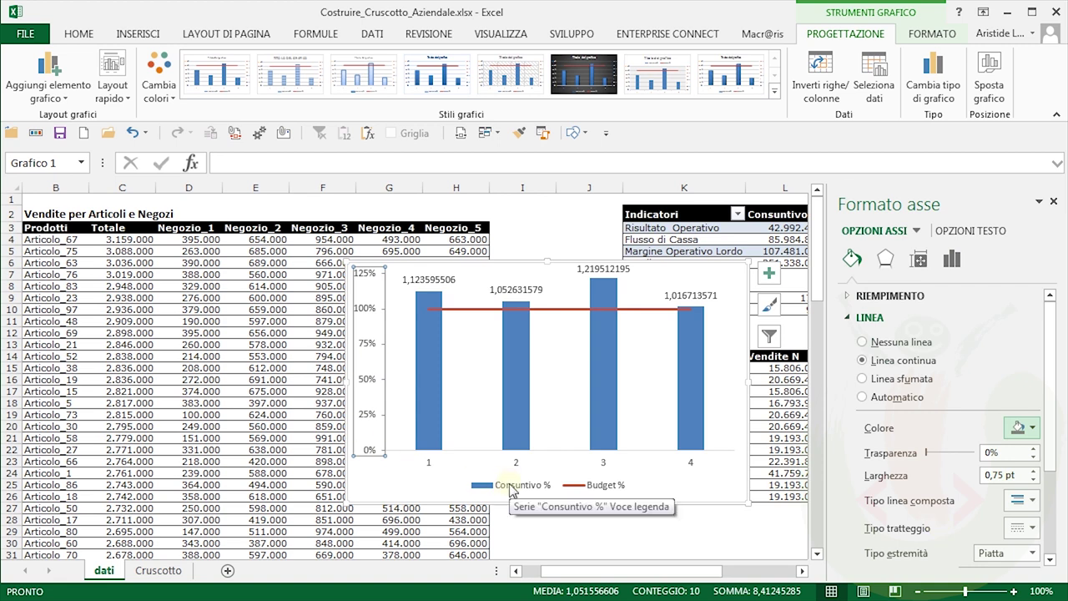
click(518, 464)
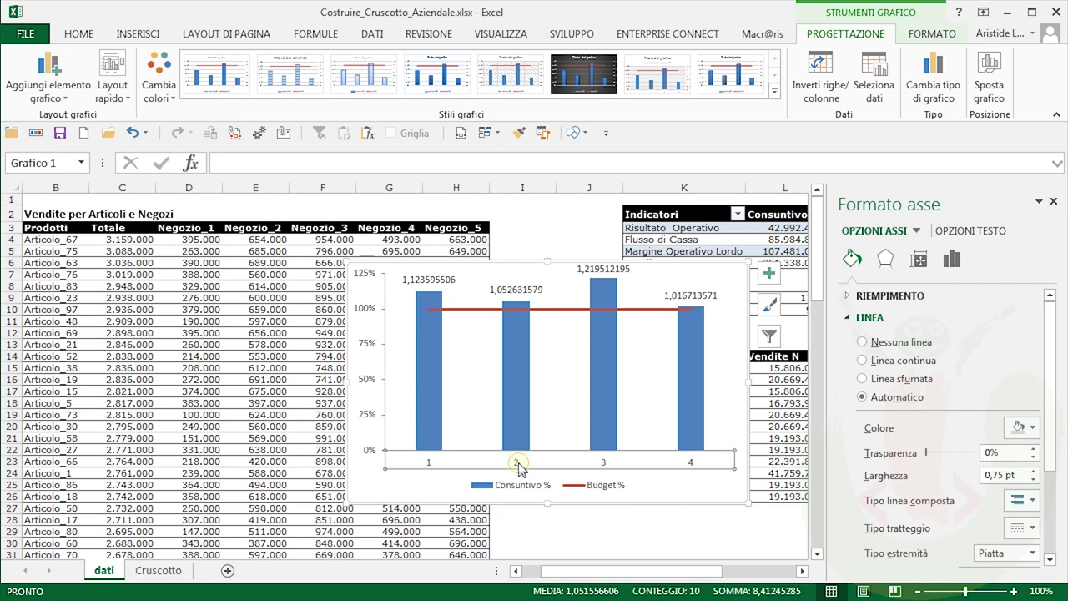
click(1027, 427)
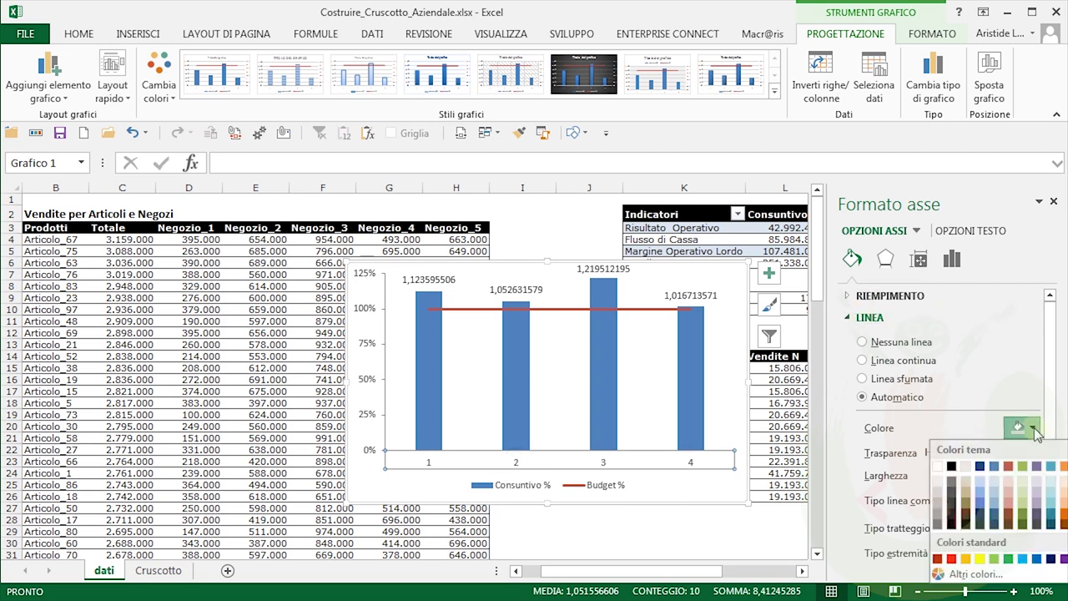
click(936, 523)
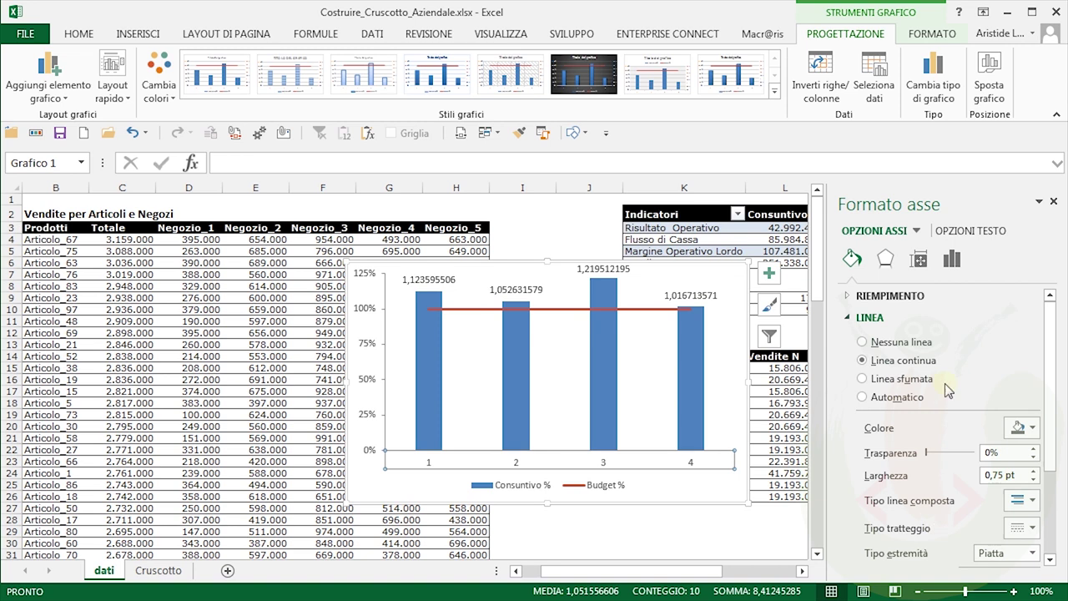
Set the horizontal axis major tick mark type to Esterno (Outside)
click(863, 318)
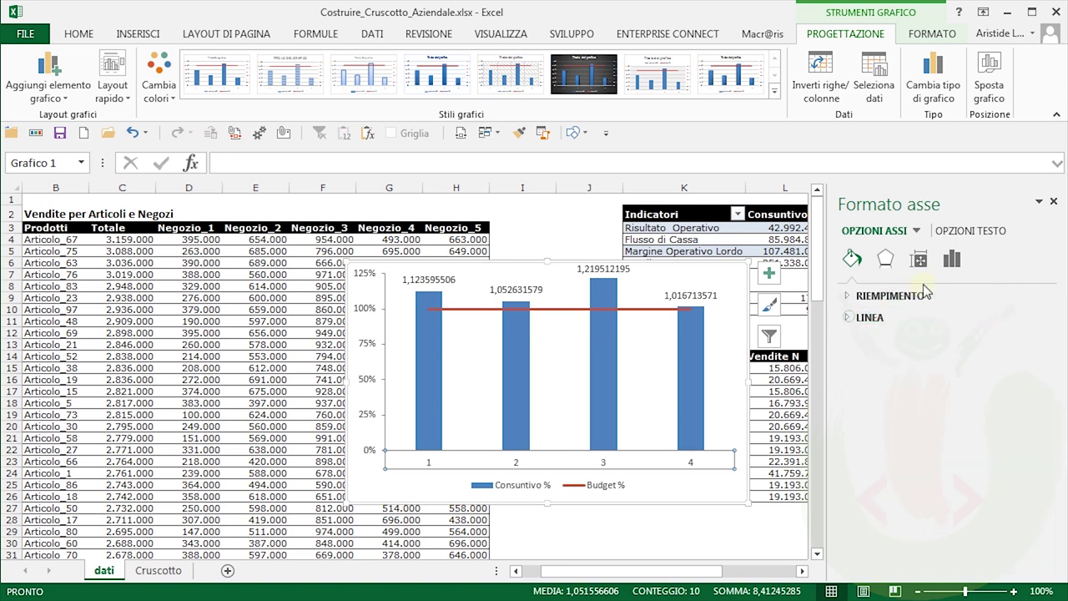
click(952, 260)
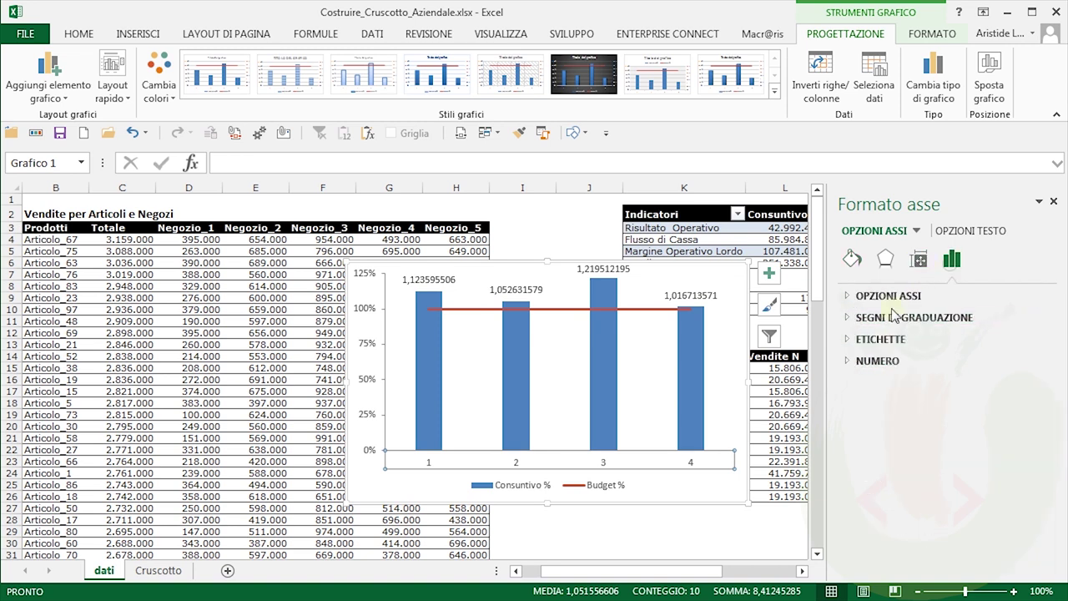
click(855, 317)
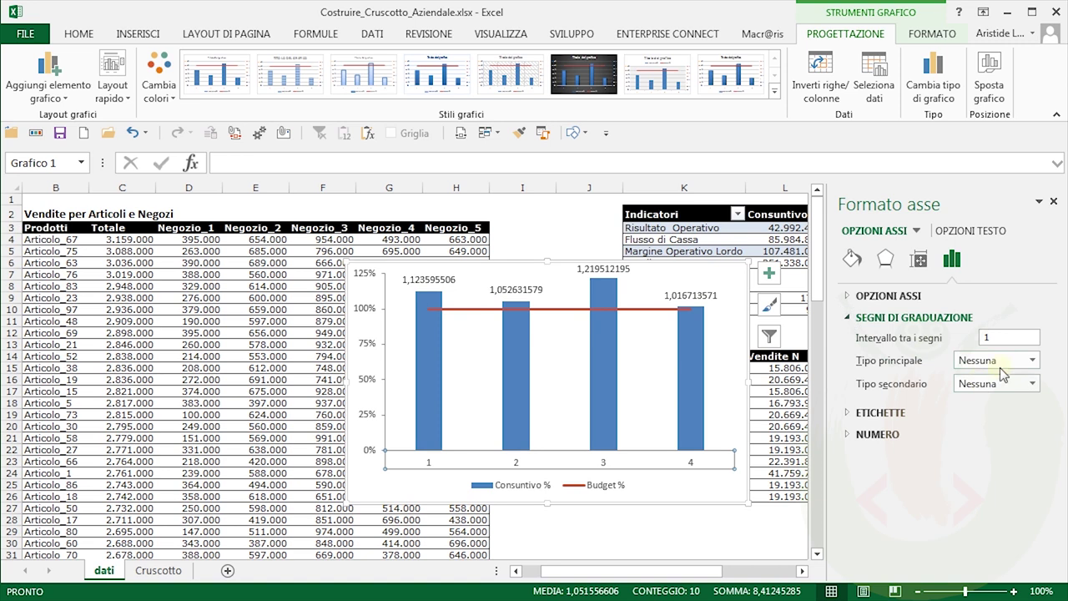
click(1032, 360)
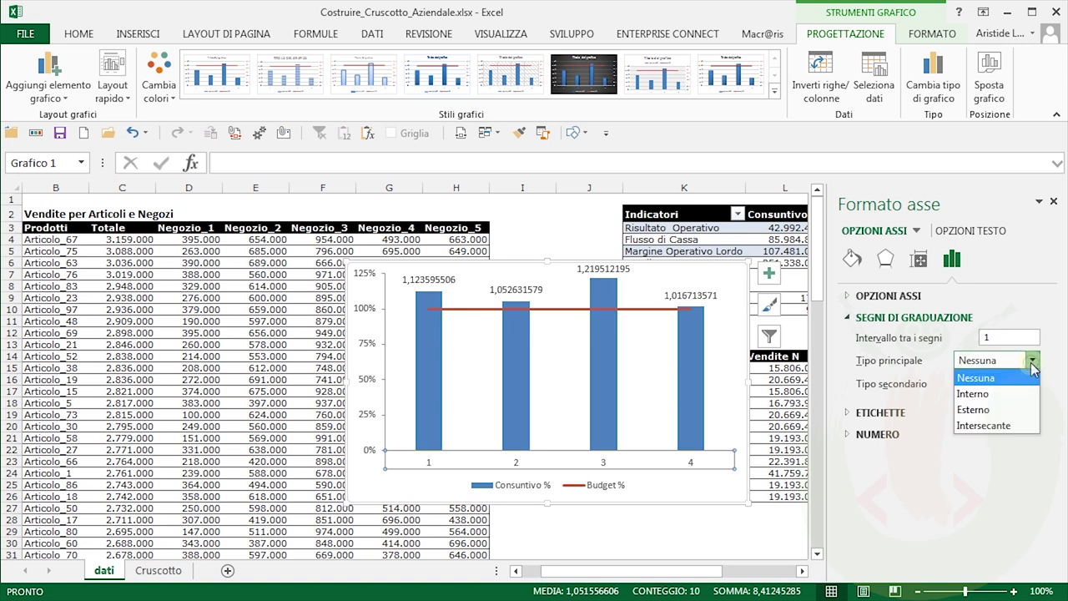
click(988, 410)
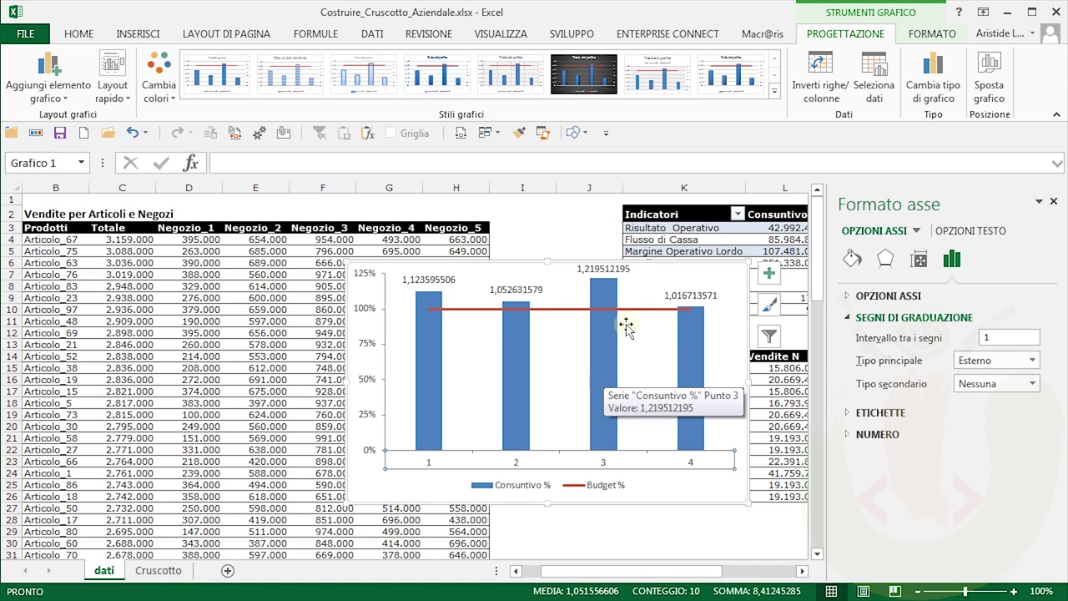
mouse_move(697, 402)
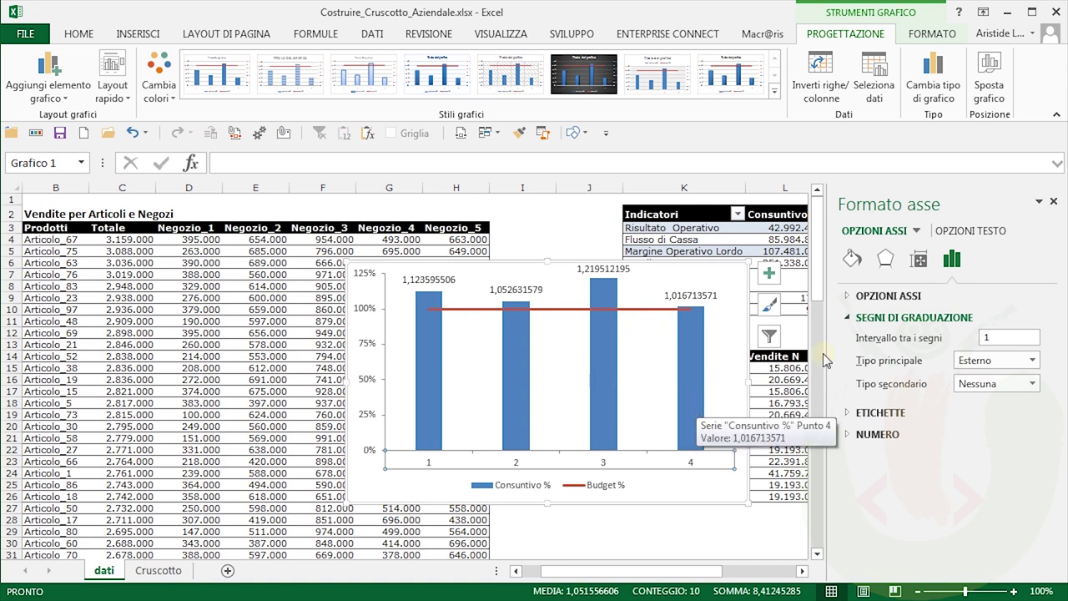
In Select Data, set the horizontal axis labels to the indicator names in column K
click(1054, 203)
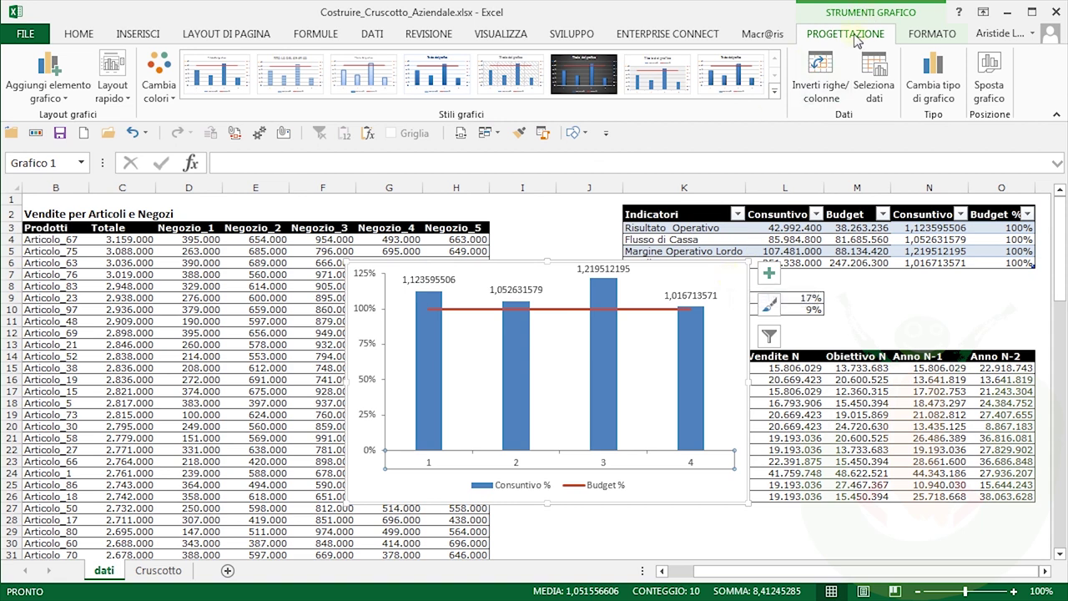
right_click(724, 274)
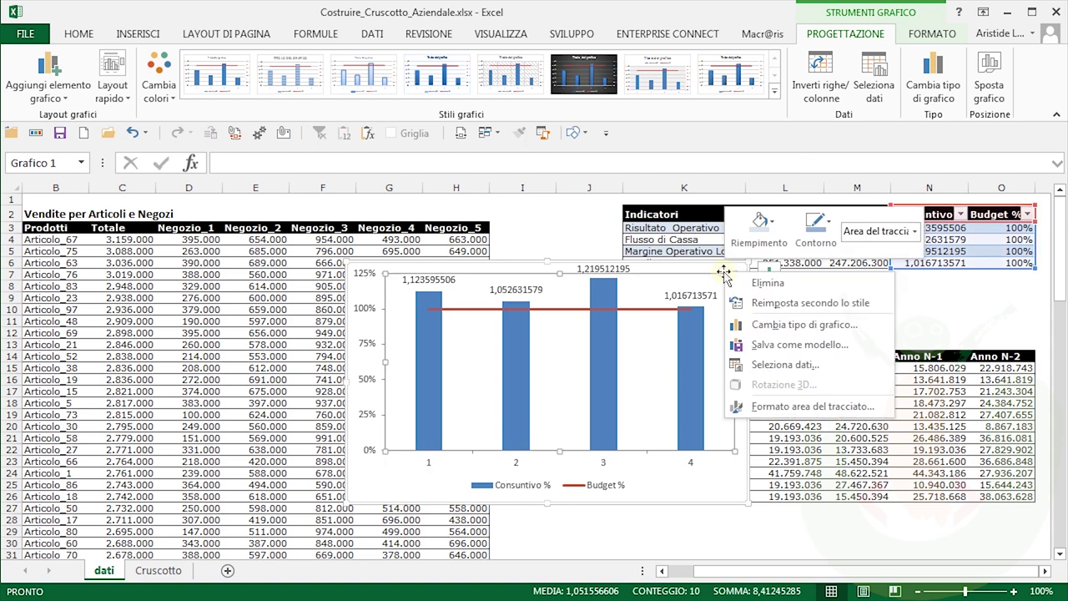
click(794, 373)
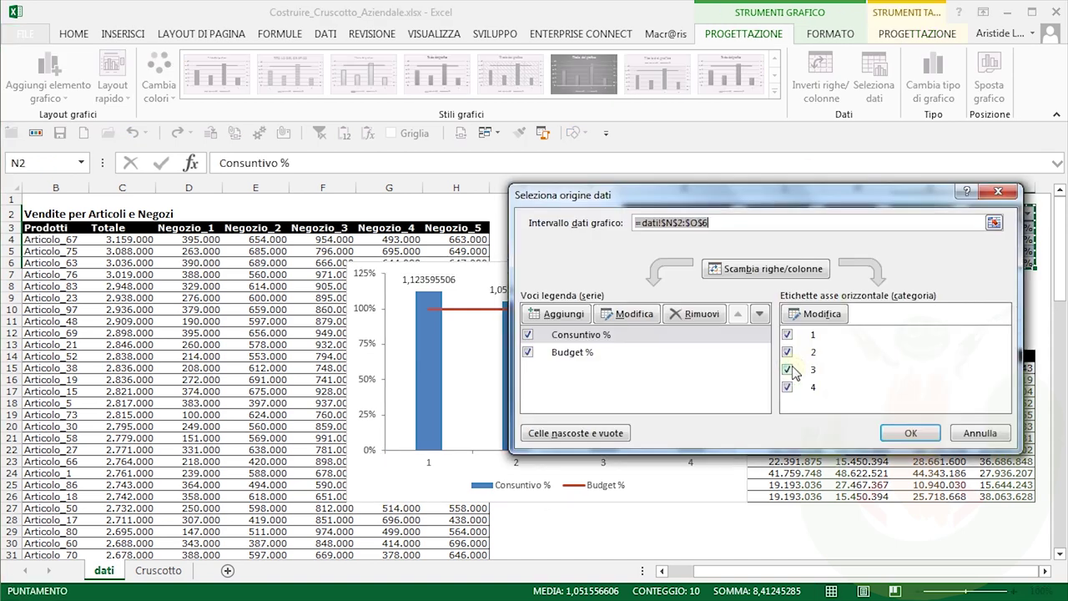
click(581, 354)
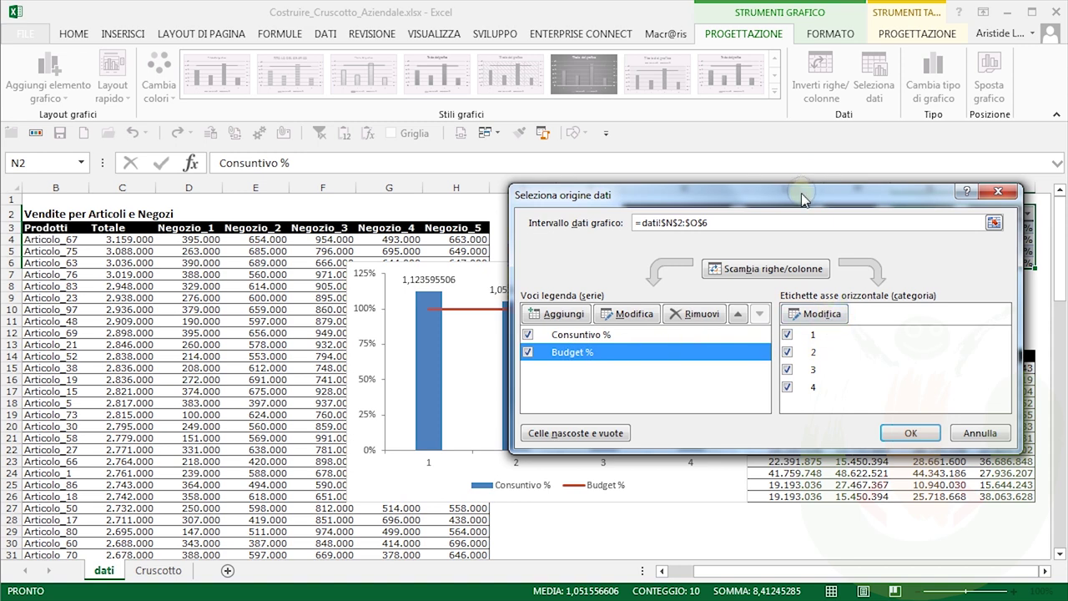
drag(802, 194, 729, 307)
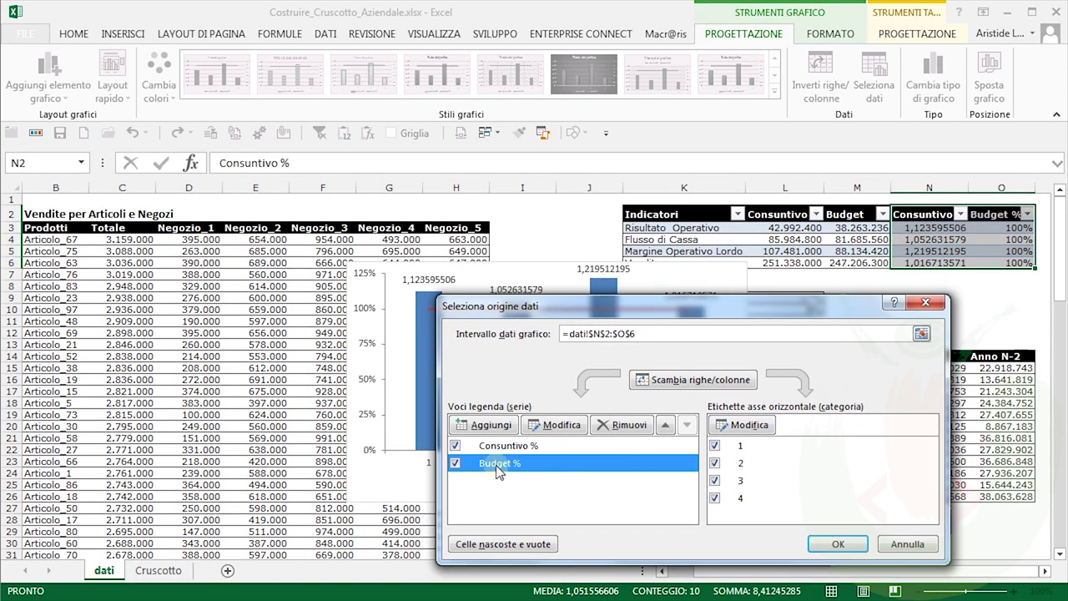
click(751, 424)
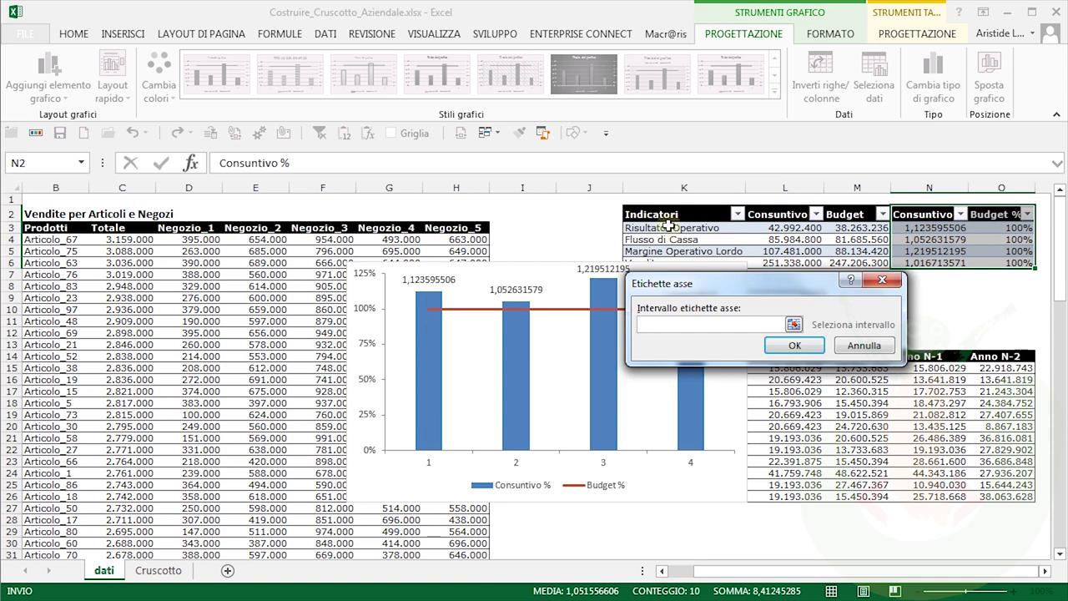
drag(668, 228, 668, 270)
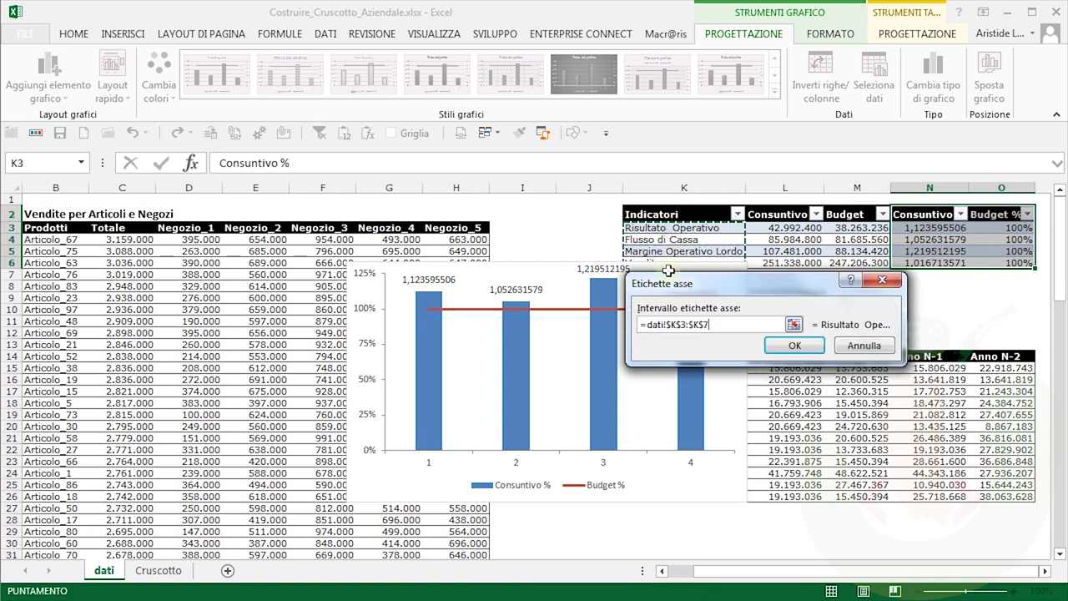
click(795, 347)
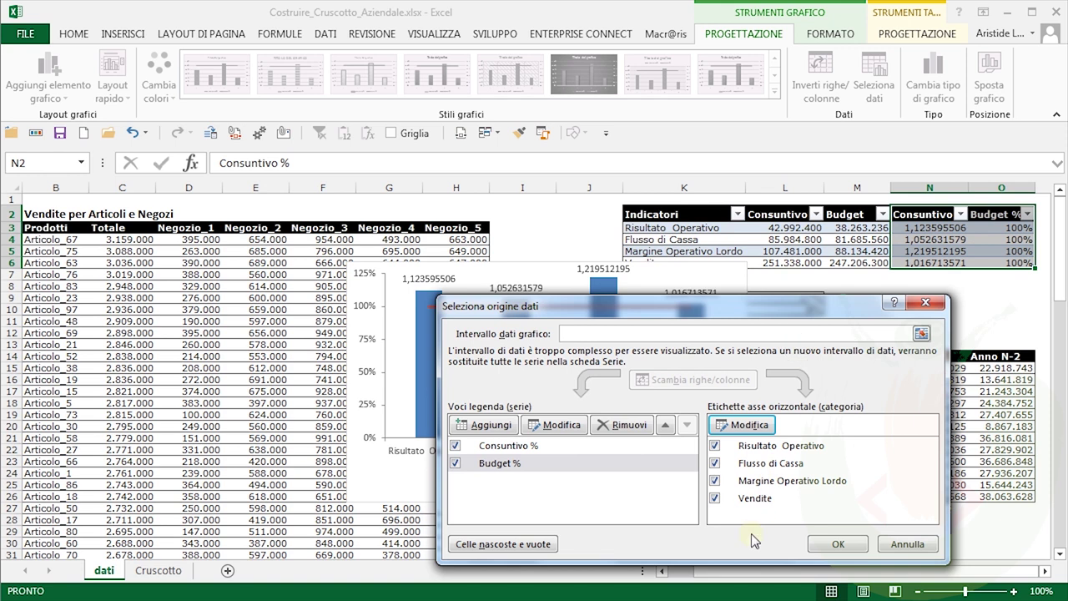
Set the category label range to dati!$L$3:$L$6, excluding the header, and apply it
click(525, 461)
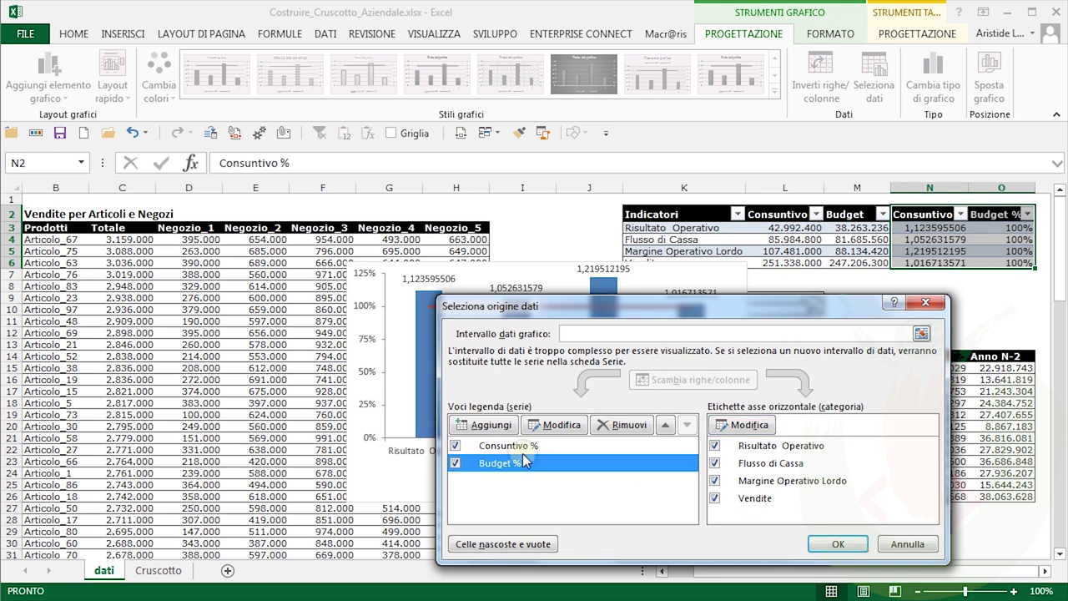
click(527, 445)
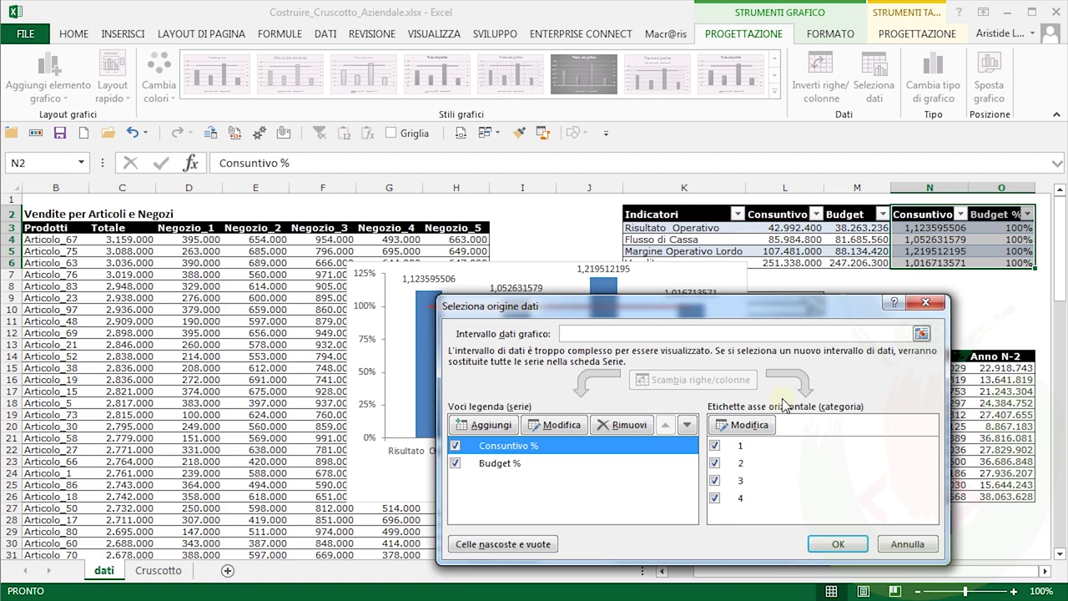
click(750, 426)
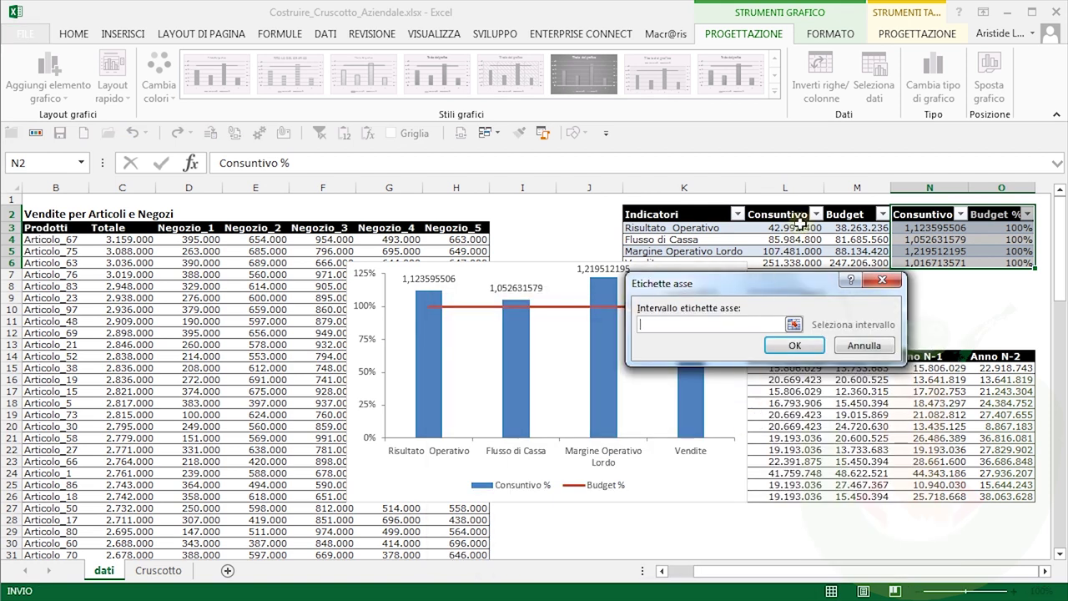
drag(796, 224, 795, 262)
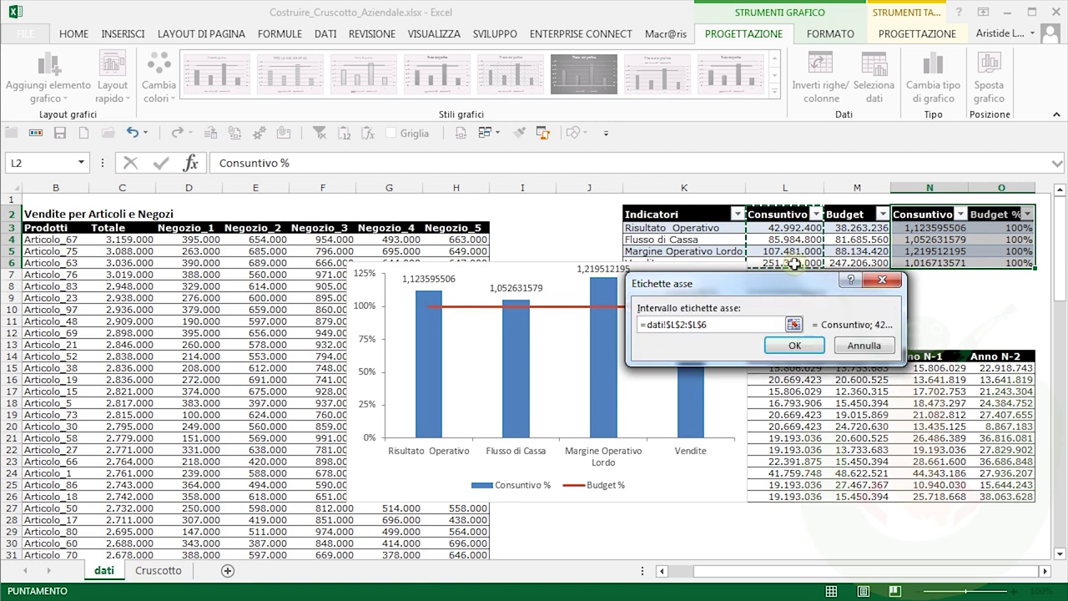
key(Return)
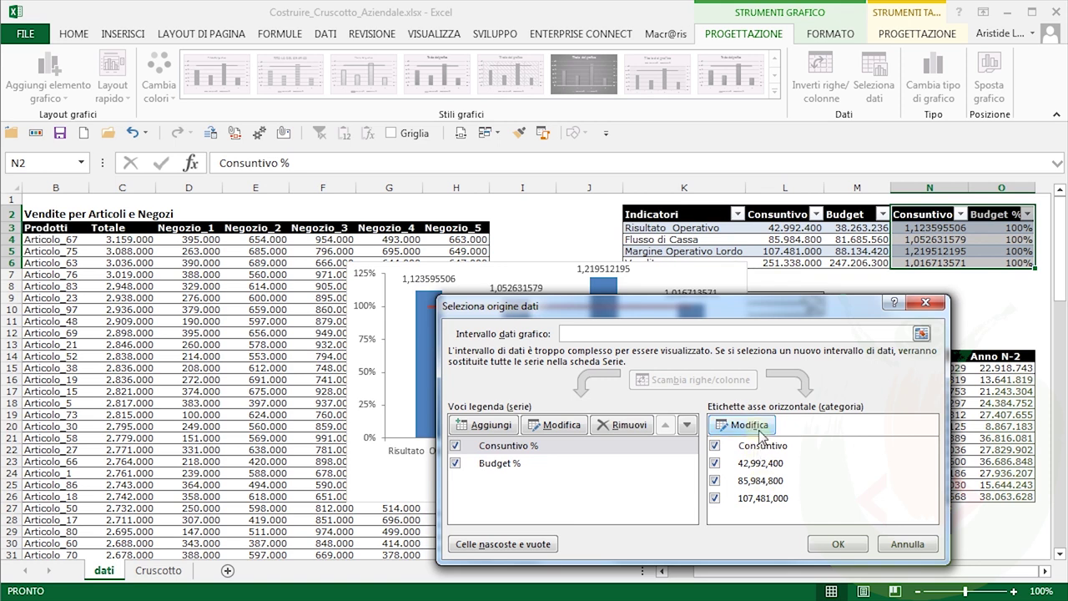
click(761, 435)
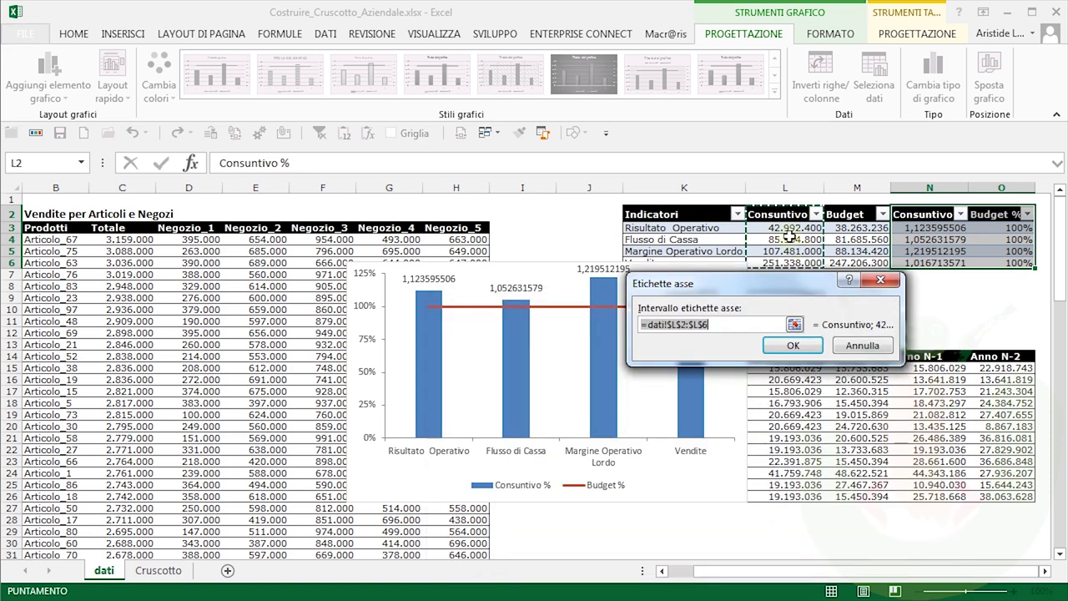
drag(789, 232, 789, 264)
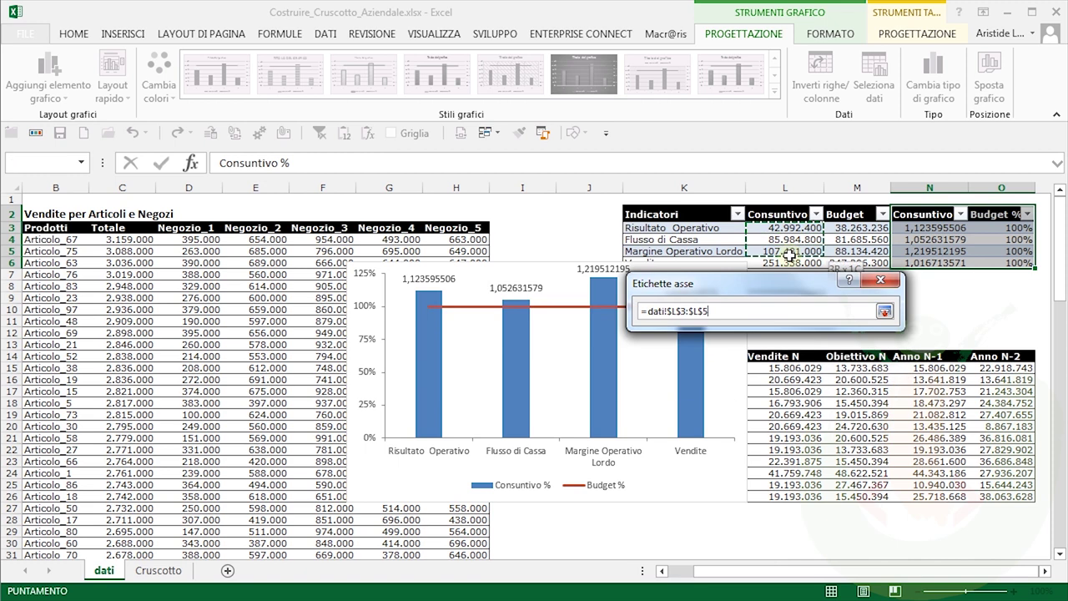
key(Return)
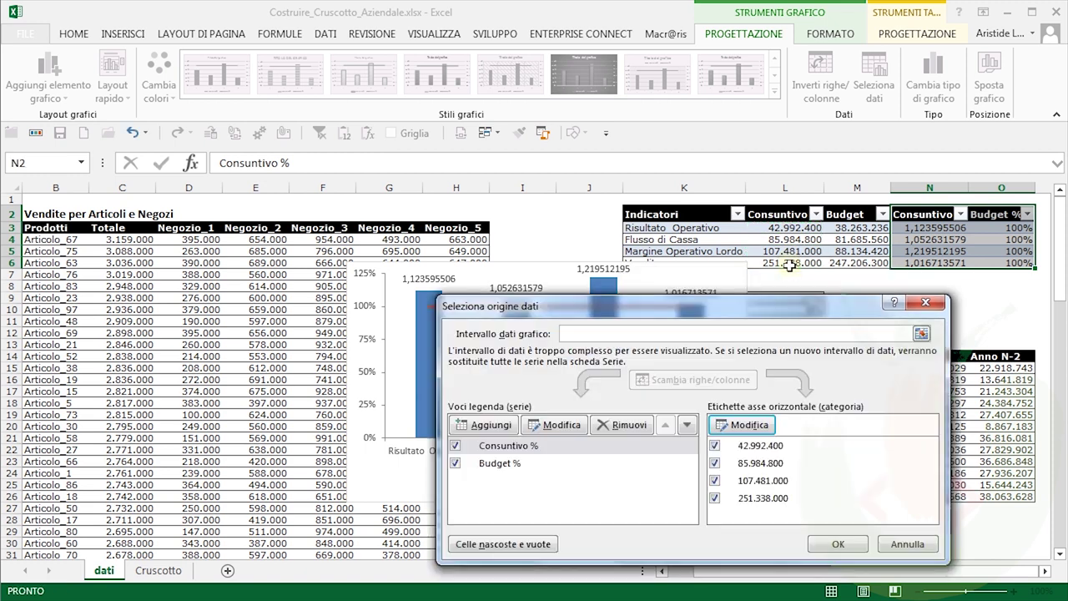
click(838, 544)
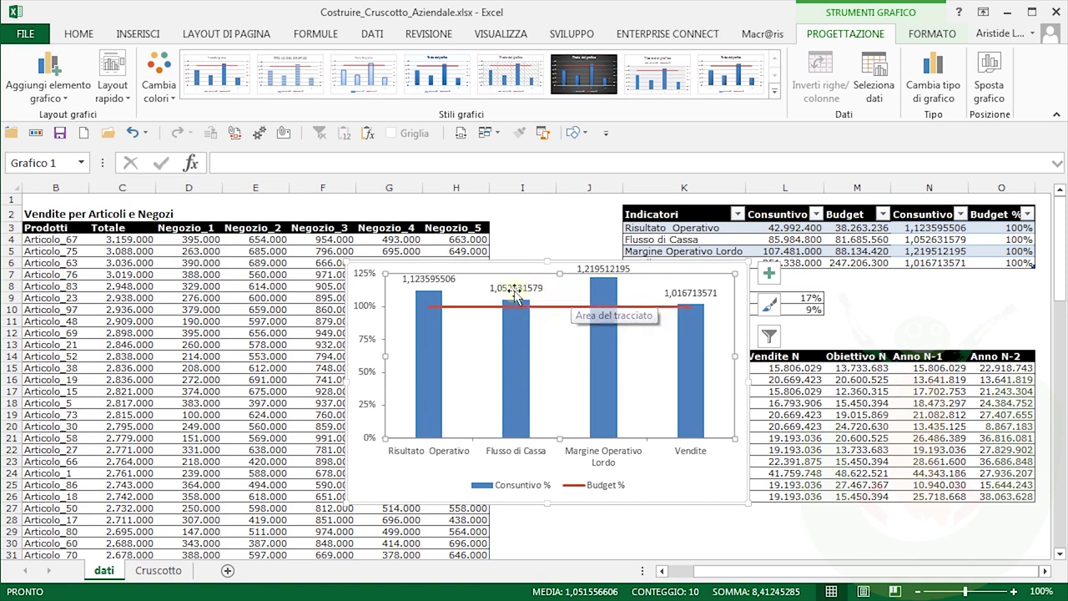
Make the column data labels show category names instead of values, without leader lines
click(684, 294)
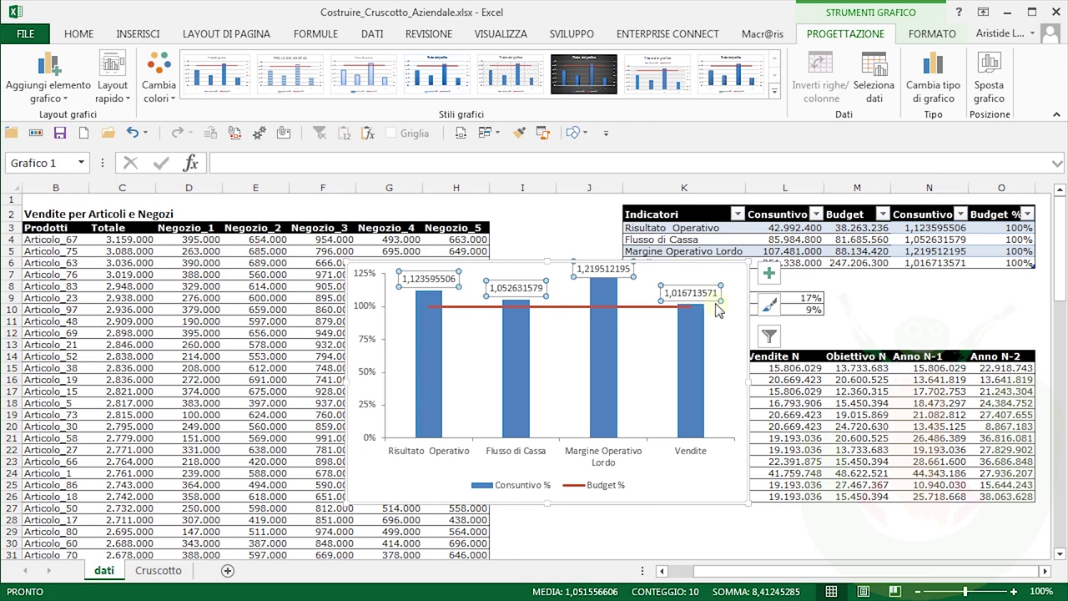
double_click(735, 283)
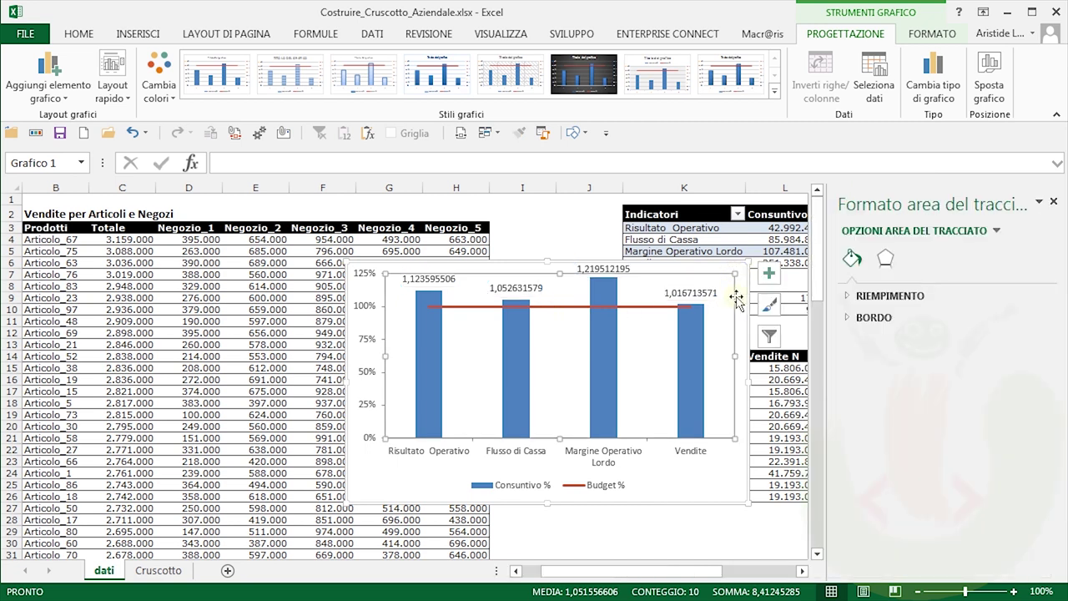
click(690, 294)
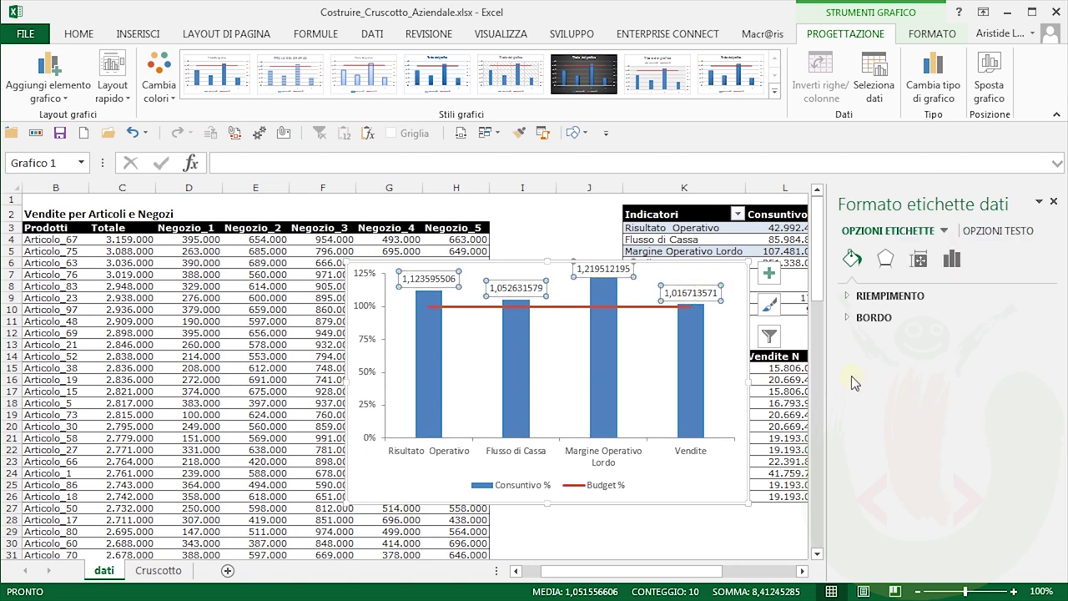
click(952, 261)
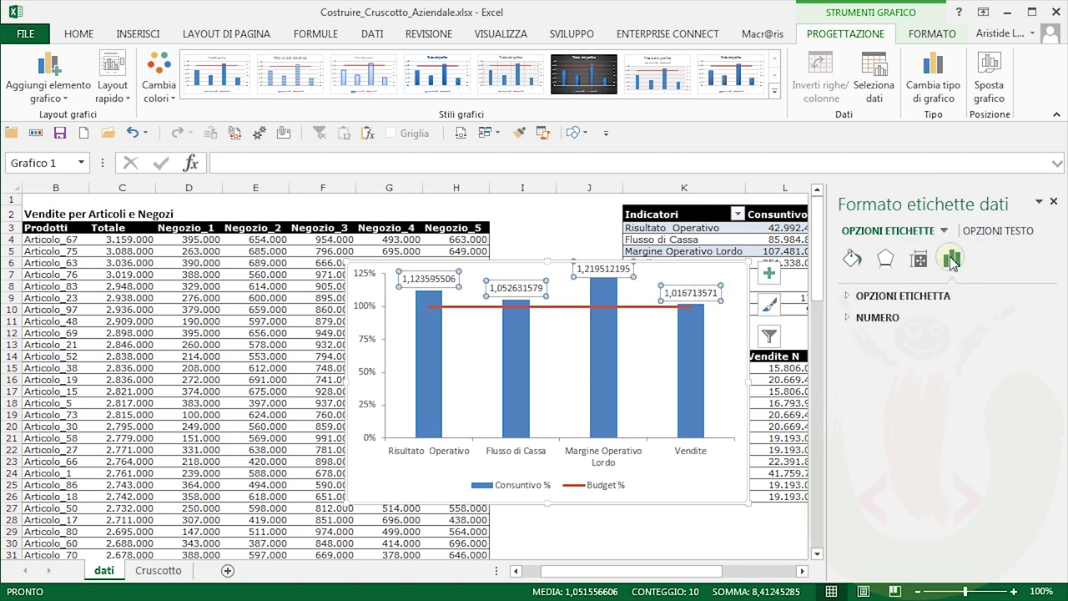
click(847, 297)
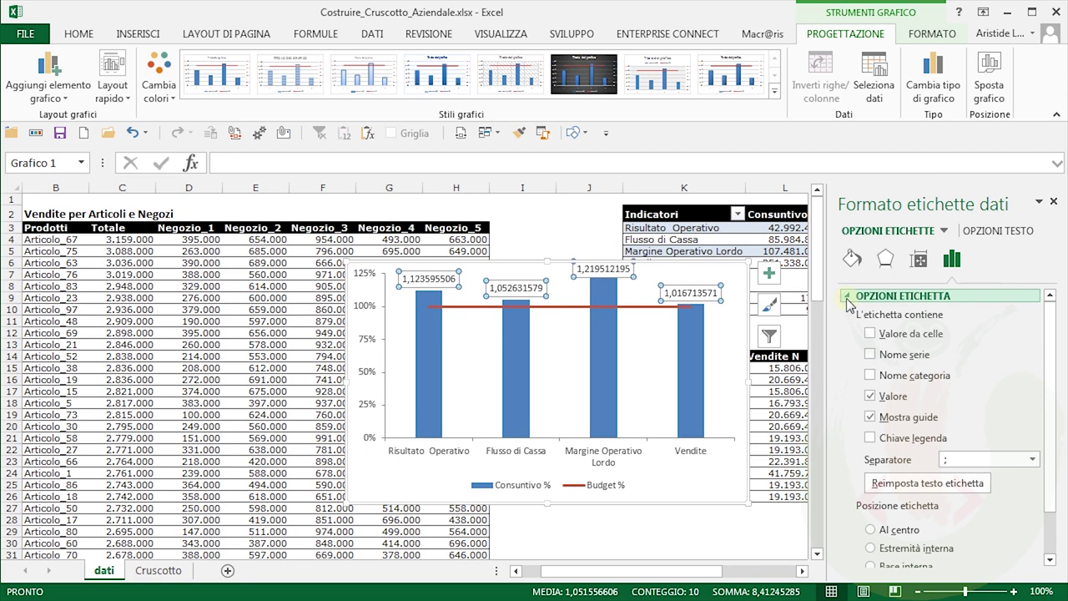
click(872, 398)
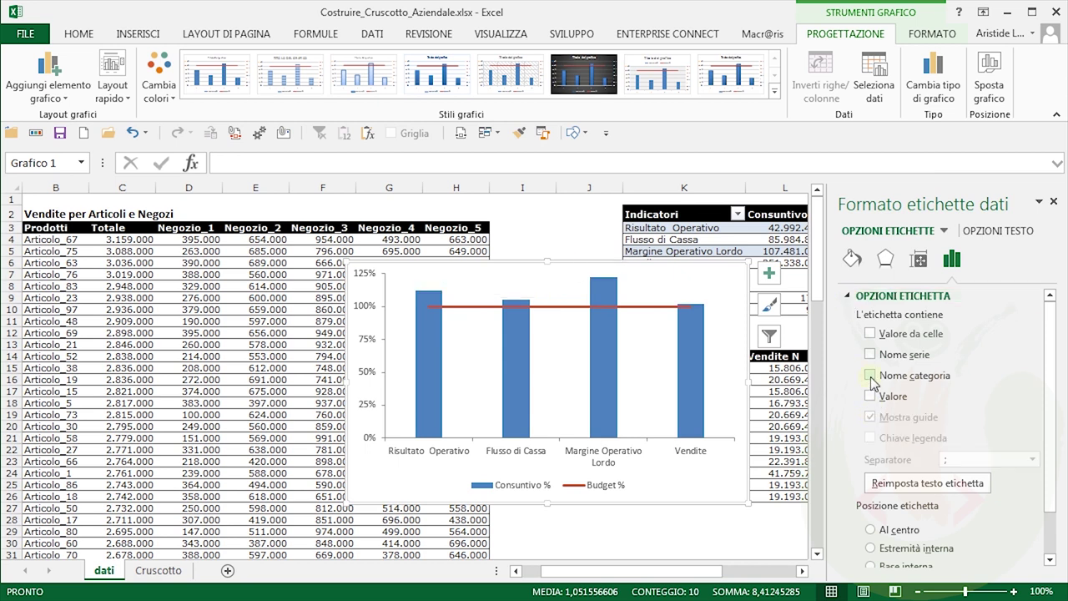
click(872, 377)
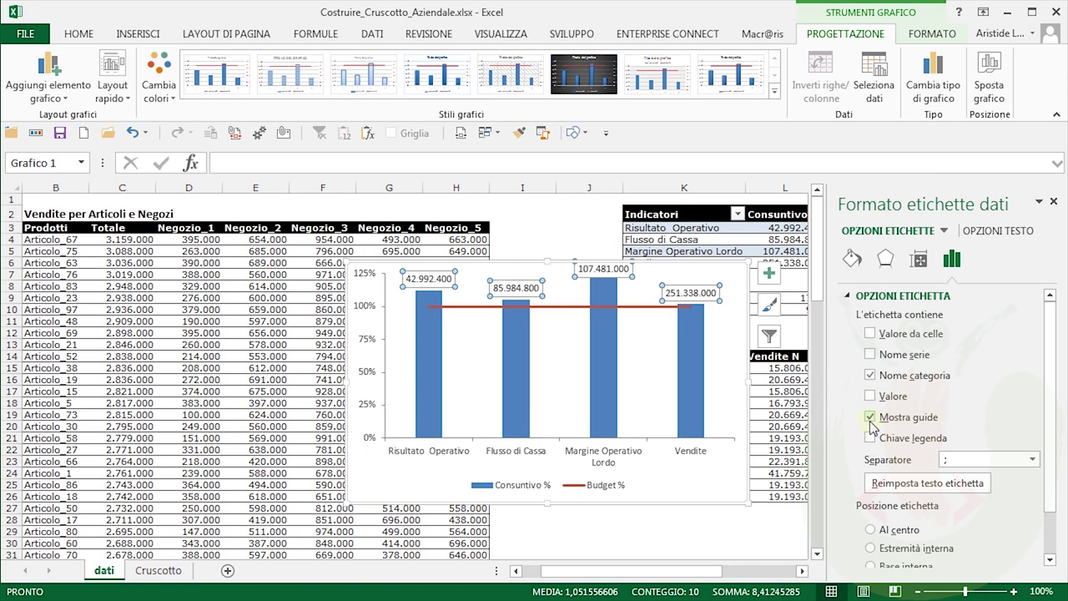
click(871, 418)
Colour the data label text grey
click(852, 260)
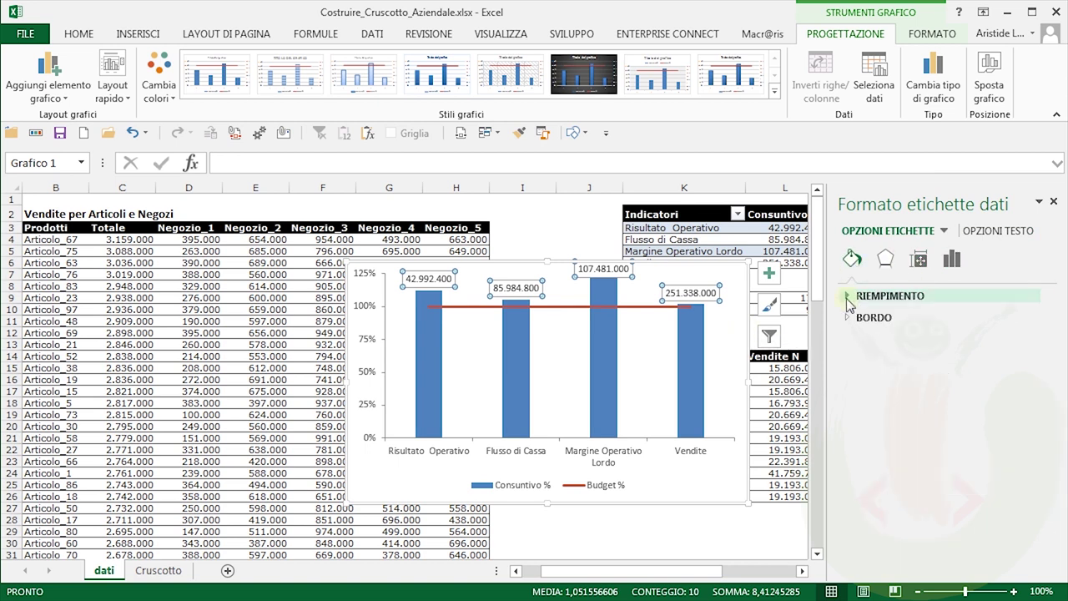
click(848, 297)
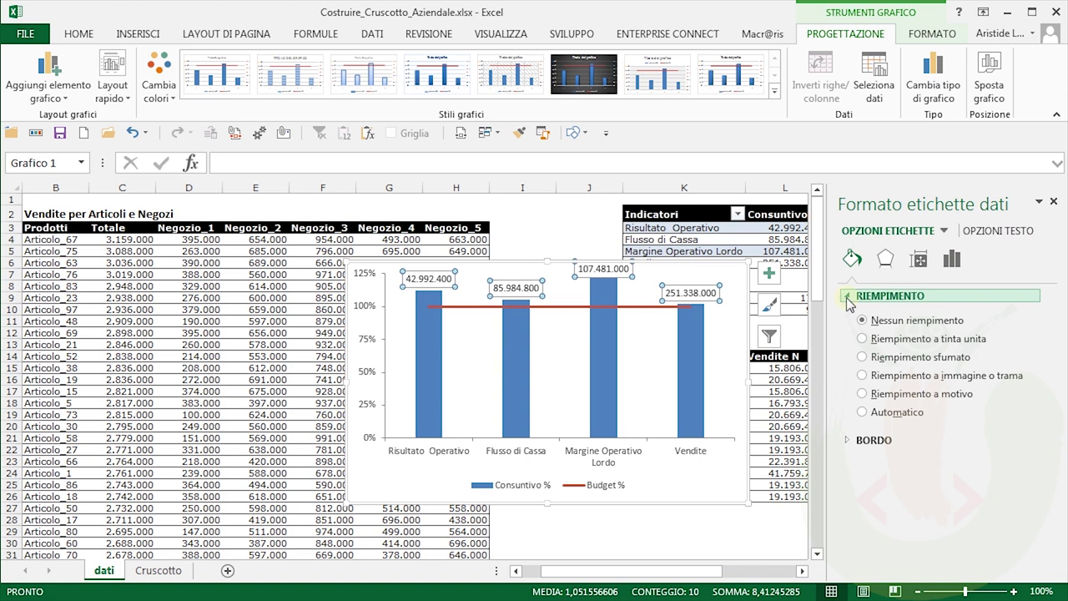
click(847, 297)
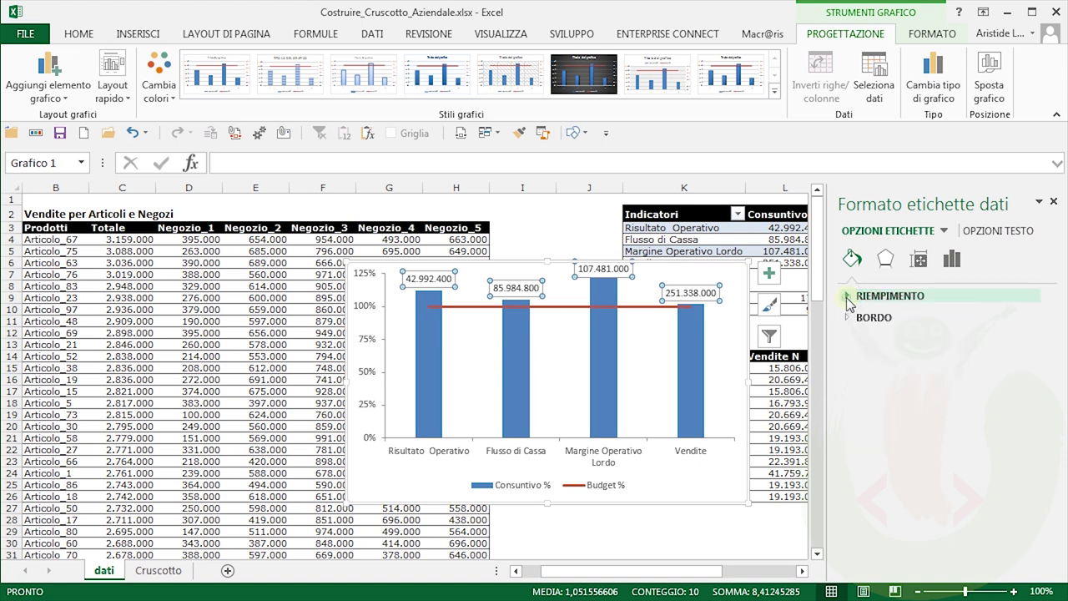
click(999, 235)
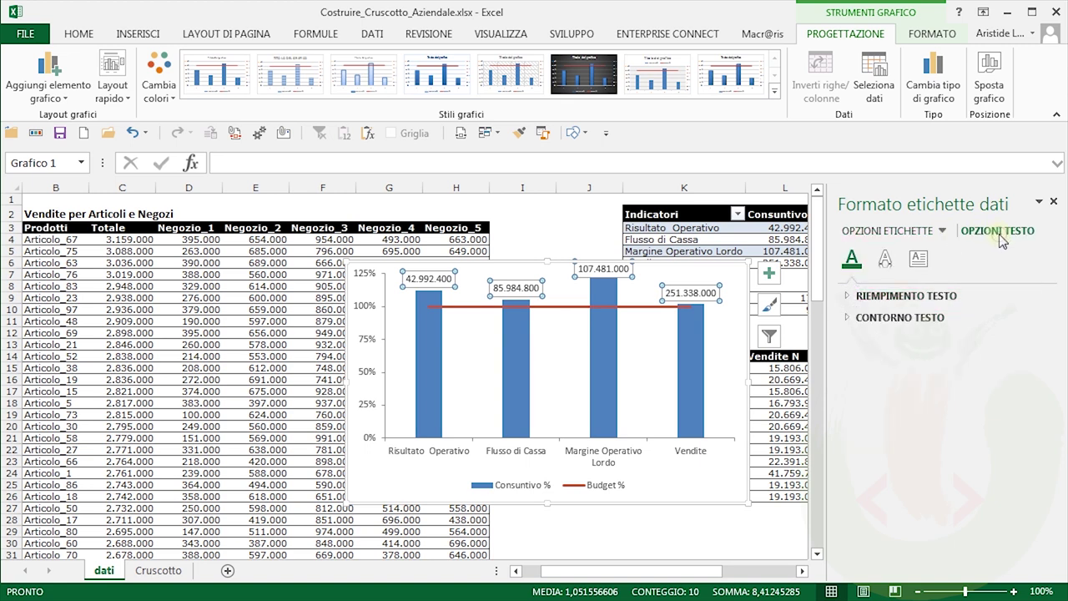
click(848, 297)
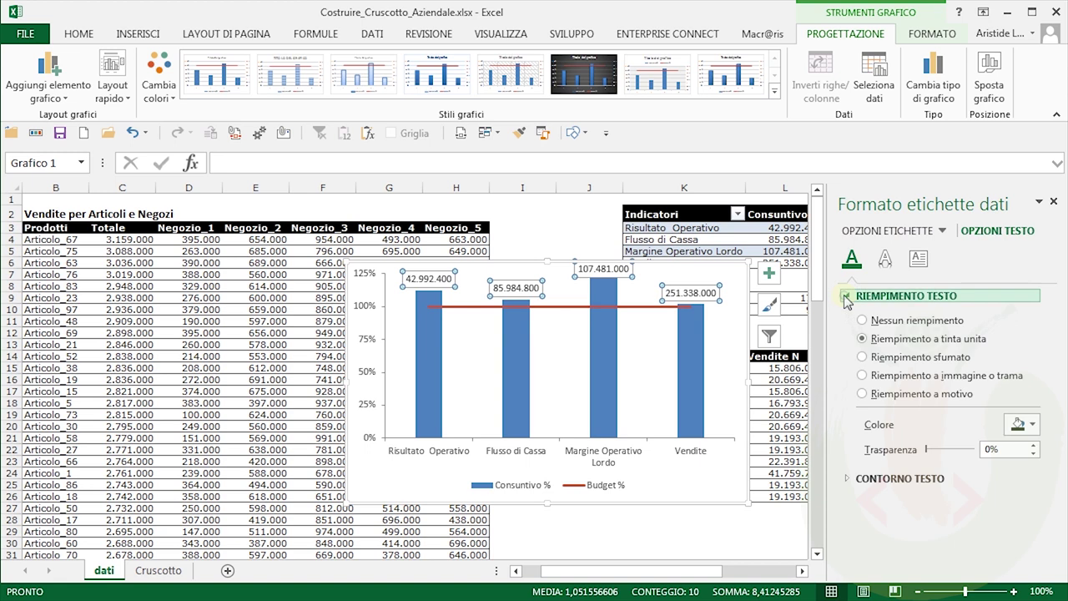
click(1035, 425)
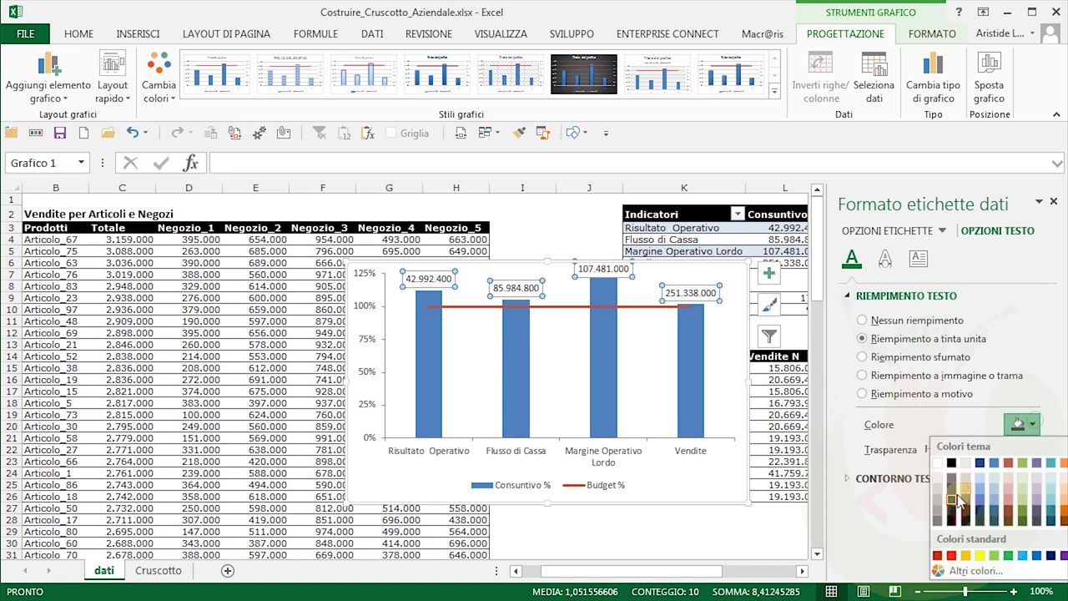
click(937, 522)
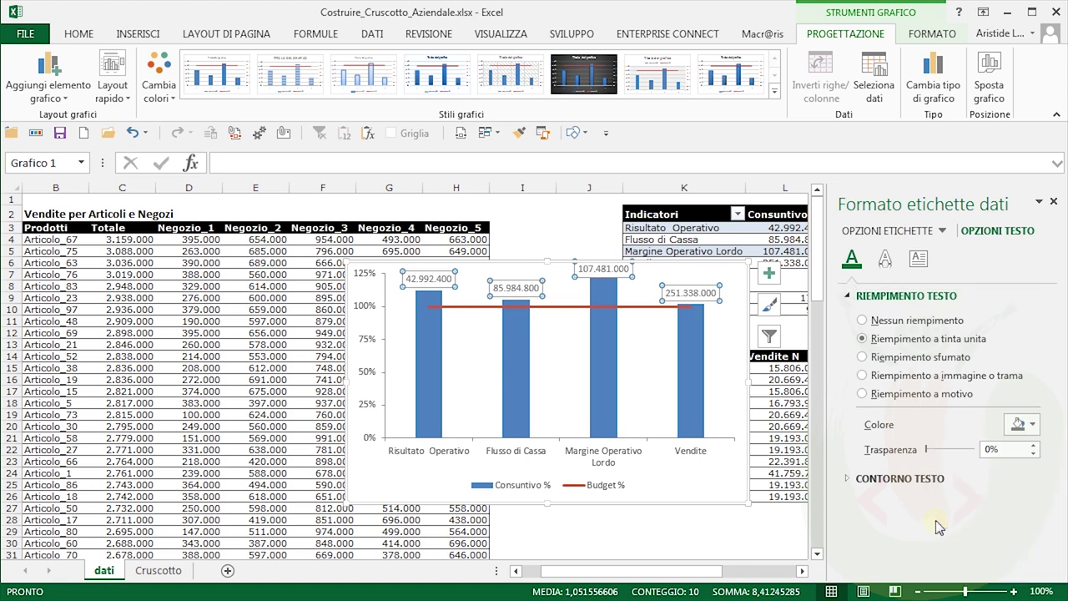
Colour the horizontal axis label text grey
click(691, 459)
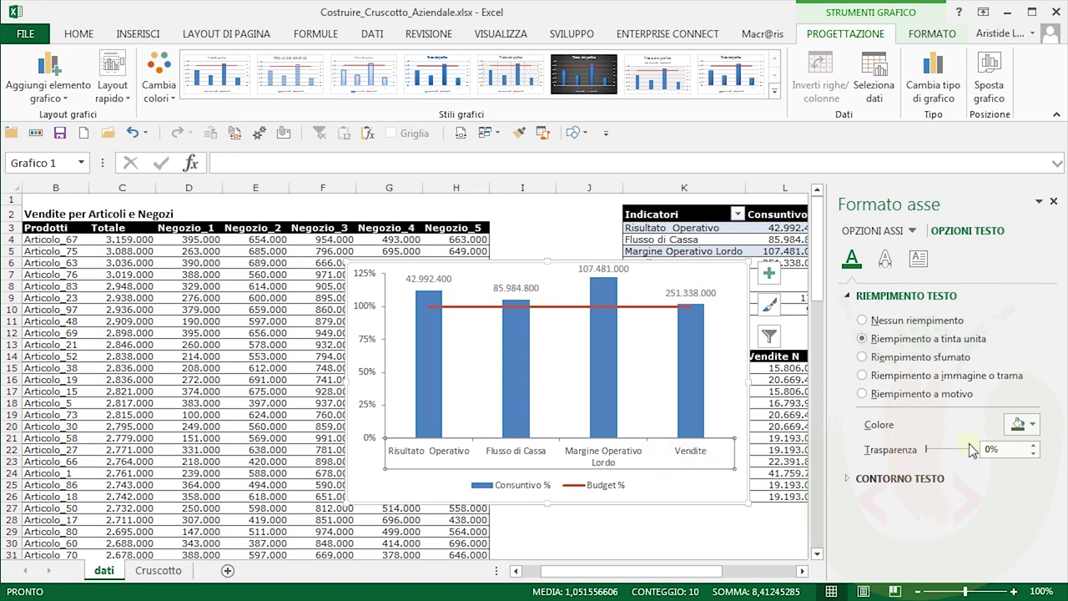
click(1022, 424)
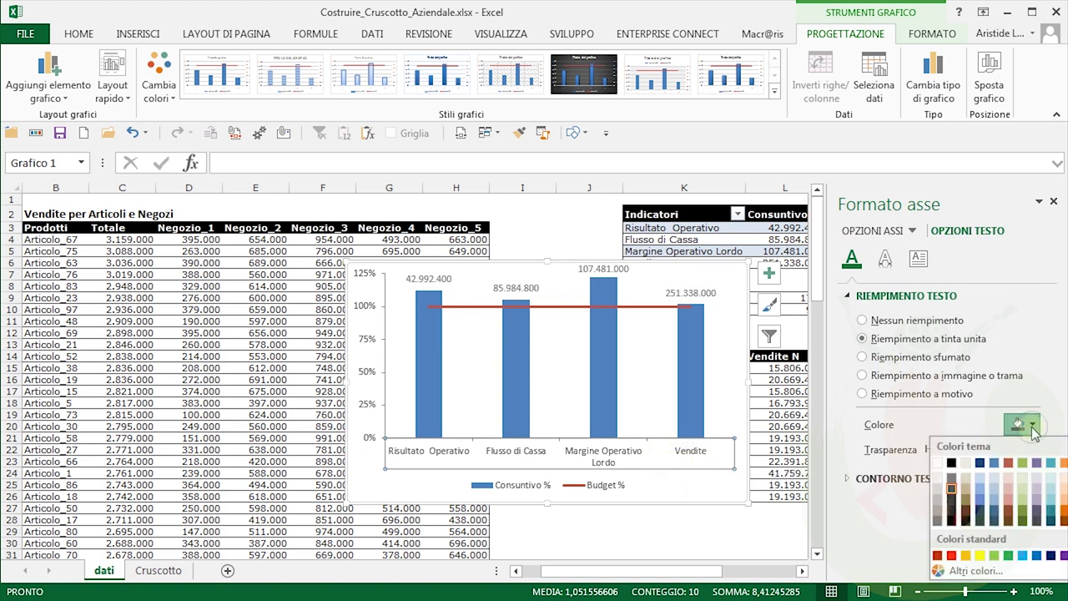
click(936, 519)
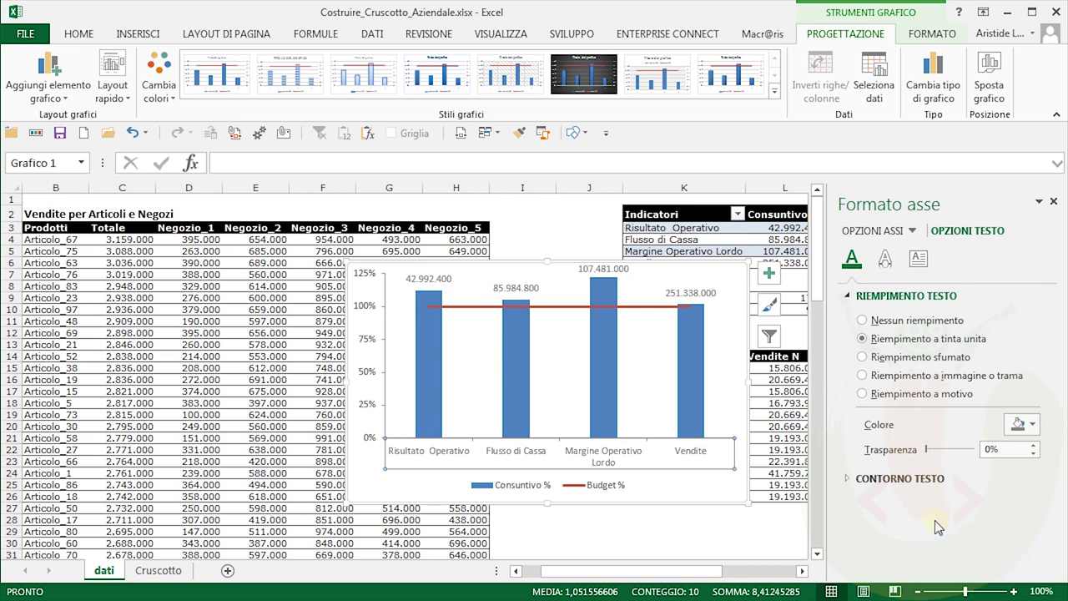
Fill the Consuntivo % columns pink and give them a darker rose solid border
click(600, 355)
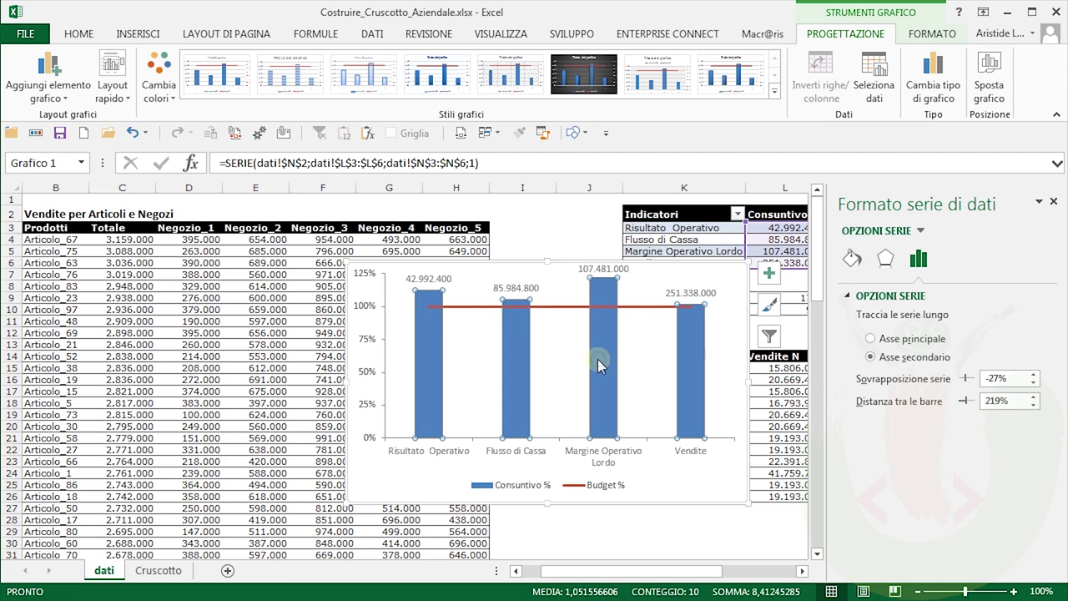
click(852, 259)
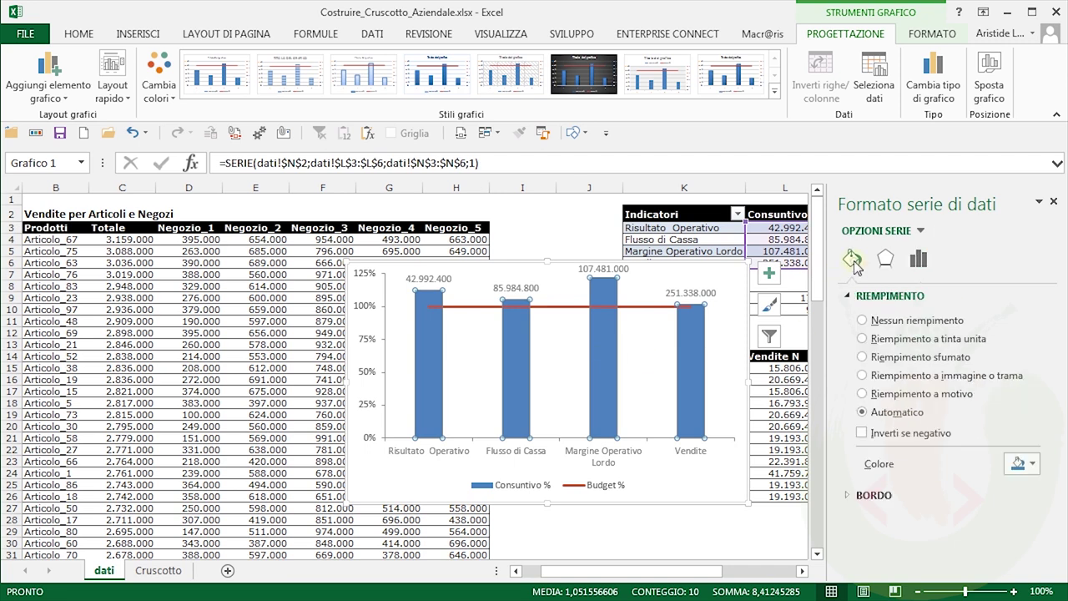
click(1033, 464)
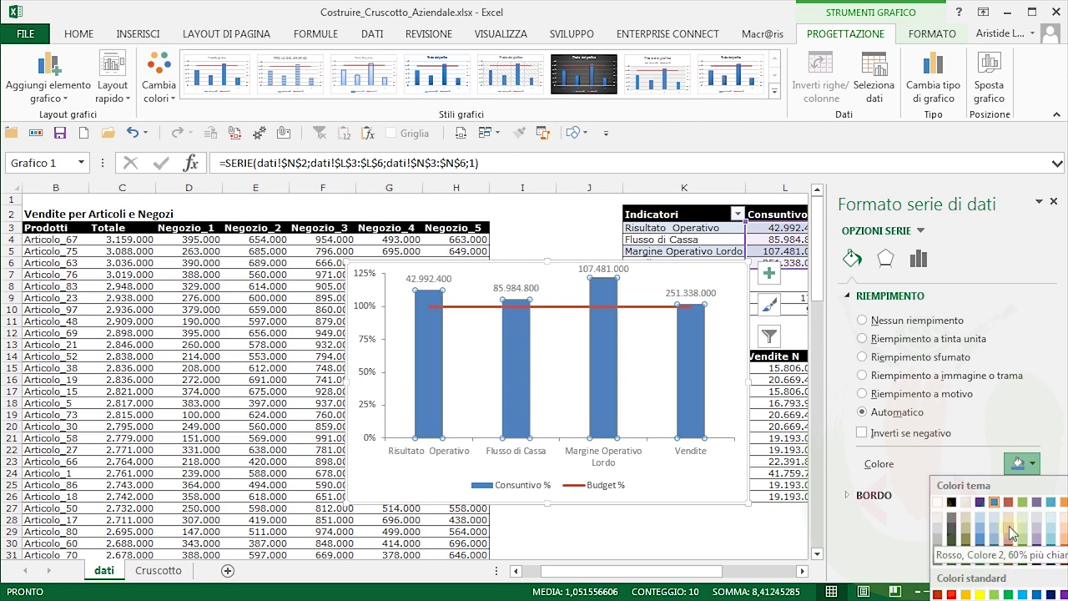
click(1009, 526)
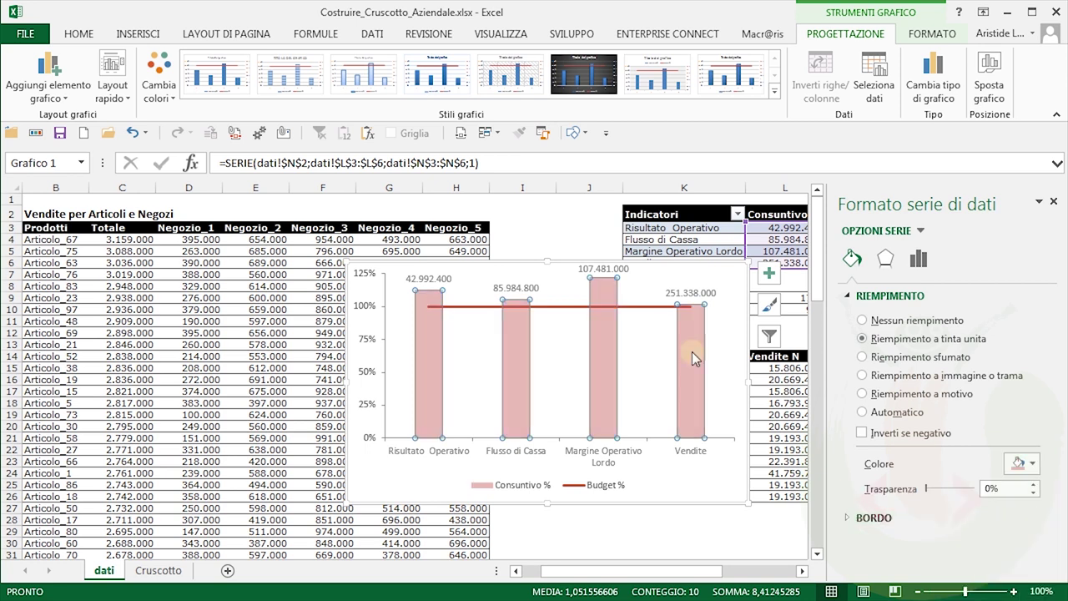
mouse_move(694, 356)
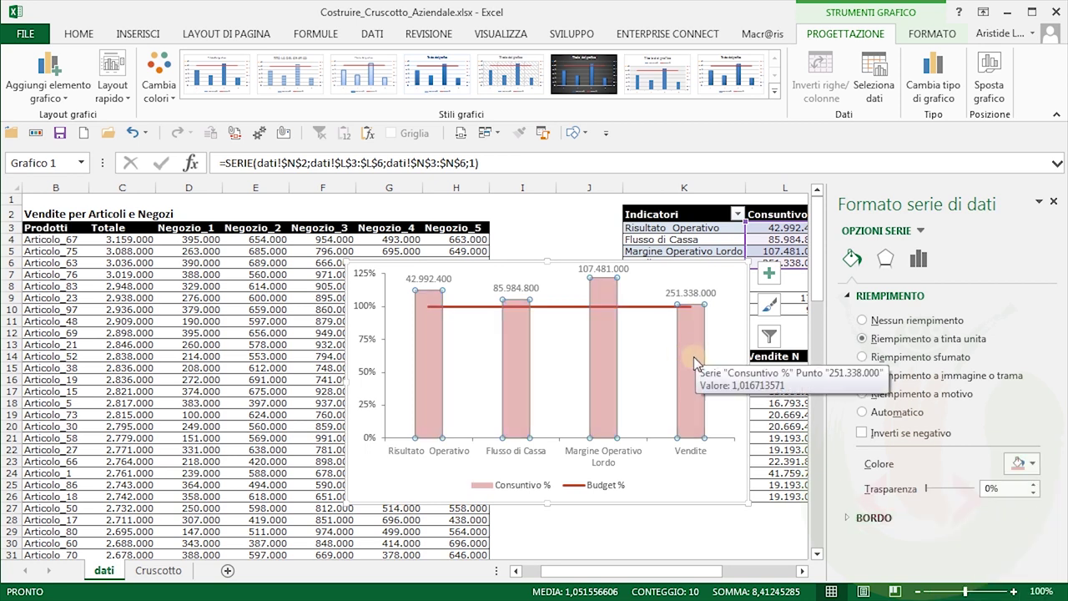
click(859, 296)
click(872, 317)
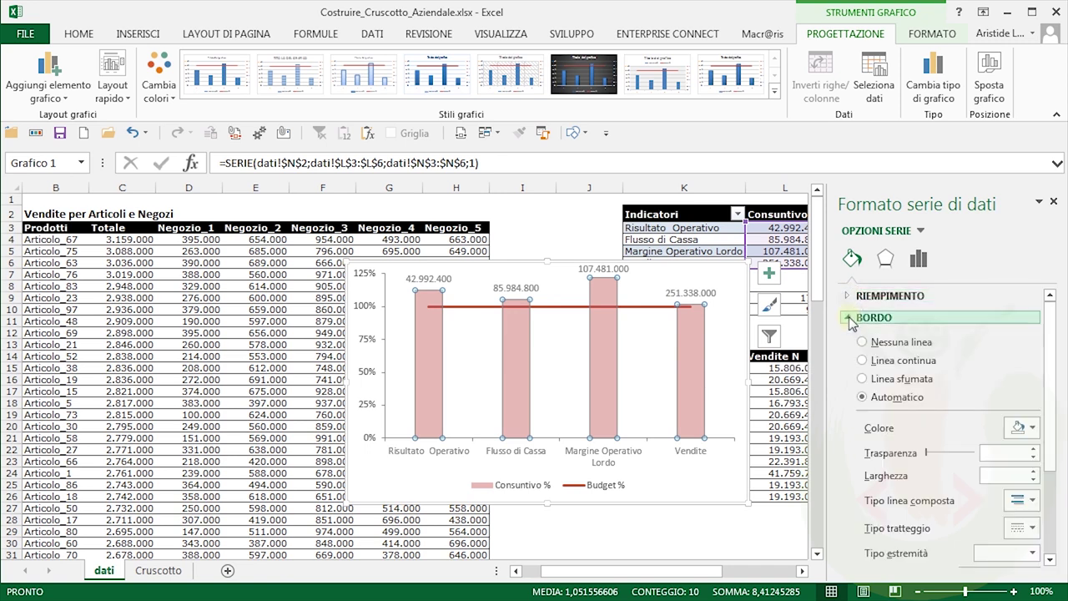
click(1033, 429)
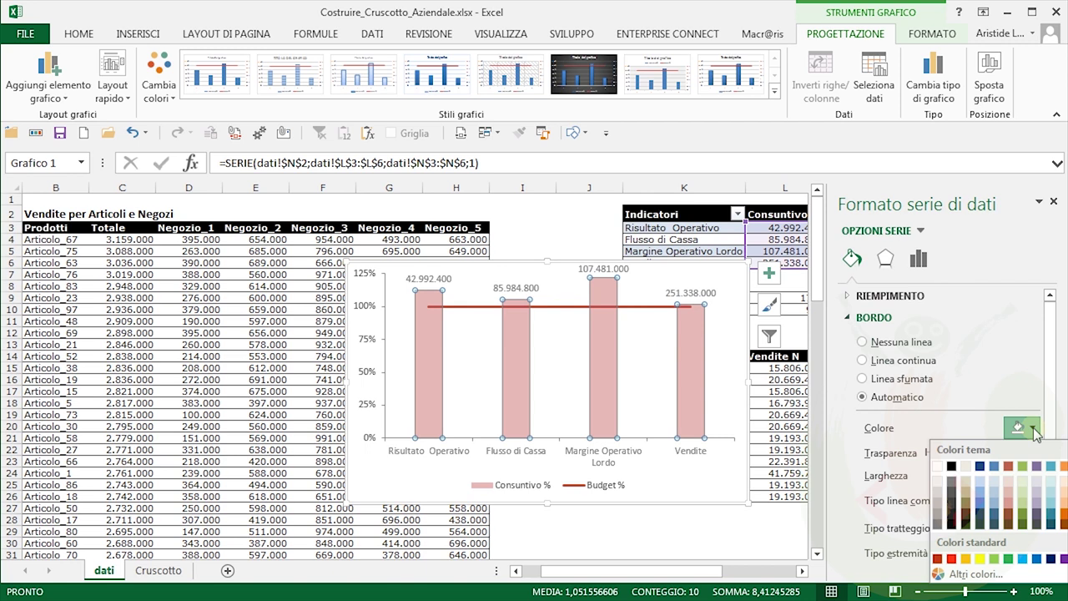
click(1009, 519)
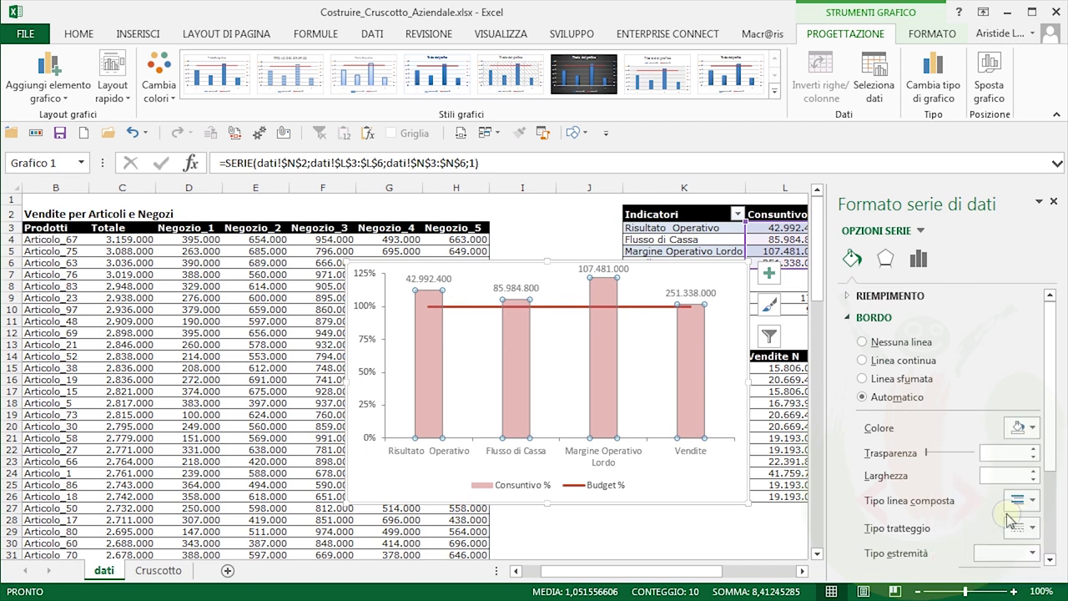
Change the Budget % line colour from red to dark blue
click(656, 306)
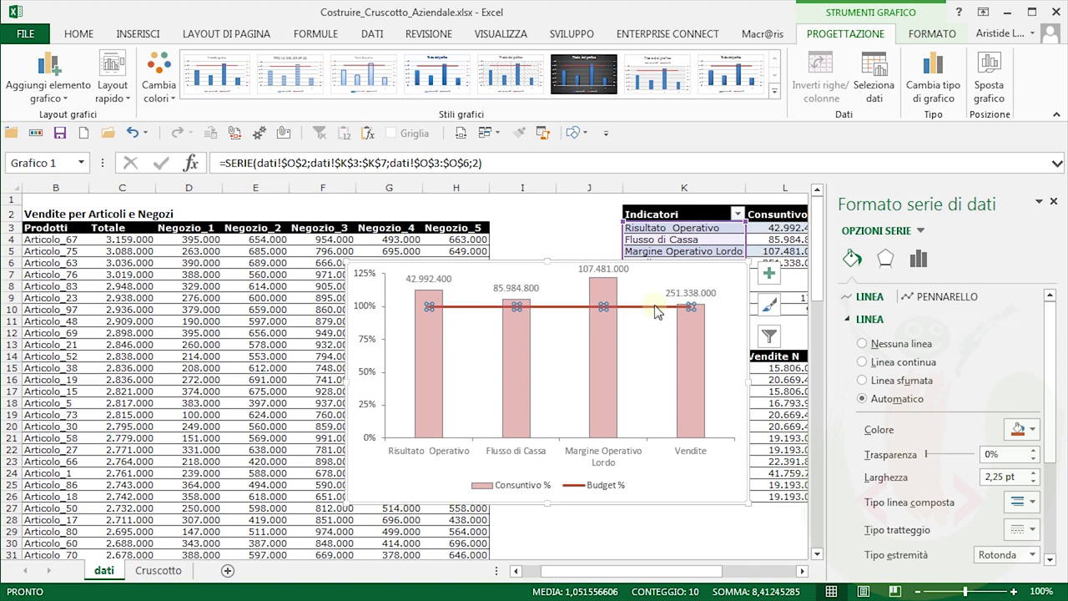
click(1033, 430)
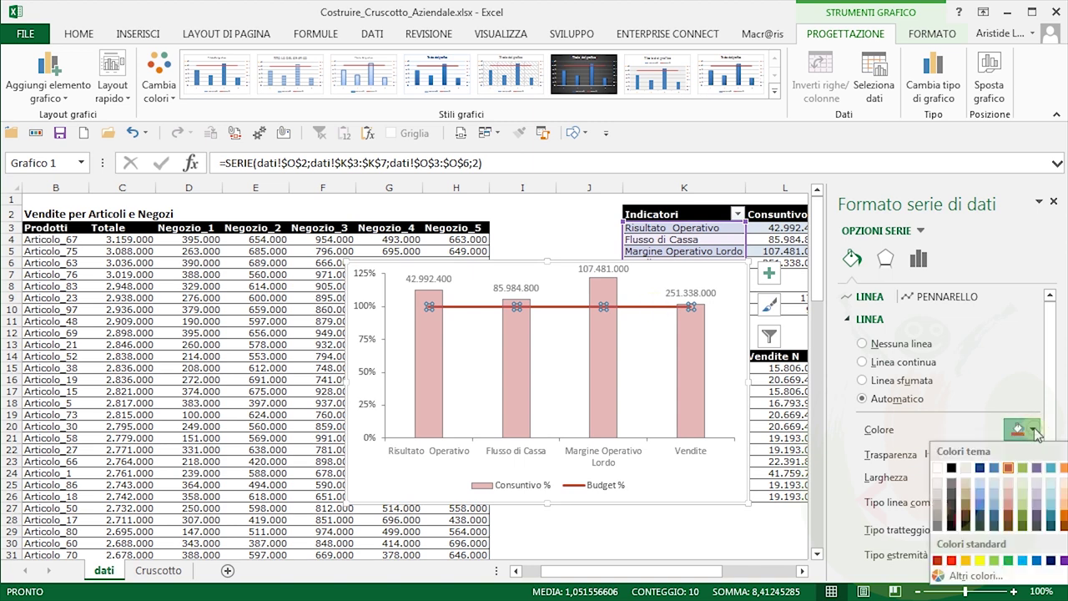
click(979, 468)
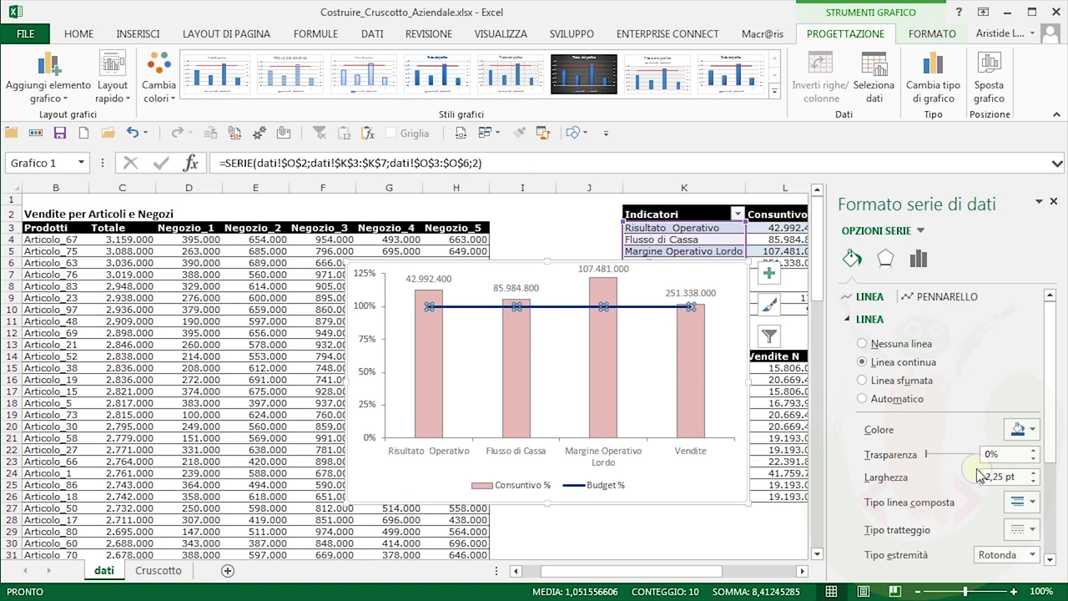
click(437, 452)
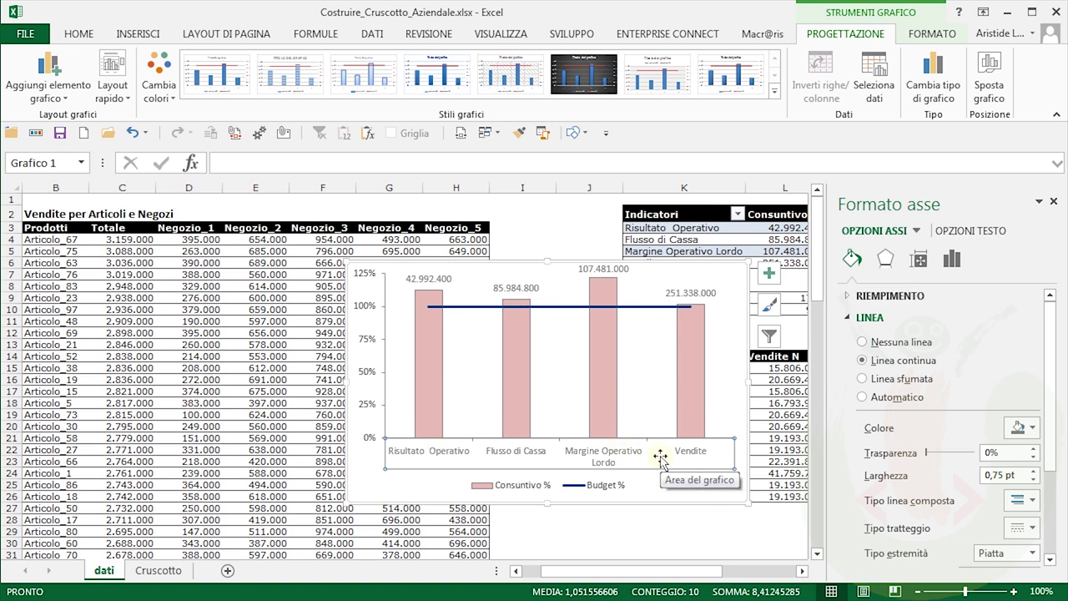
click(692, 228)
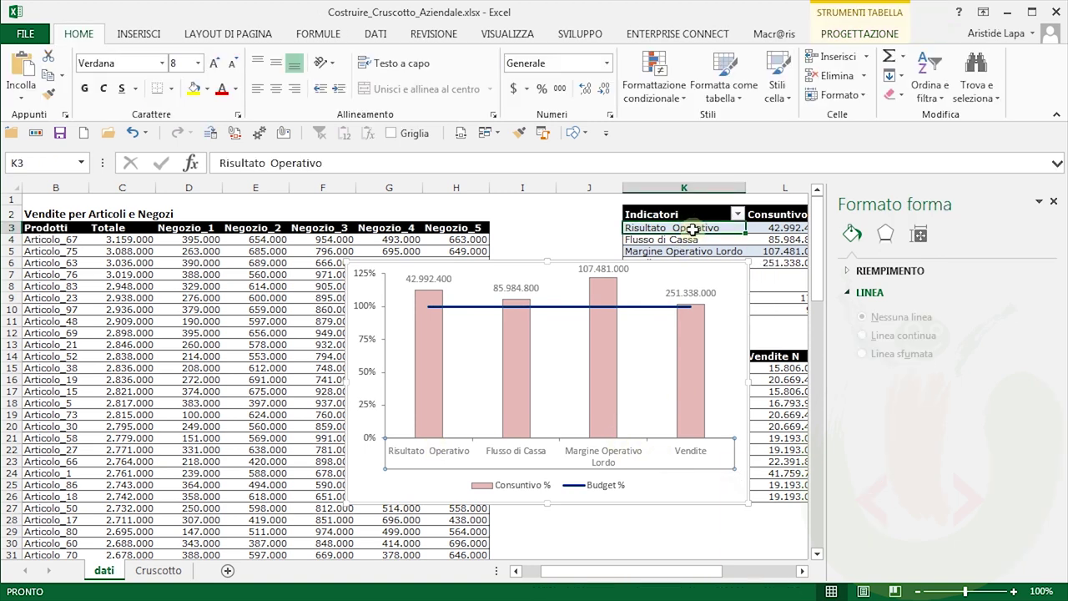
Rename Risultato Operativo, Flusso di Cassa and the third indicator in K3:K5 to R.O., F. Cassa and MOL
drag(692, 228, 691, 264)
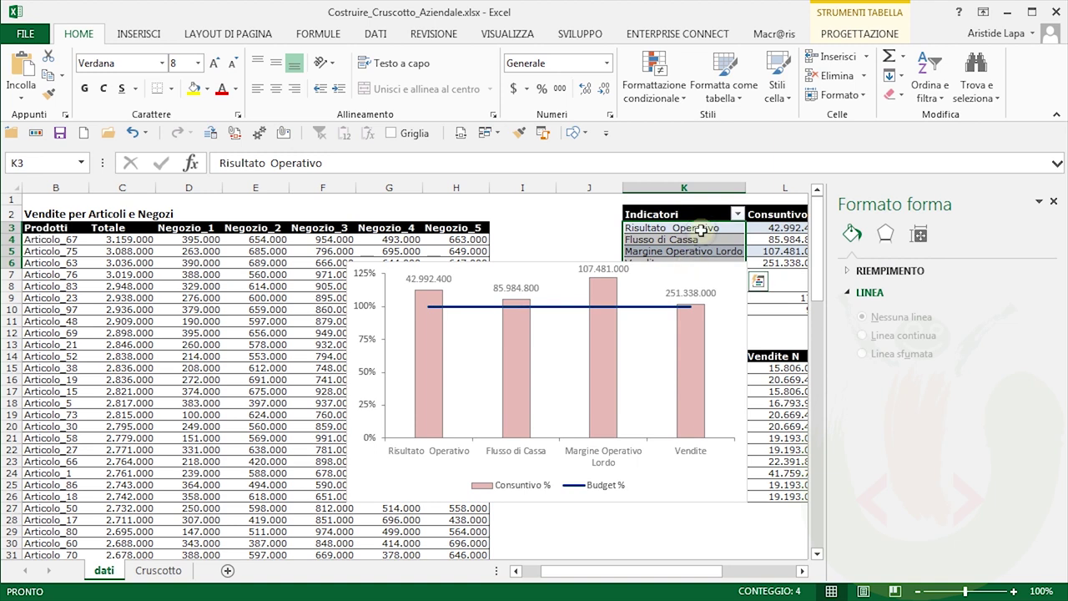
click(701, 228)
text(R.O.)
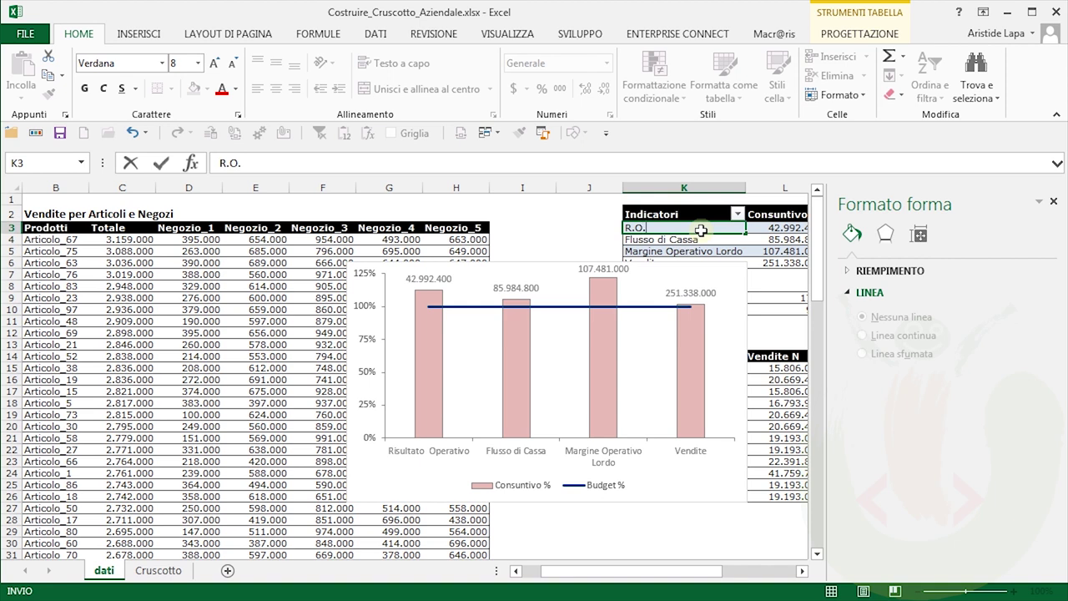
key(Return)
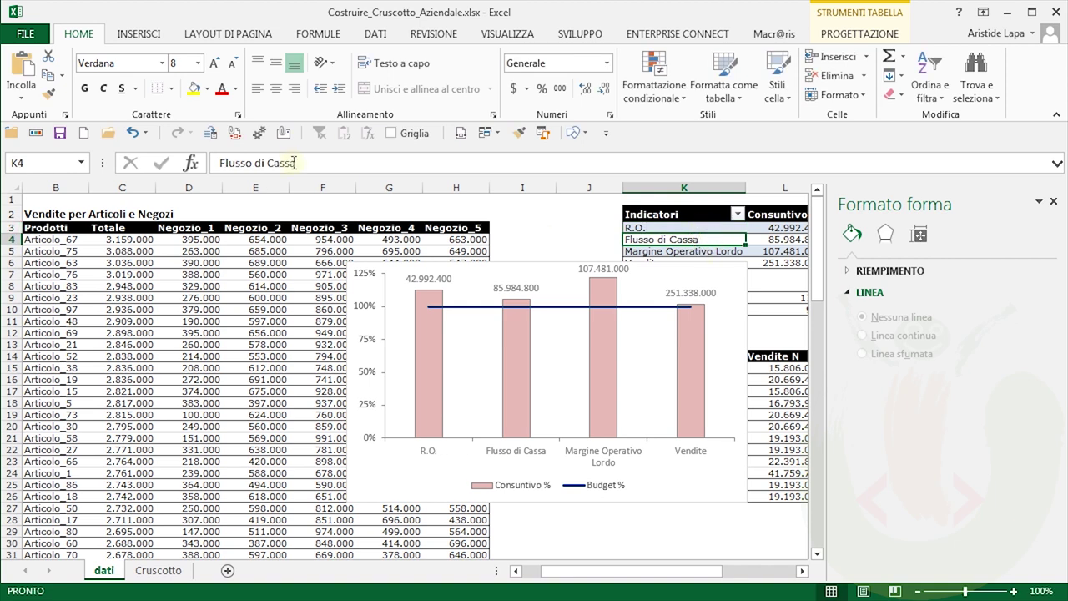
click(265, 163)
key(BackSpace)
key(BackSpace)
key(BackSpace)
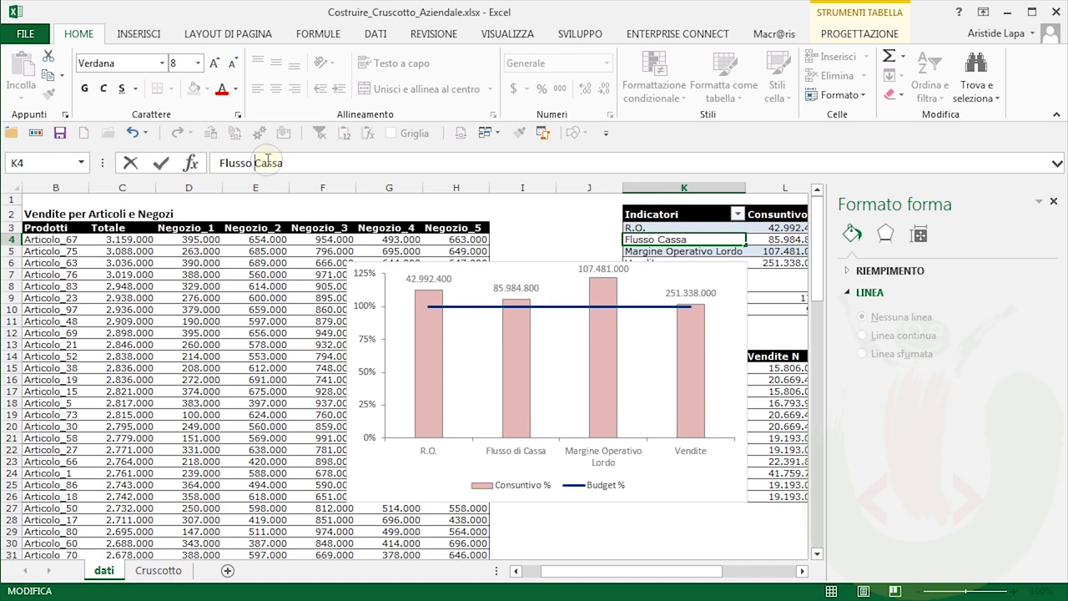
key(BackSpace)
key(BackSpace)
key(BackSpace)
key(BackSpace)
key(BackSpace)
text(.)
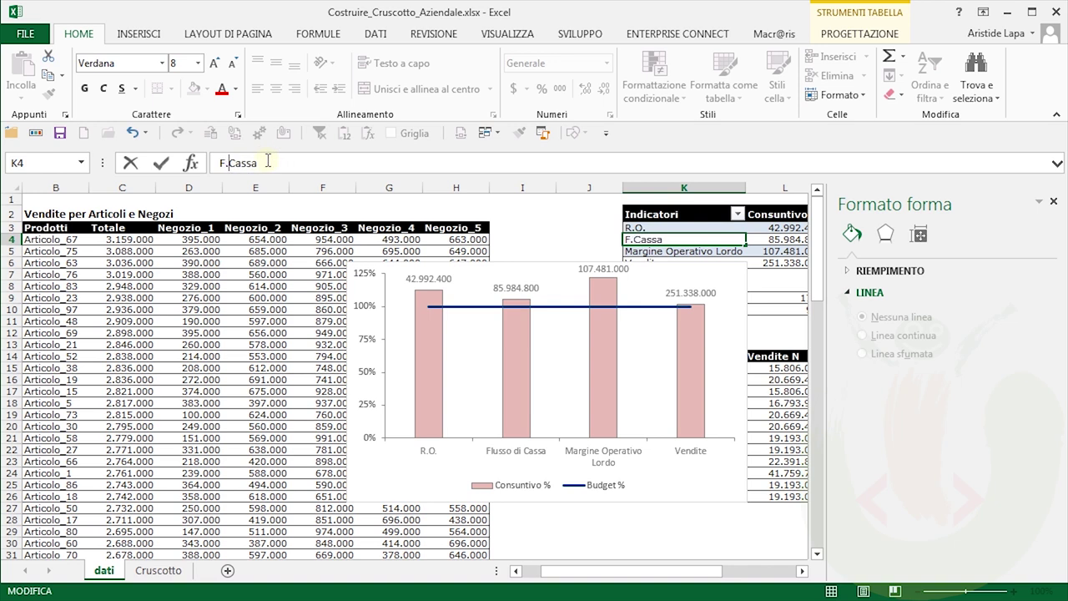
key(Return)
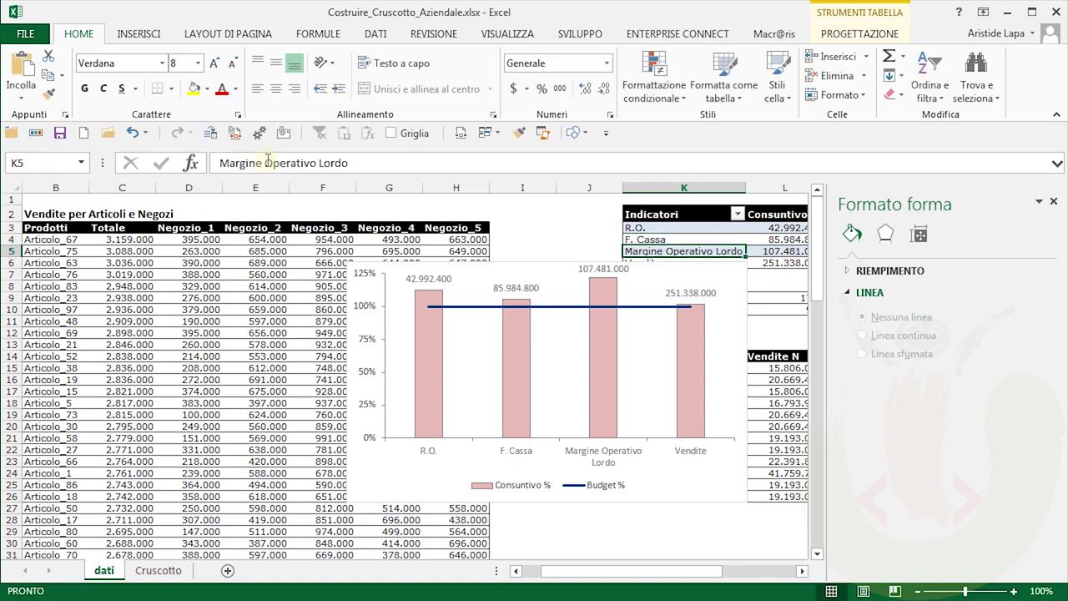
text(MOL)
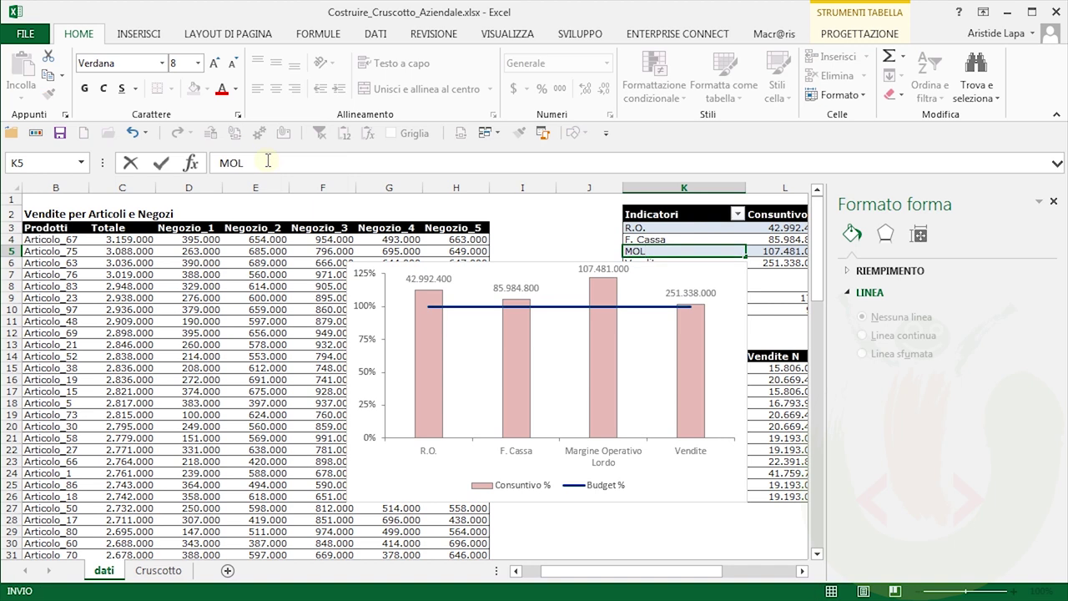
key(Return)
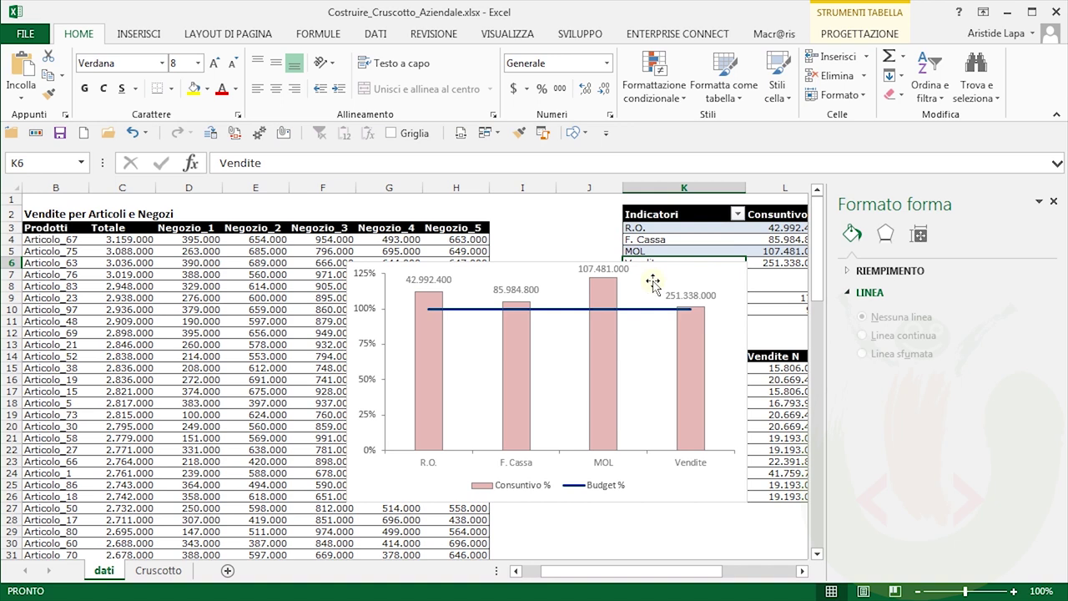
Close the Formato etichette dati pane and move the chart down-left, clear of the Indicatori table
click(520, 291)
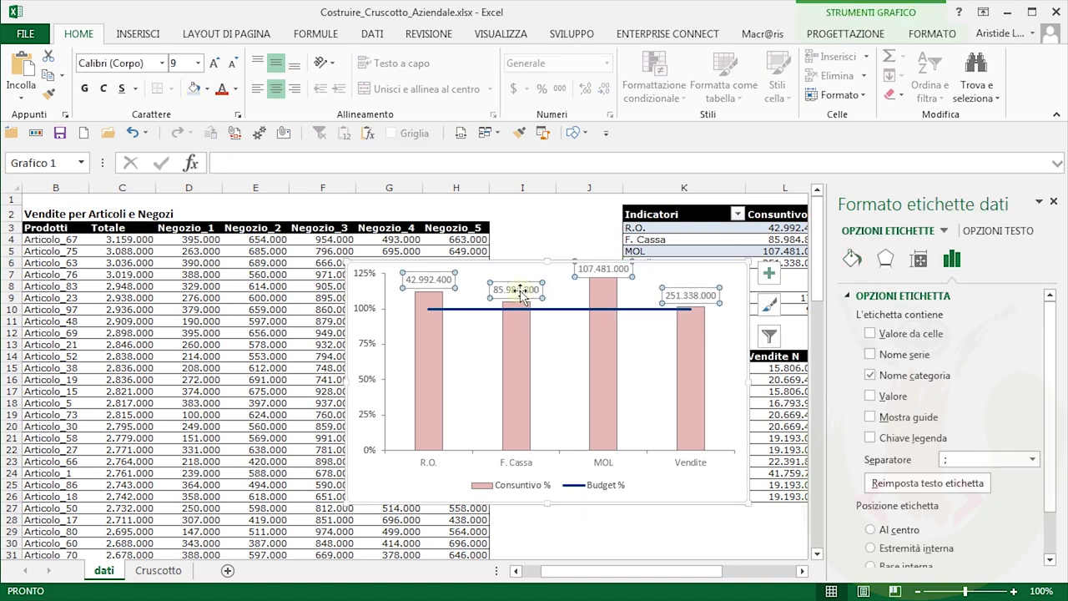
click(1054, 203)
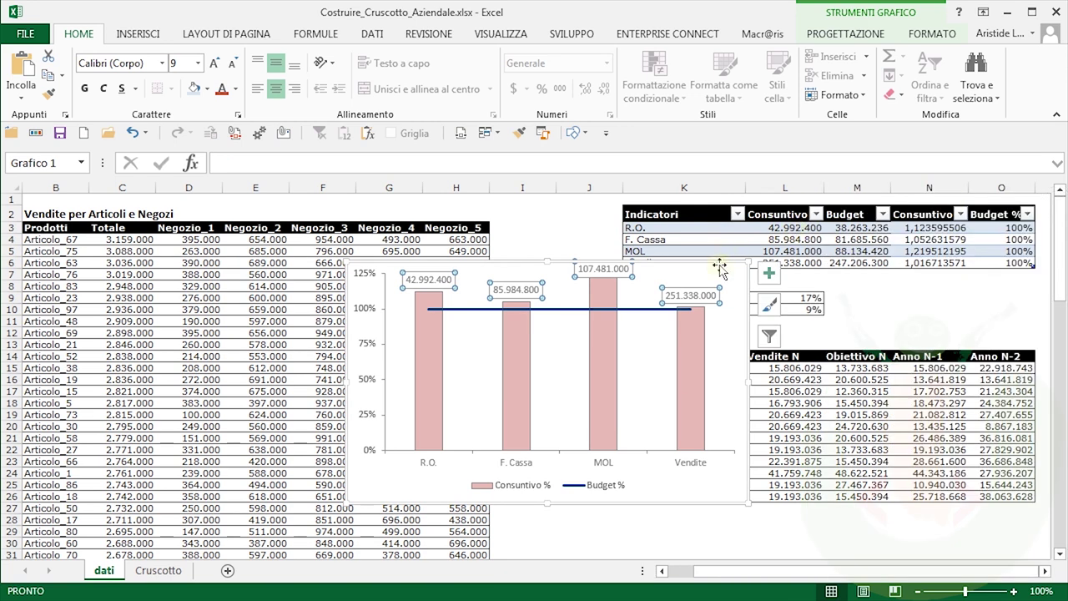
drag(726, 274, 691, 319)
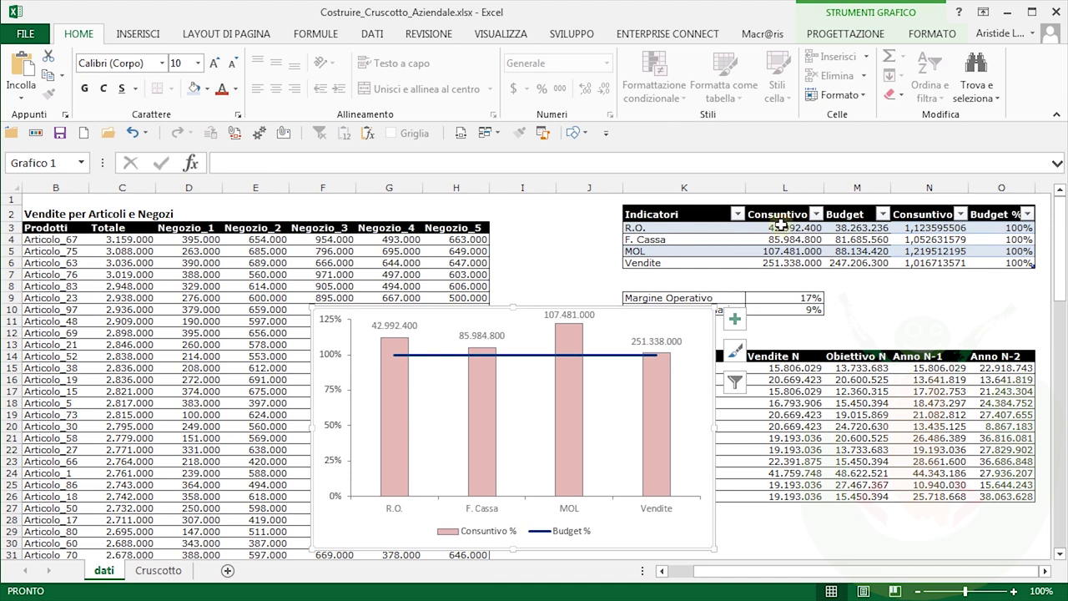
click(780, 227)
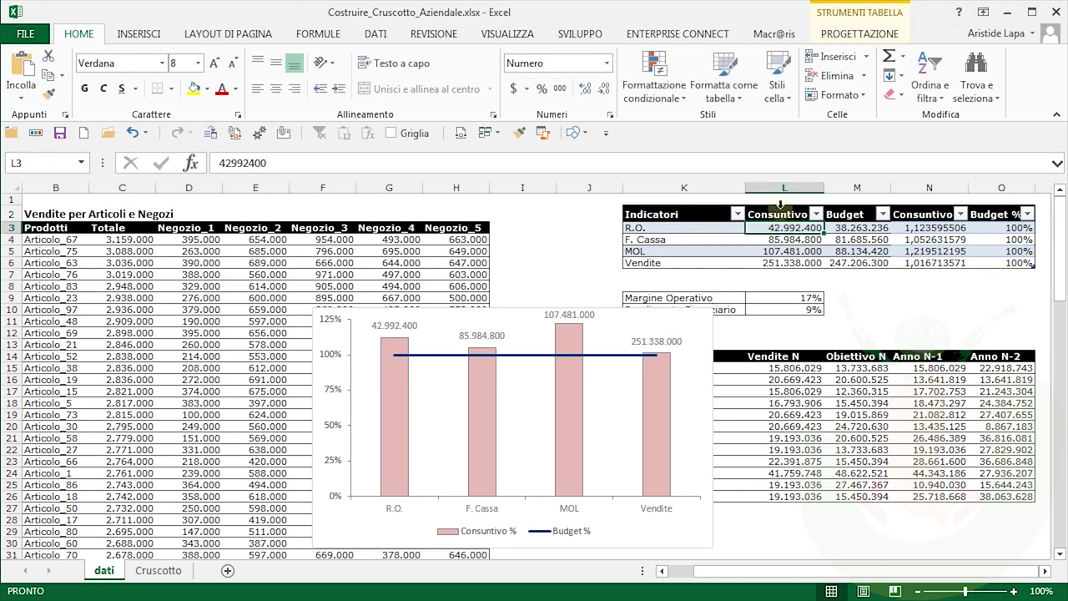
click(780, 205)
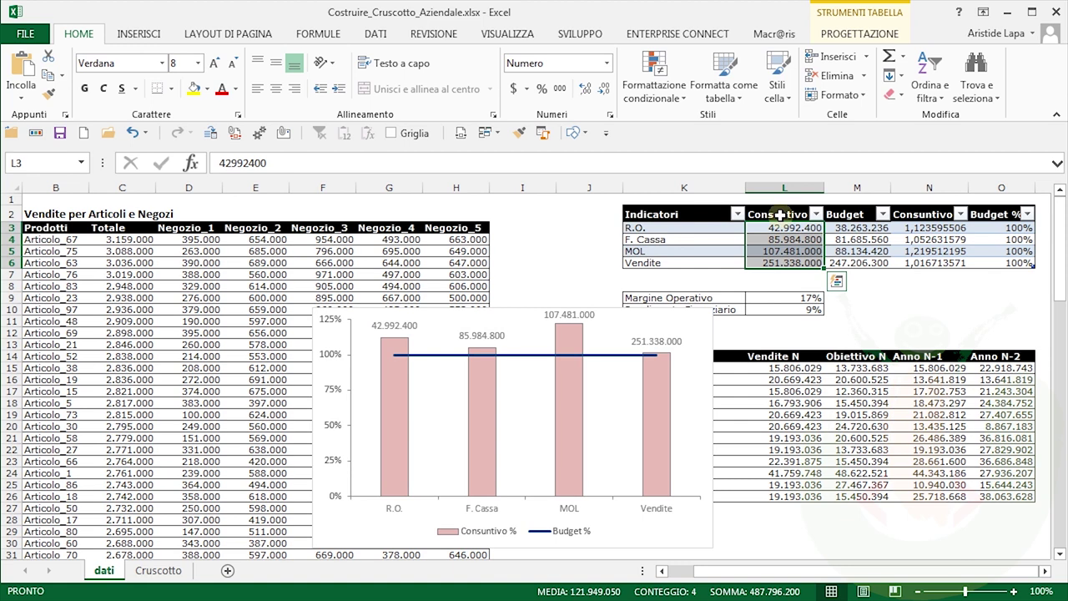
Give L3:M6 the custom format #.## so Consuntivo and Budget display in thousands
key(shift+Right)
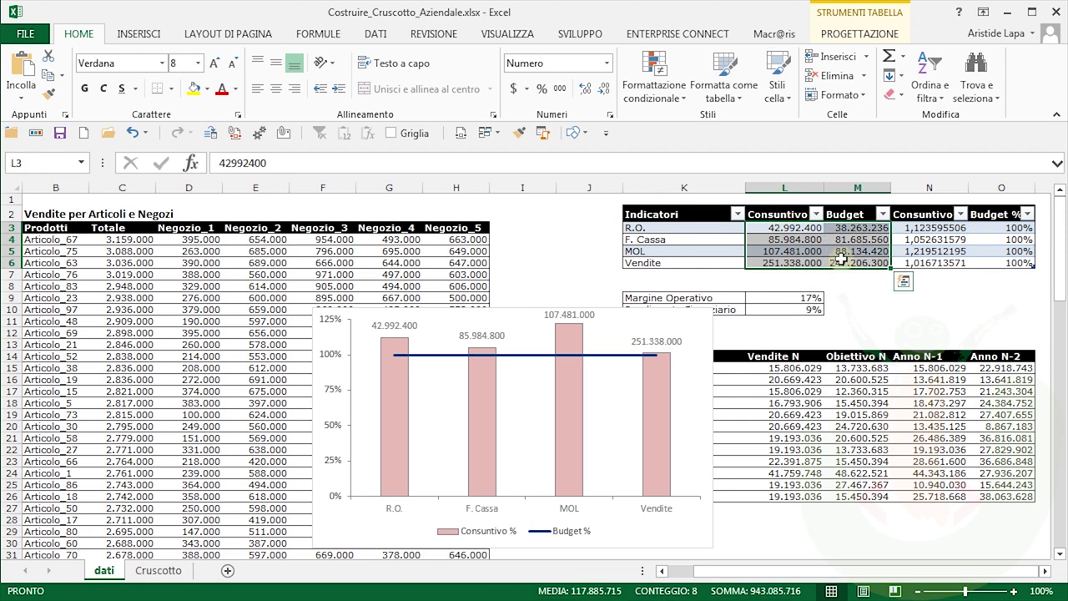
key(ctrl+1)
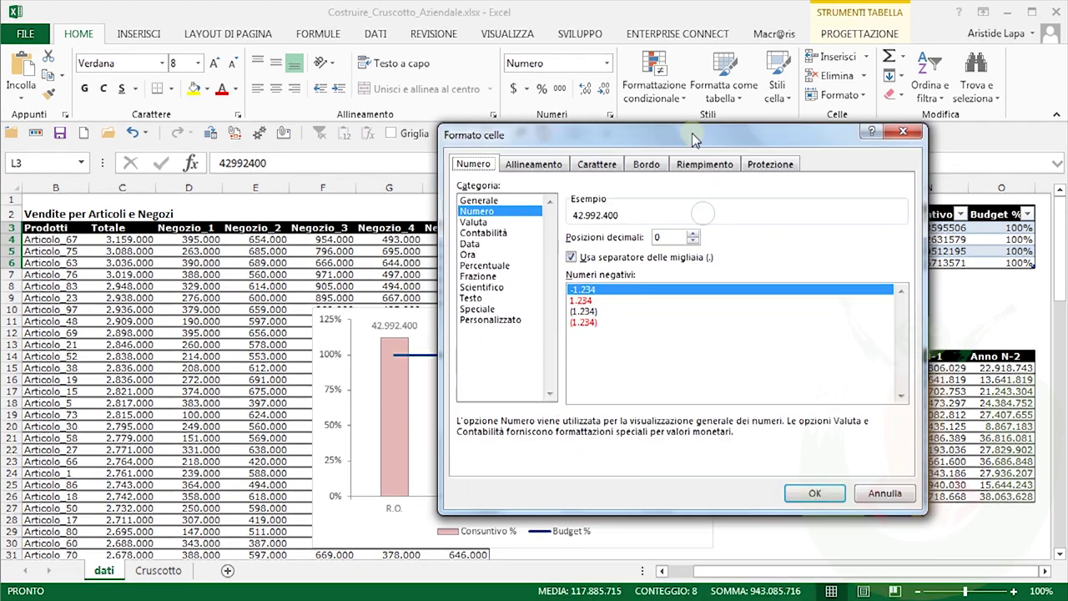
drag(691, 138, 692, 131)
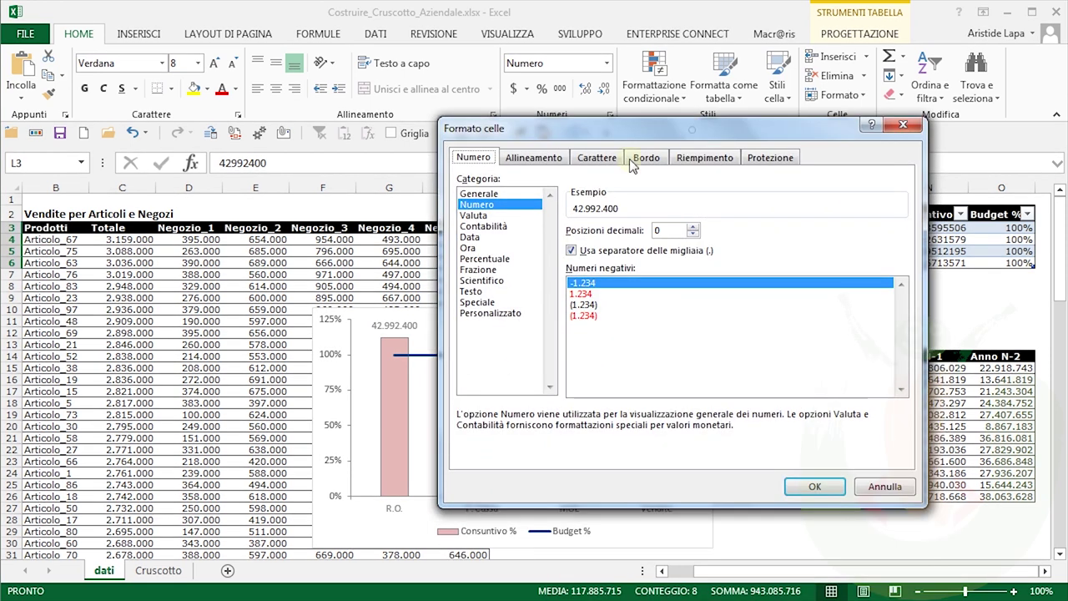
click(509, 315)
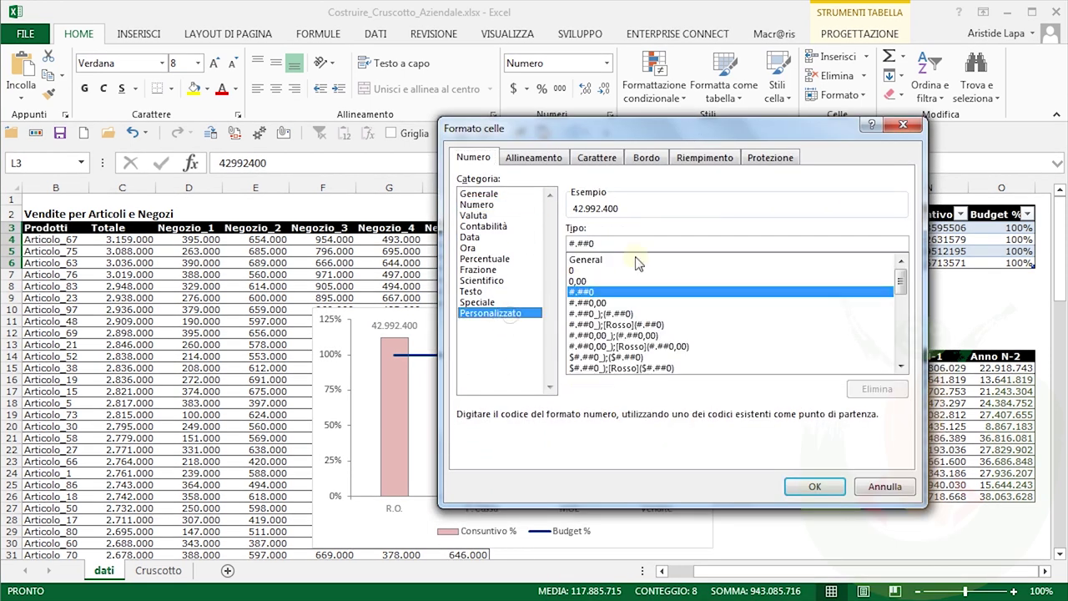
click(612, 245)
key(BackSpace)
text(.)
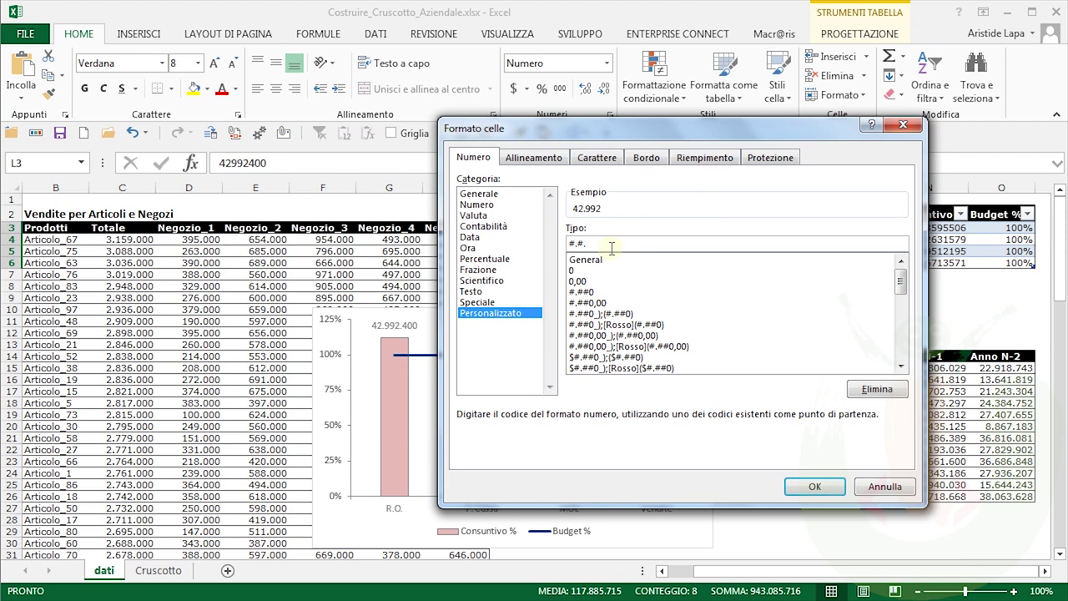
click(808, 489)
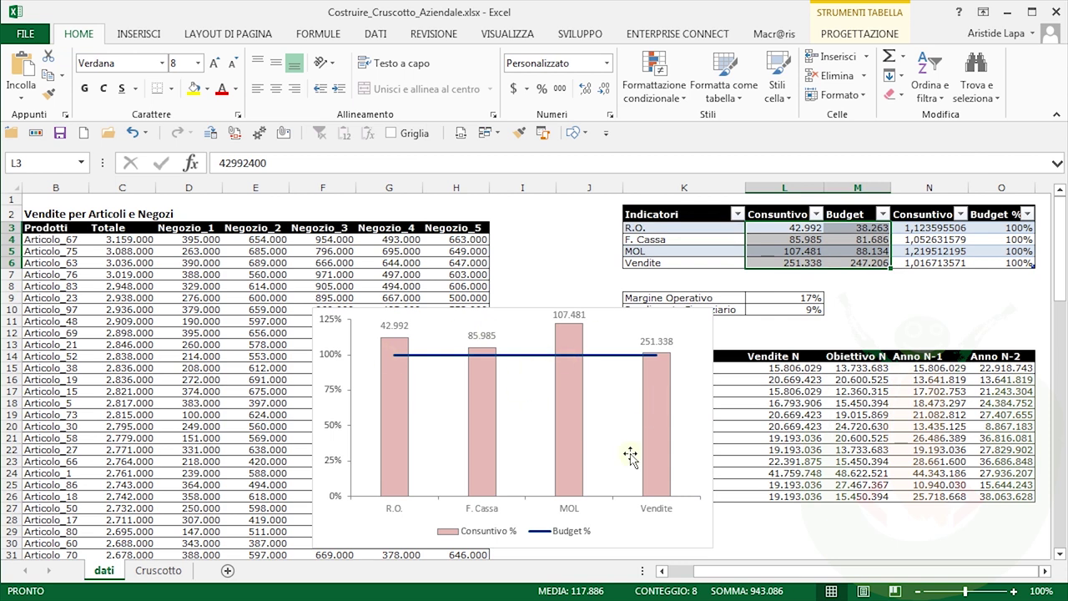
Colour the chart's category axis labels dark red through the axis text fill settings
click(484, 511)
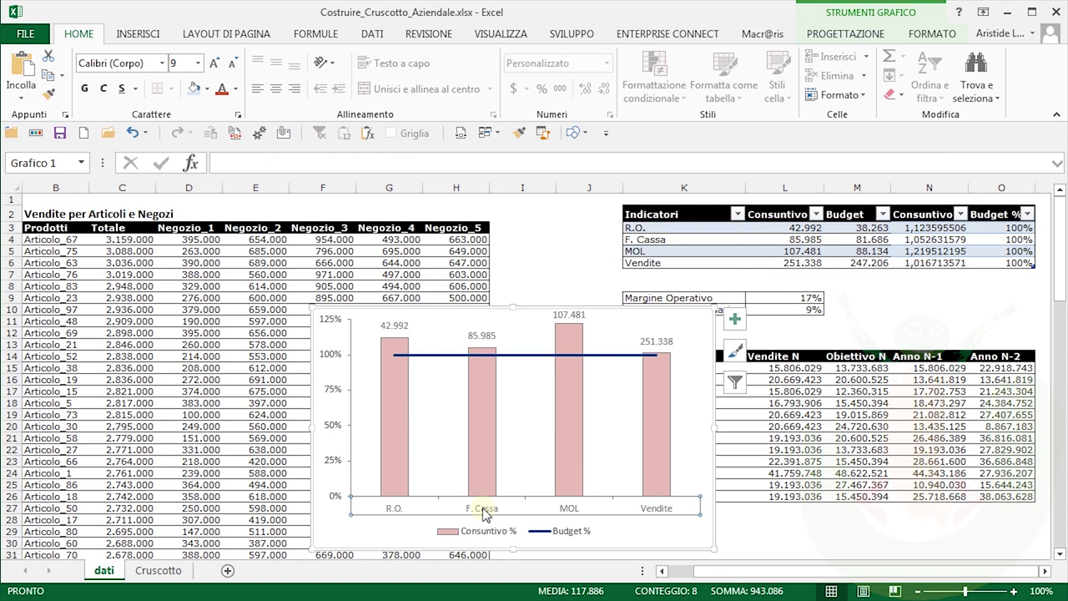
double_click(496, 513)
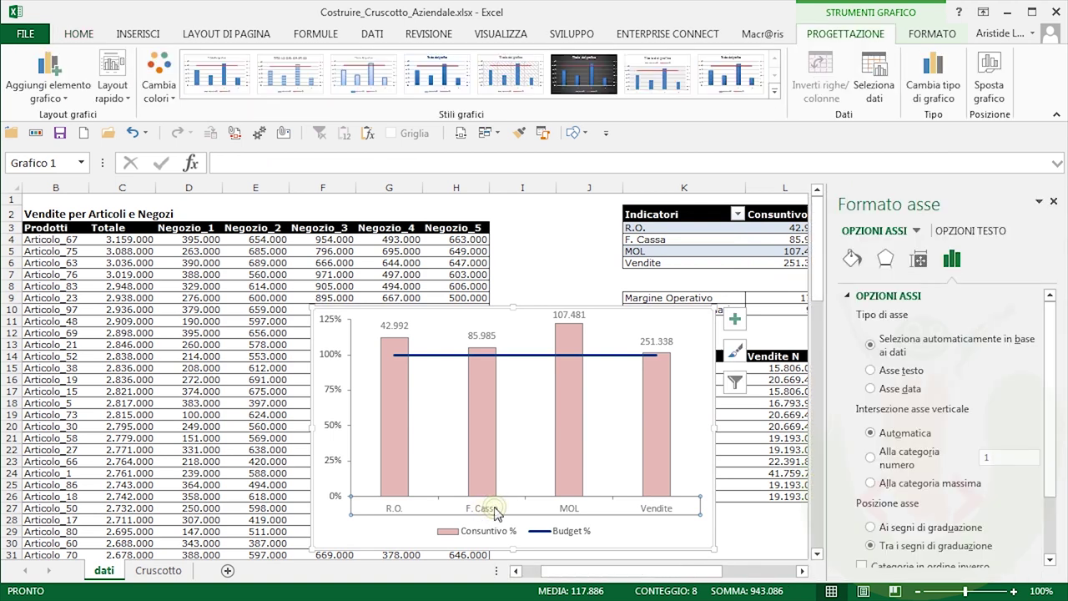
click(853, 261)
click(975, 236)
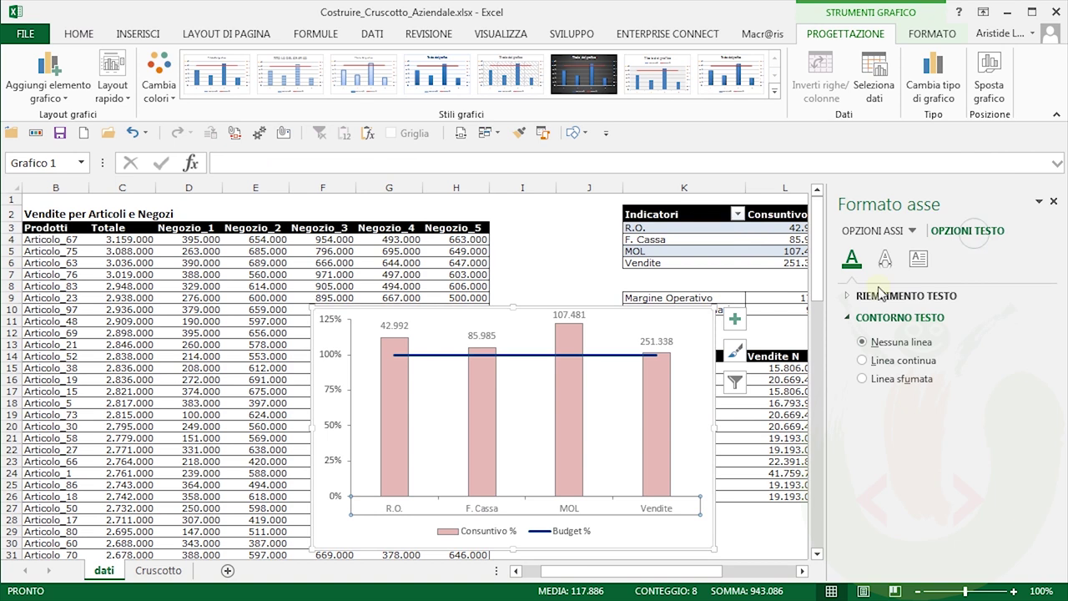
click(847, 297)
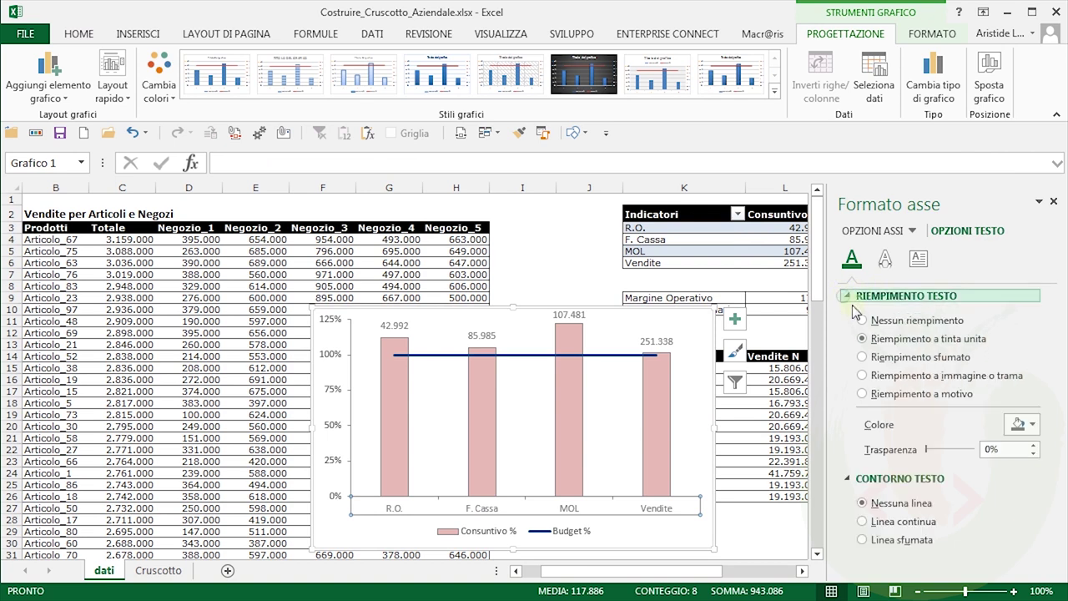
click(1035, 427)
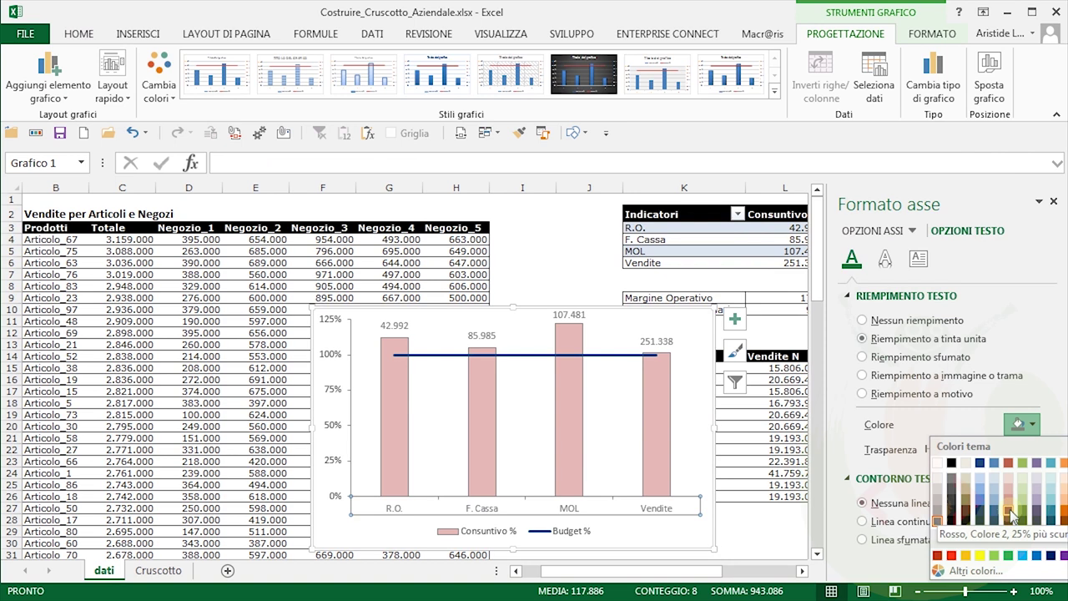
click(937, 556)
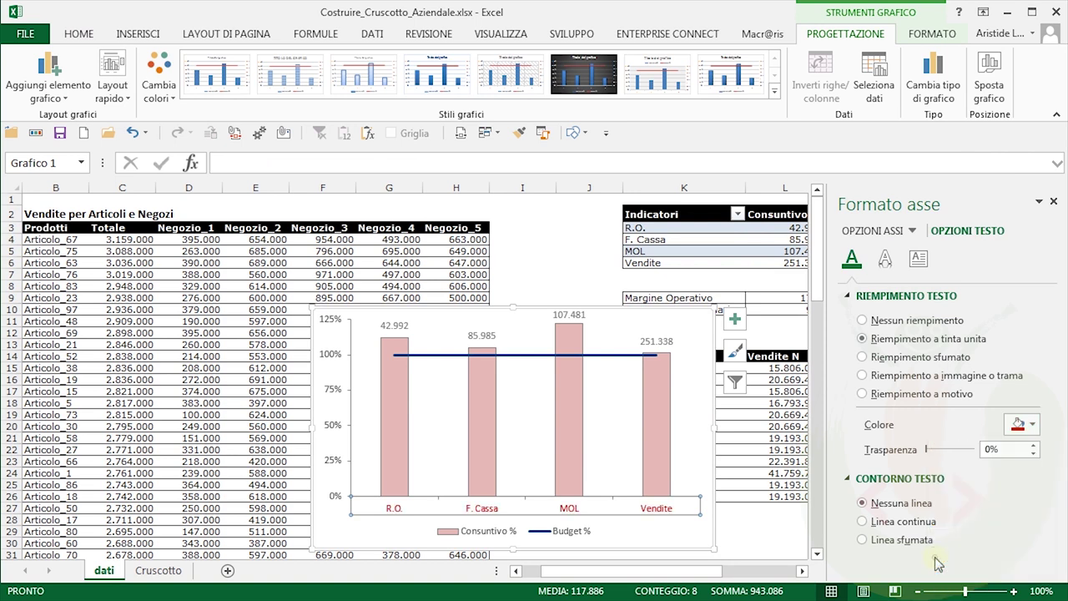
Make the R.O., F. Cassa, MOL and Vendite axis labels bold
click(81, 36)
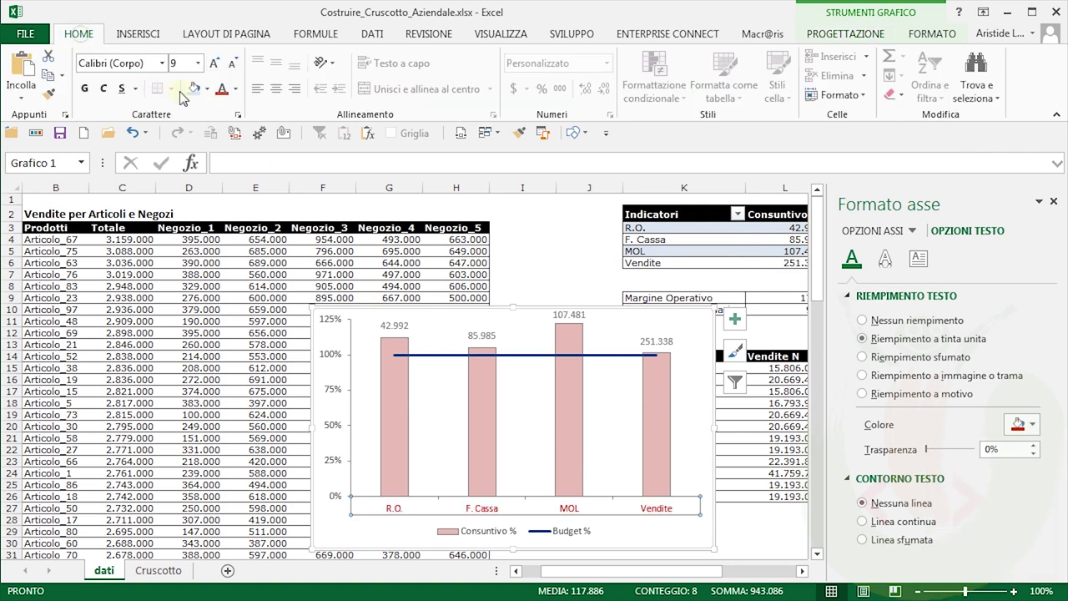
click(84, 90)
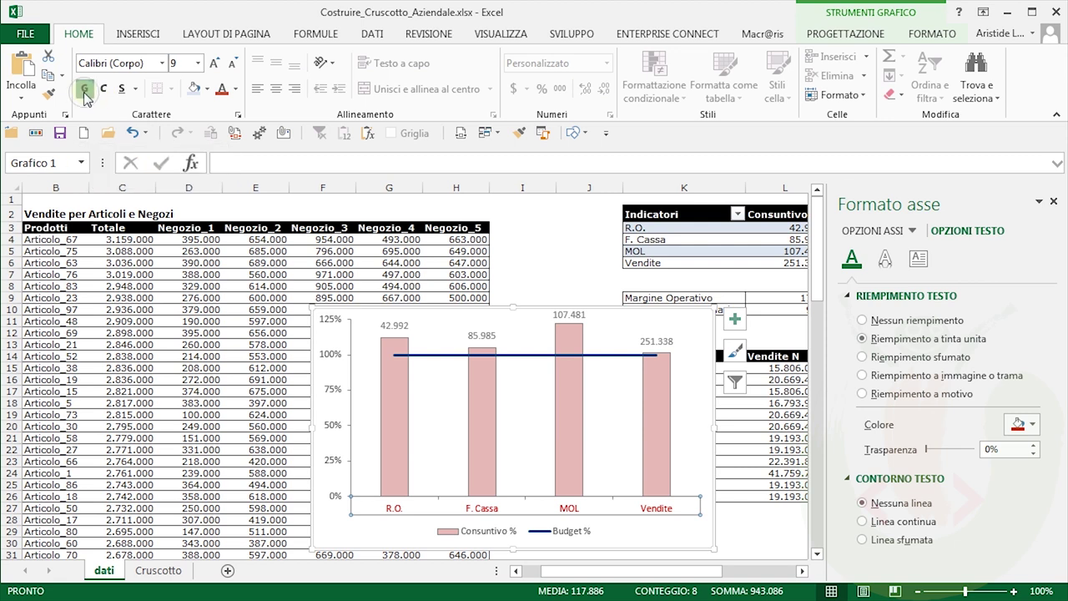
click(525, 411)
click(707, 338)
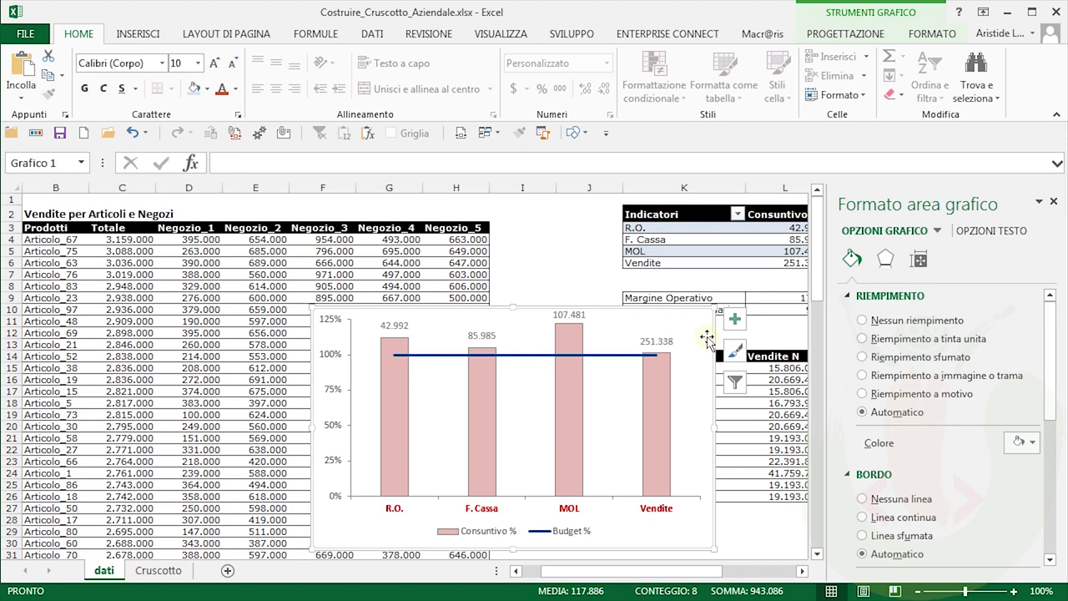
click(872, 19)
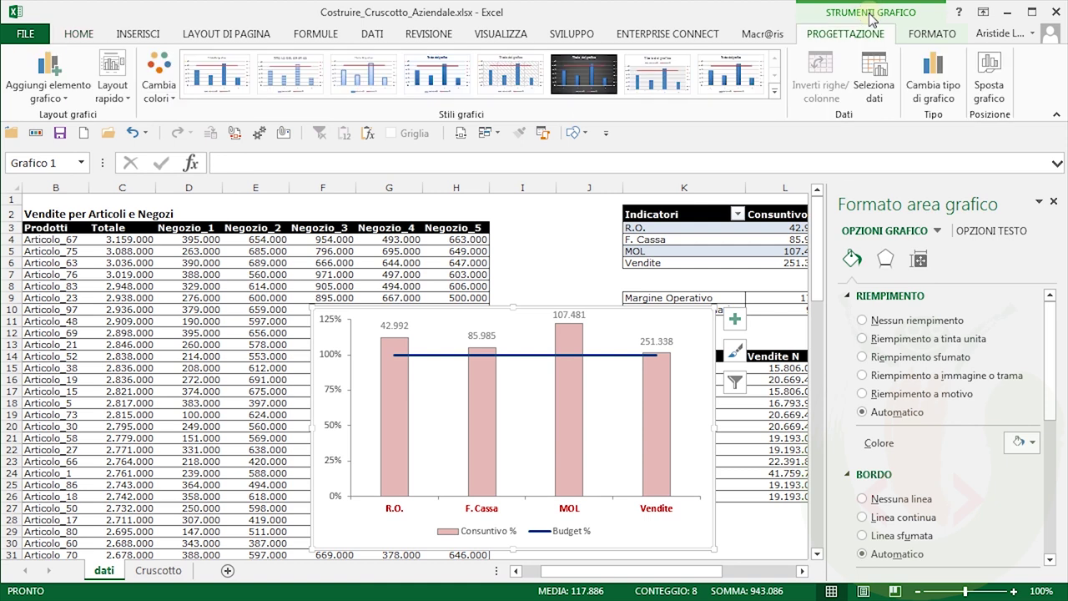
click(989, 80)
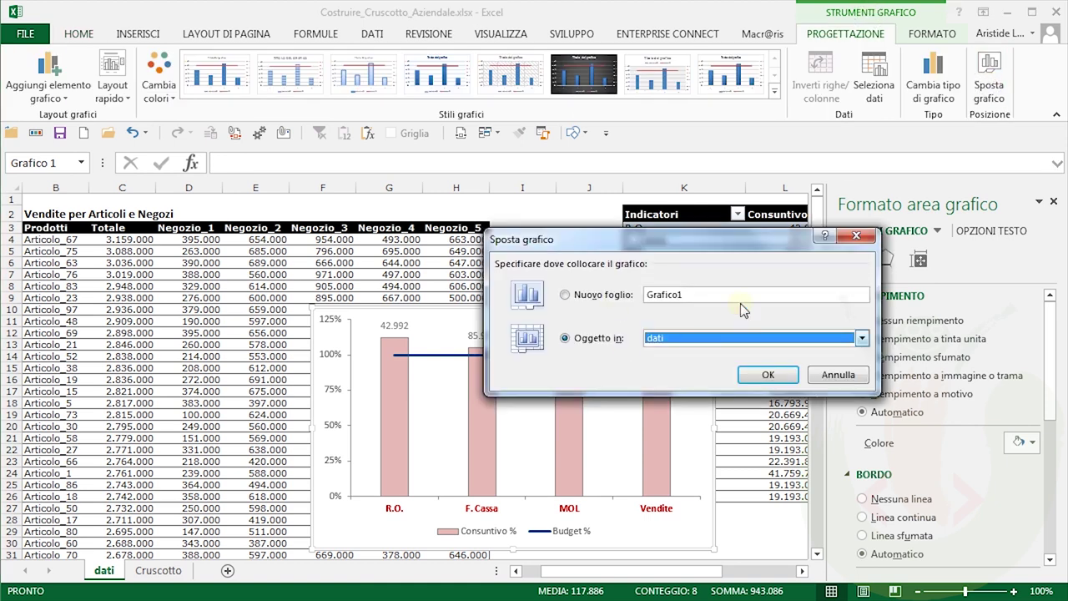
click(839, 375)
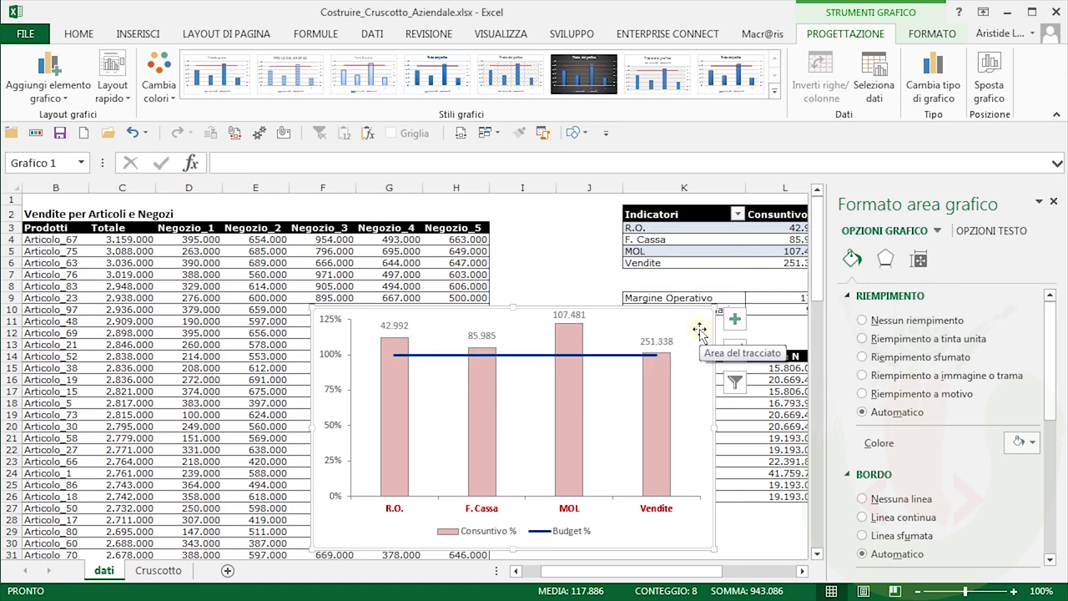
Cut the chart from the dati sheet and paste it onto the Cruscotto sheet
key(ctrl+x)
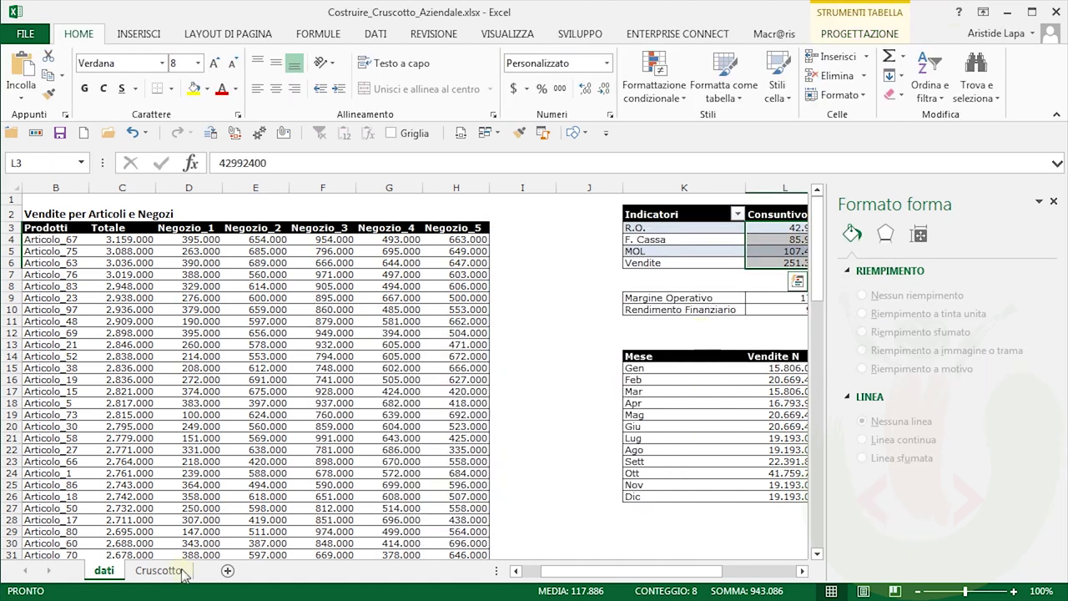
click(181, 571)
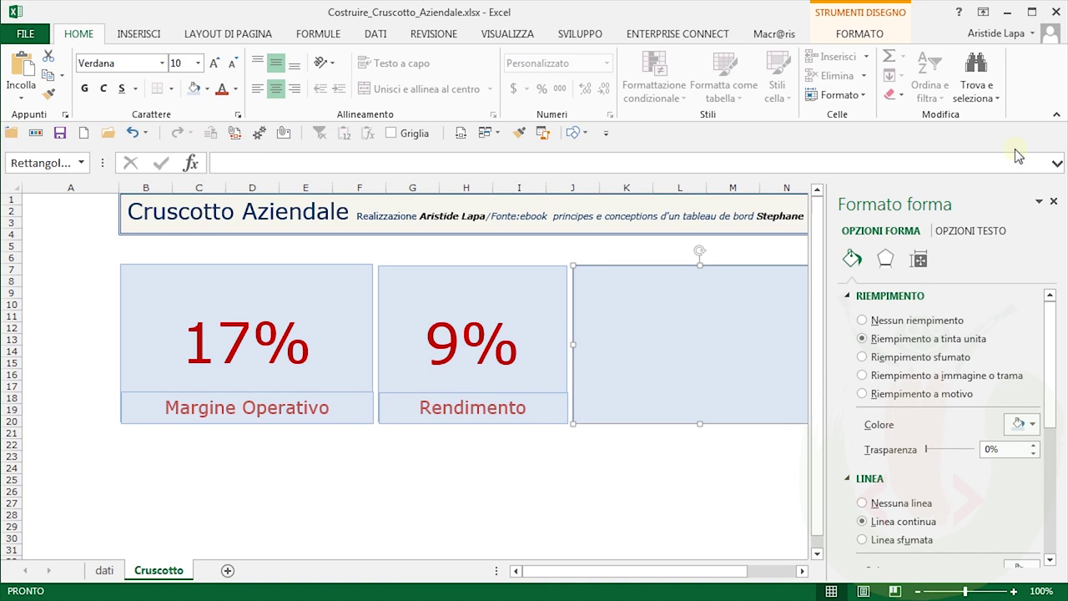
click(1054, 204)
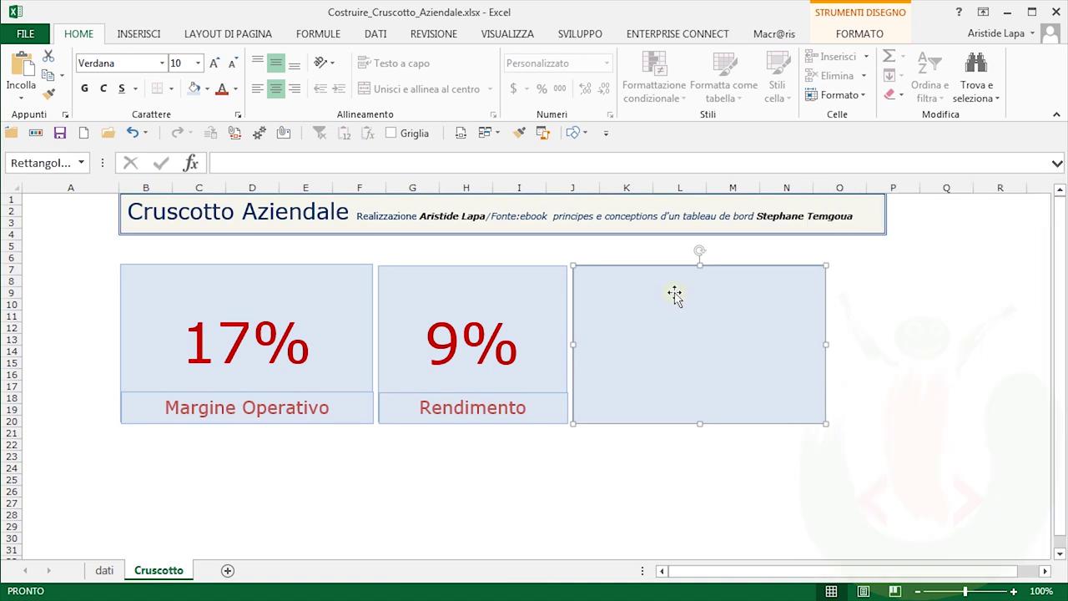
key(ctrl+v)
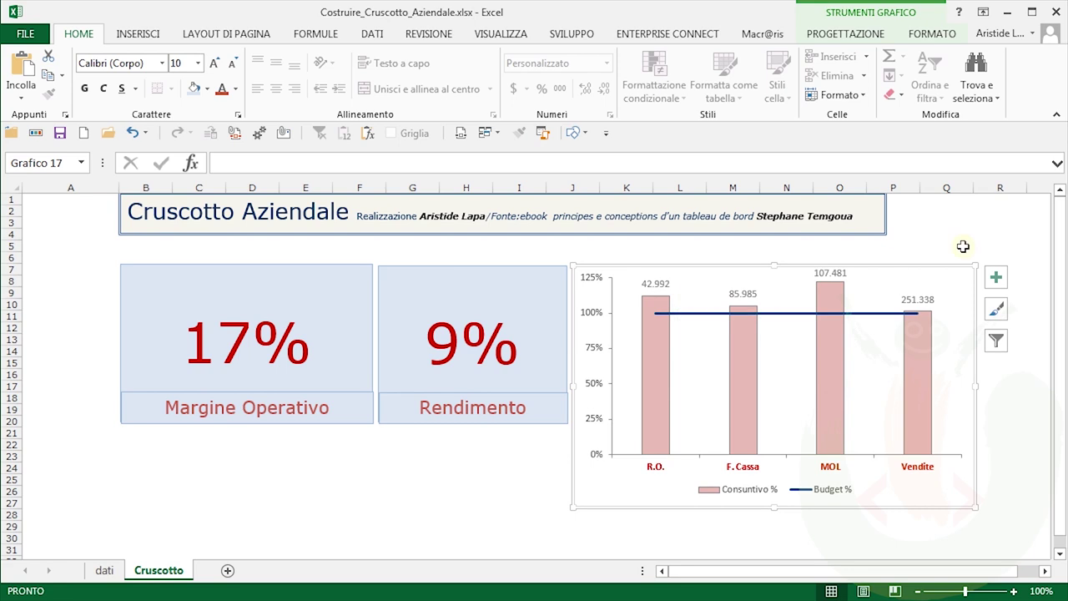
Shrink the chart and position it inside the third blue tile beside Rendimento
drag(977, 265, 876, 334)
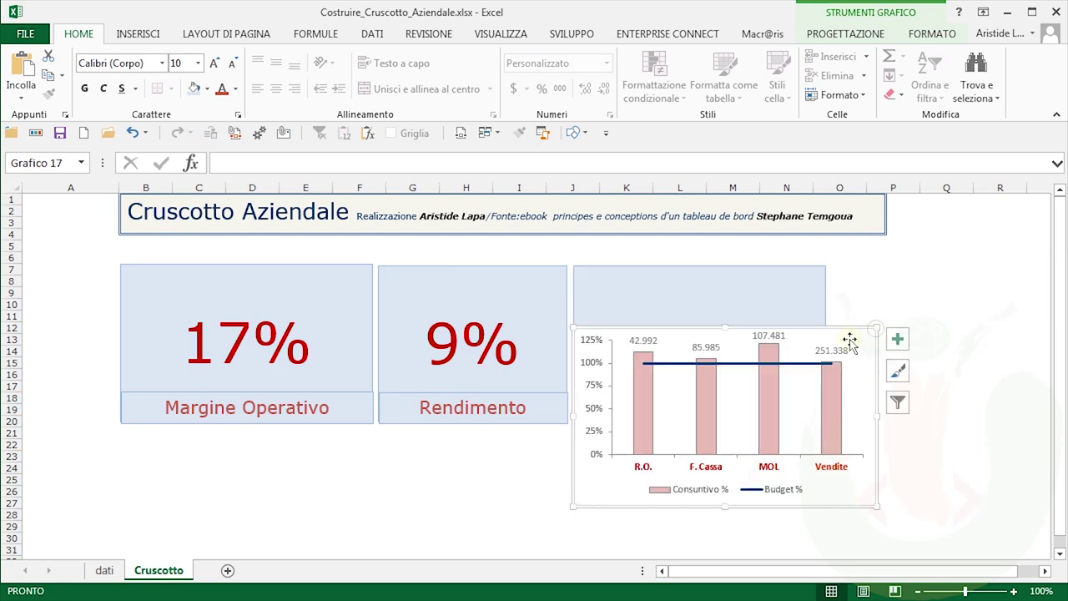
drag(878, 331, 802, 376)
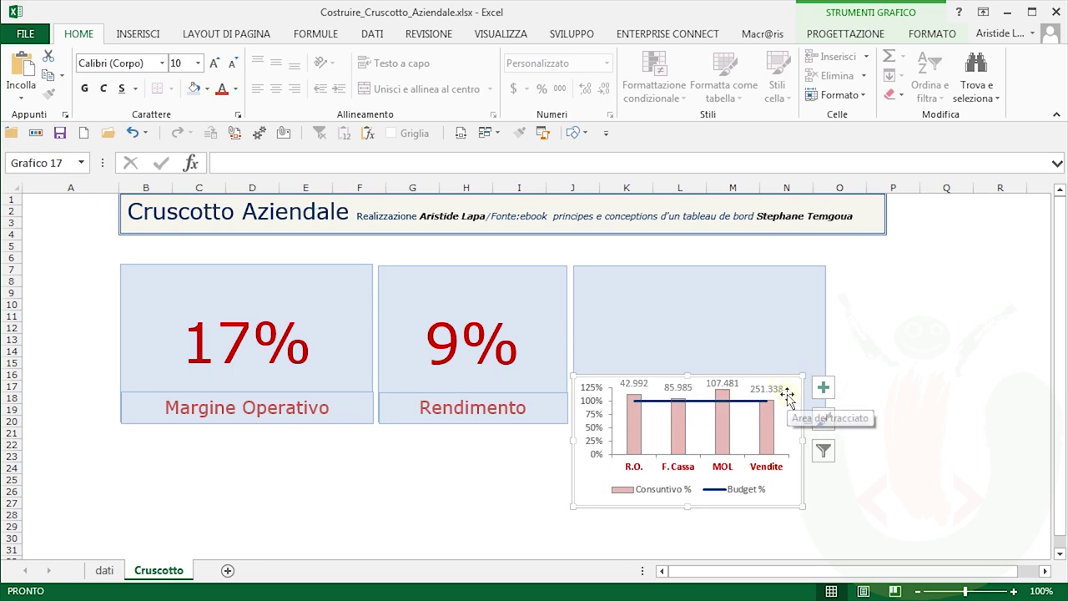
mouse_move(792, 389)
mouse_down()
mouse_move(796, 287)
mouse_move(801, 301)
mouse_up()
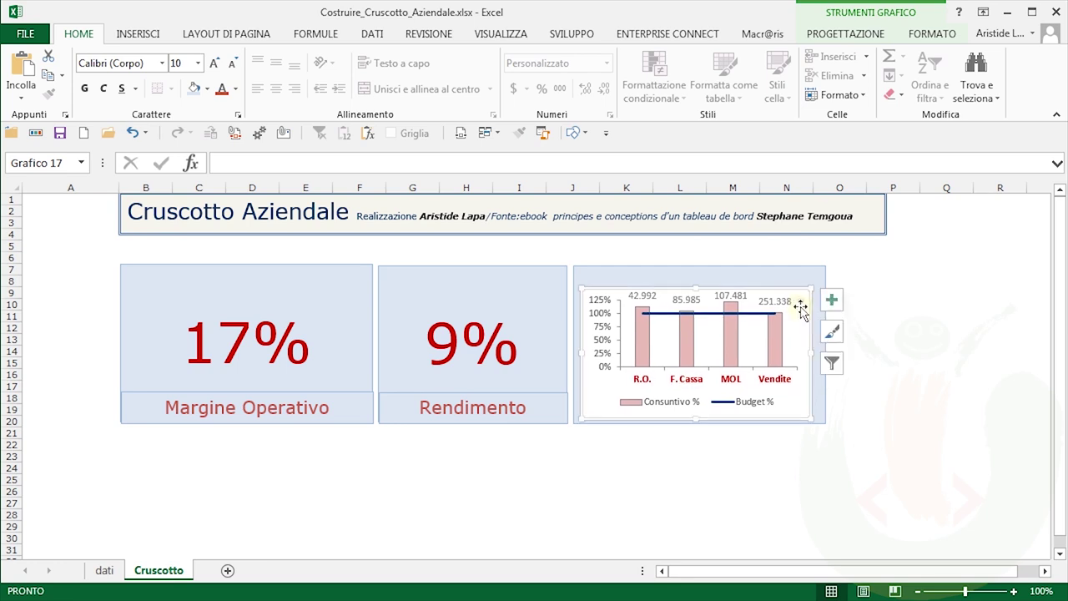
click(814, 282)
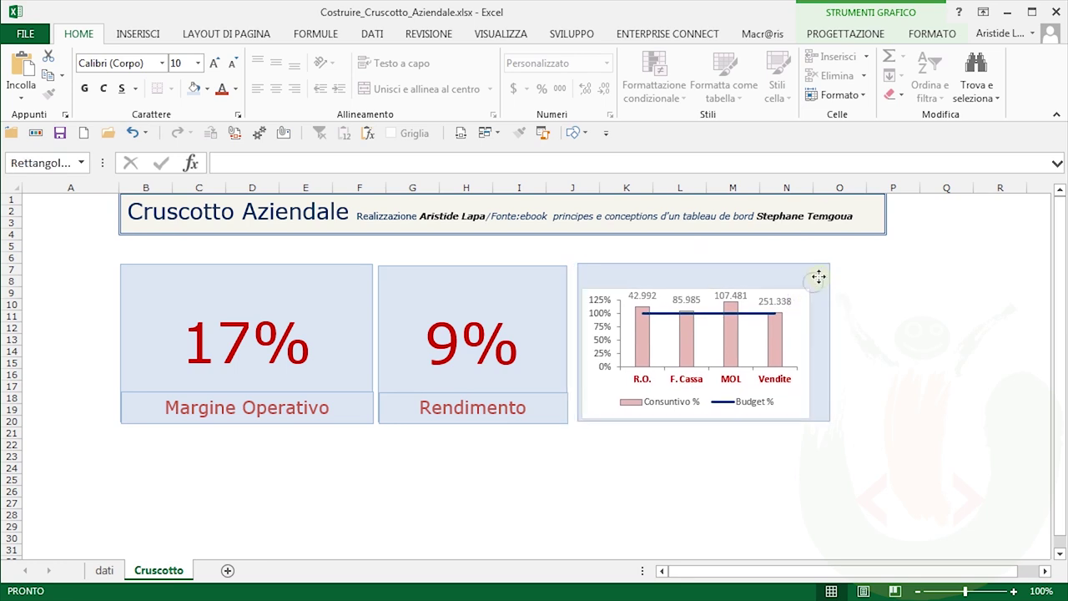
click(807, 299)
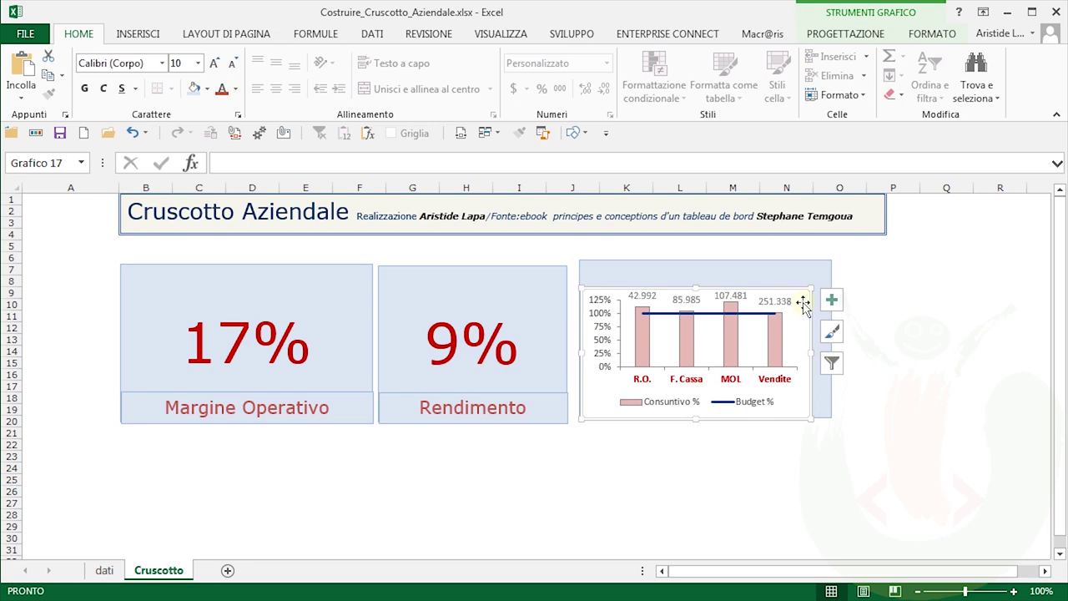
drag(810, 288, 819, 278)
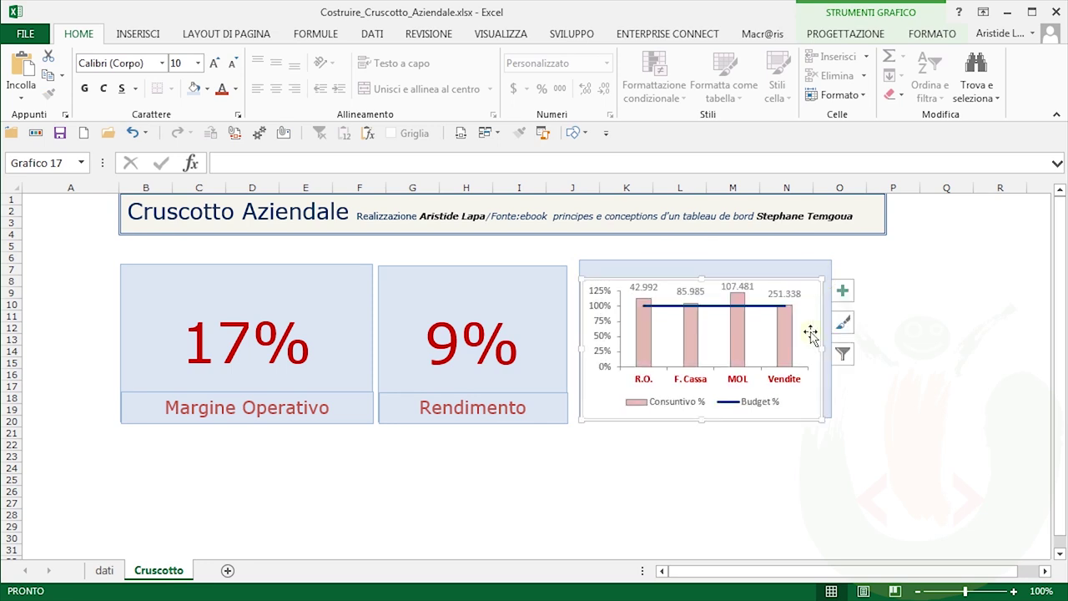
Set the chart area to No fill and move the legend just below the category labels
double_click(807, 398)
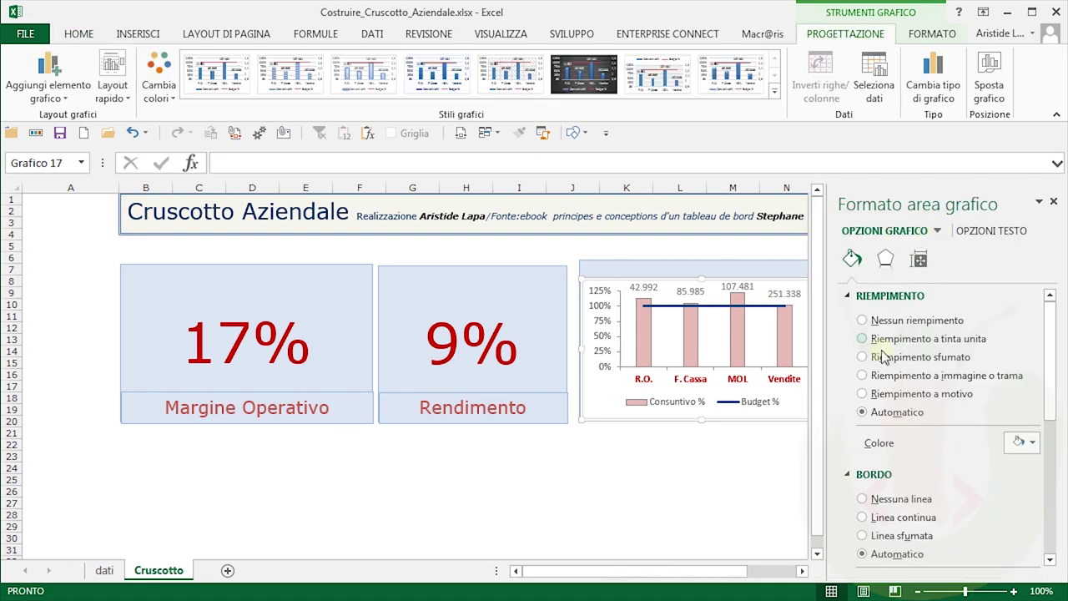
click(862, 321)
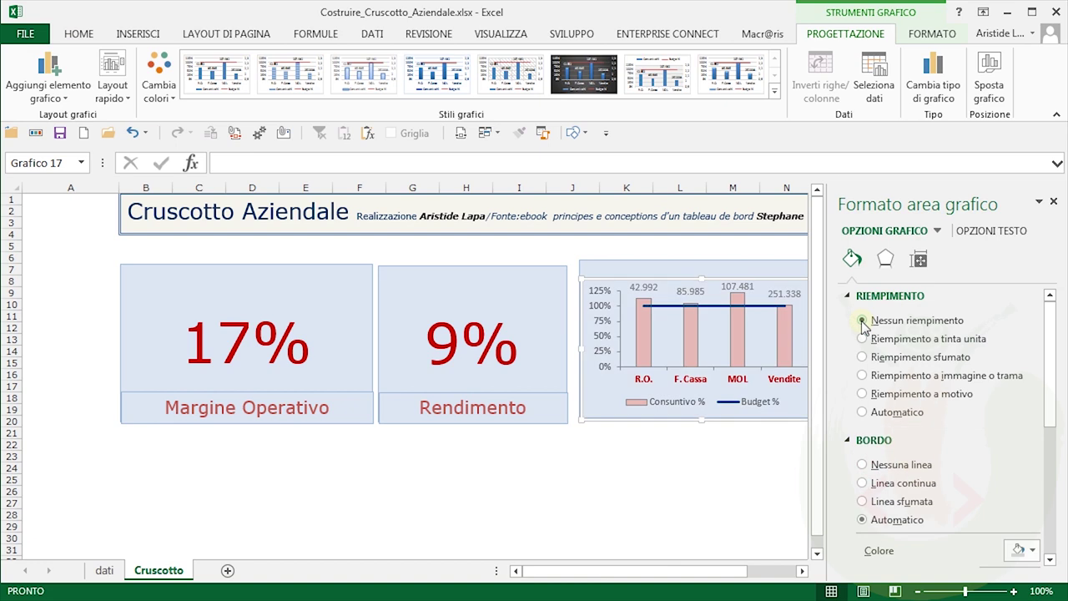
click(719, 413)
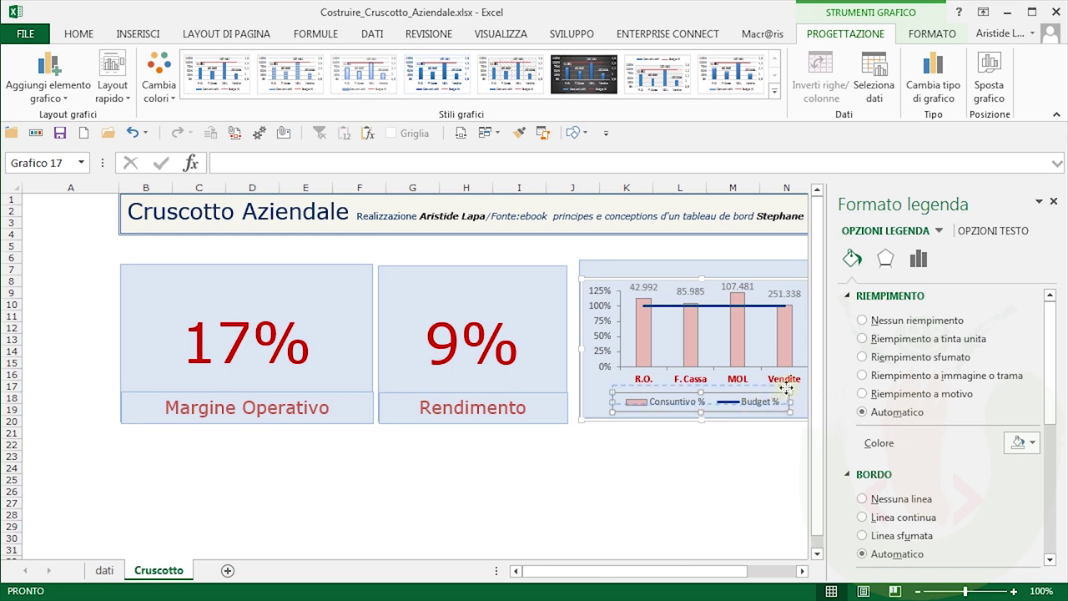
drag(786, 388, 792, 382)
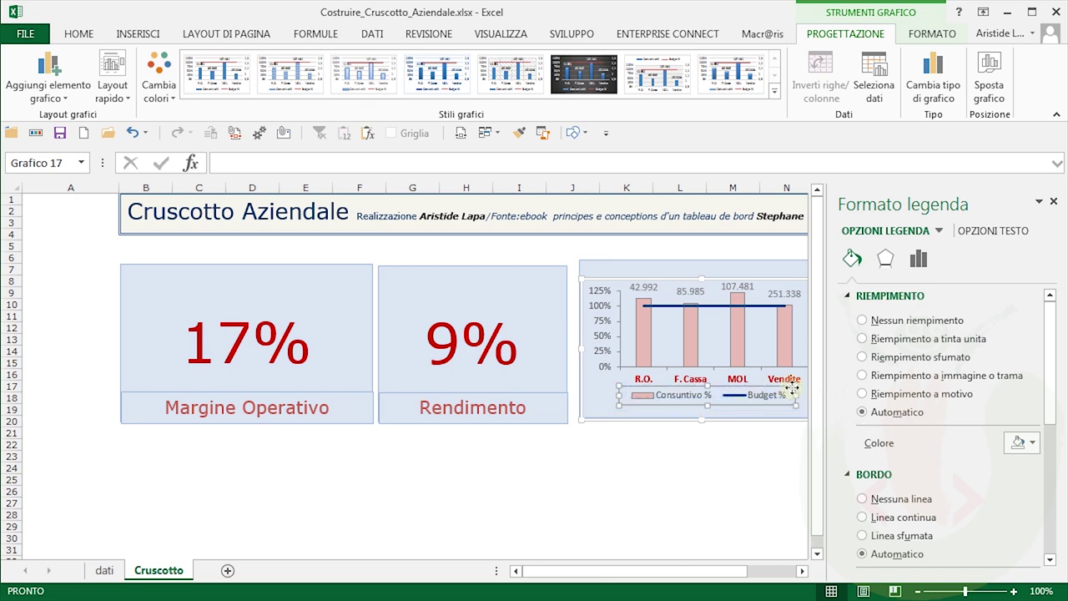
click(747, 454)
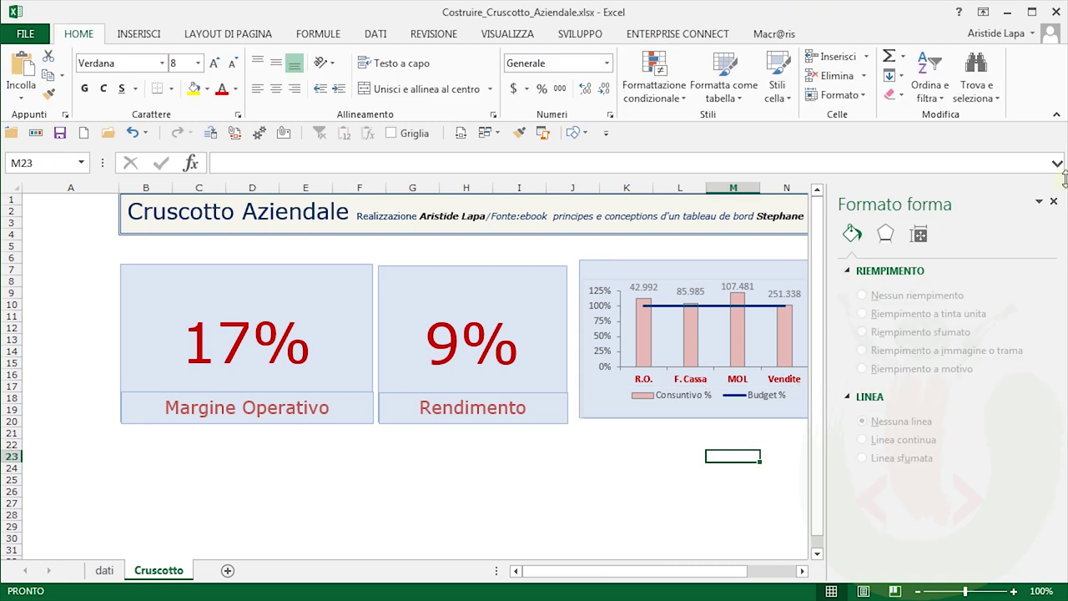
Close the formatting pane and shift the chart slightly down within its tile
click(1054, 202)
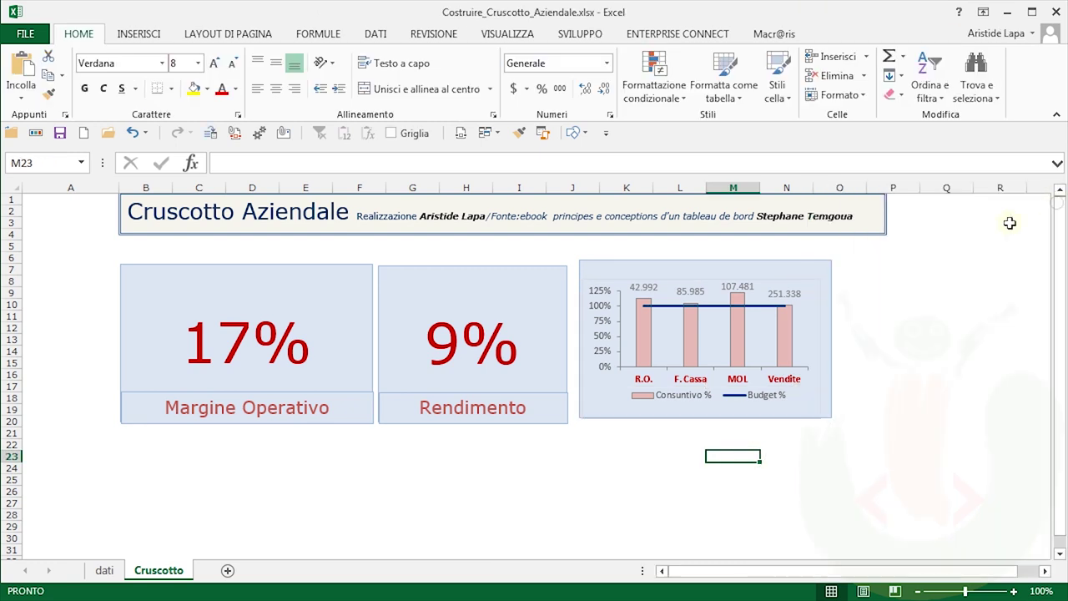
click(810, 297)
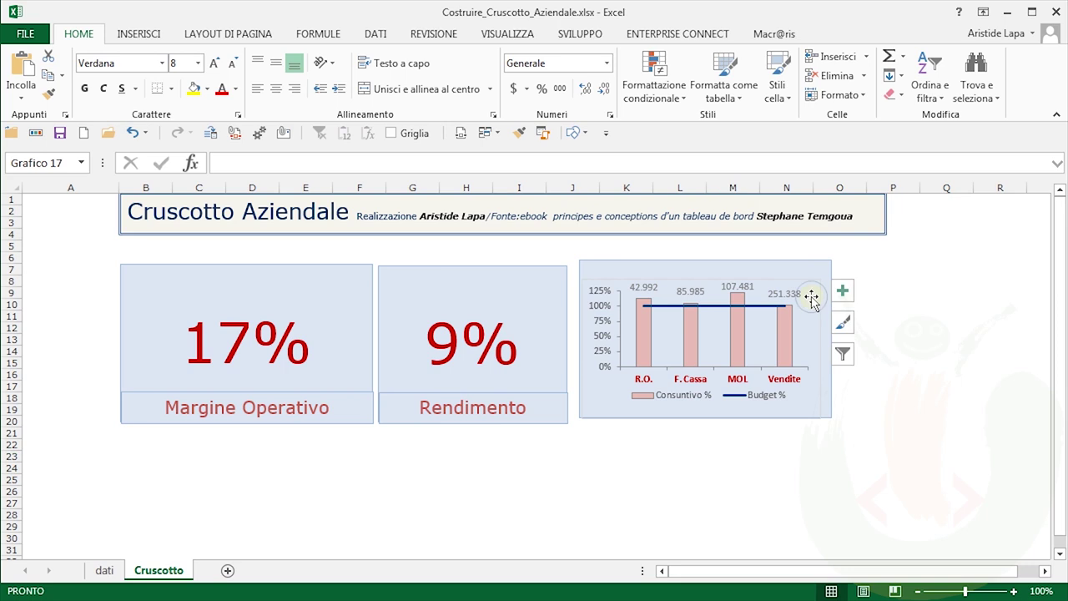
drag(819, 277, 810, 289)
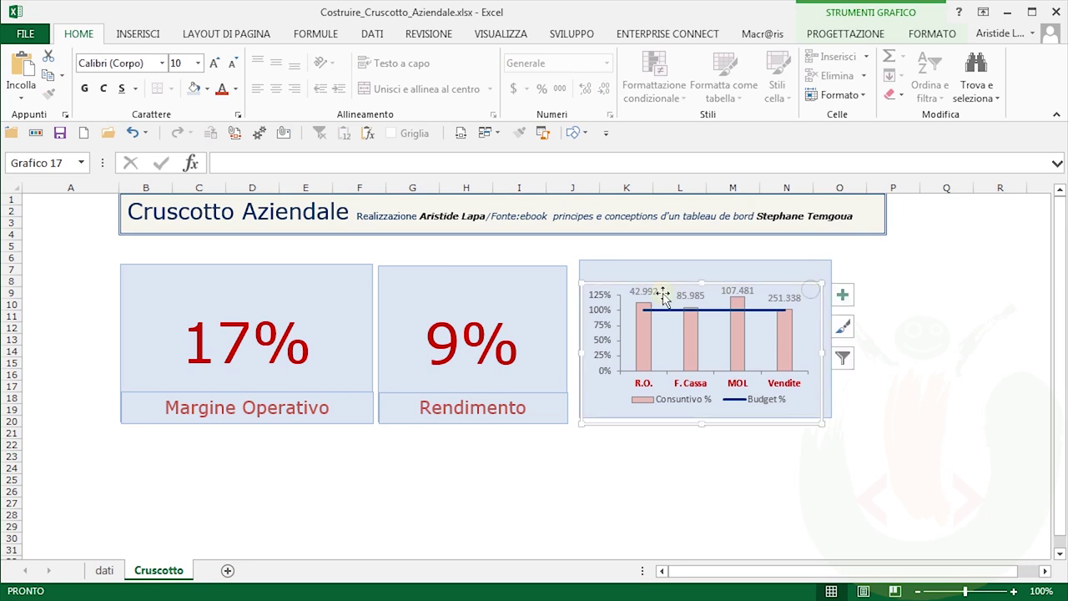
Begin drawing a Rectangle shape at the chart tile's top-left corner
click(605, 266)
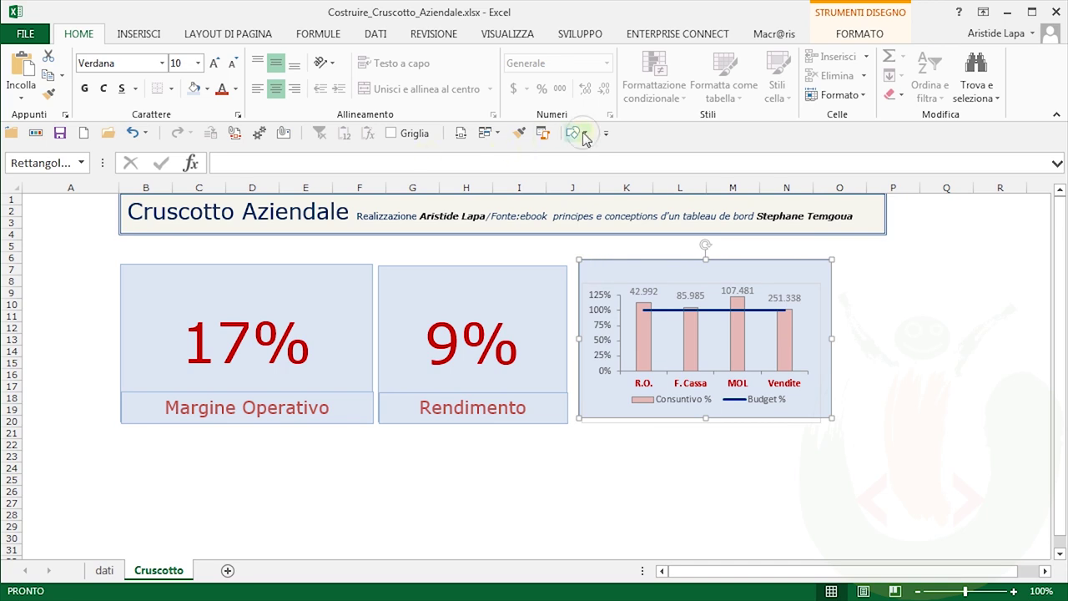
click(576, 133)
click(628, 172)
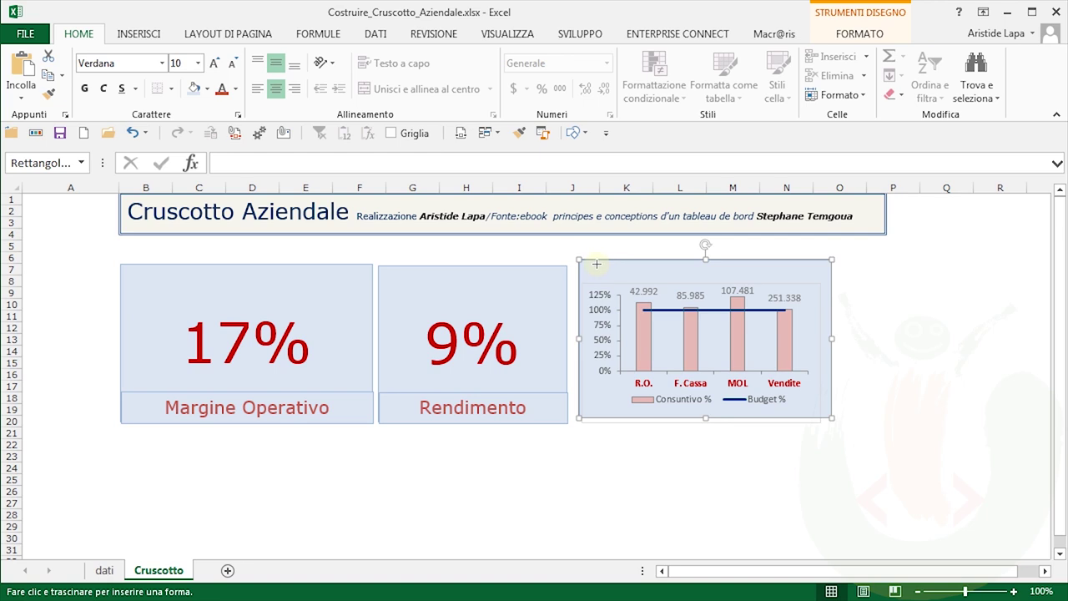
drag(595, 259, 670, 280)
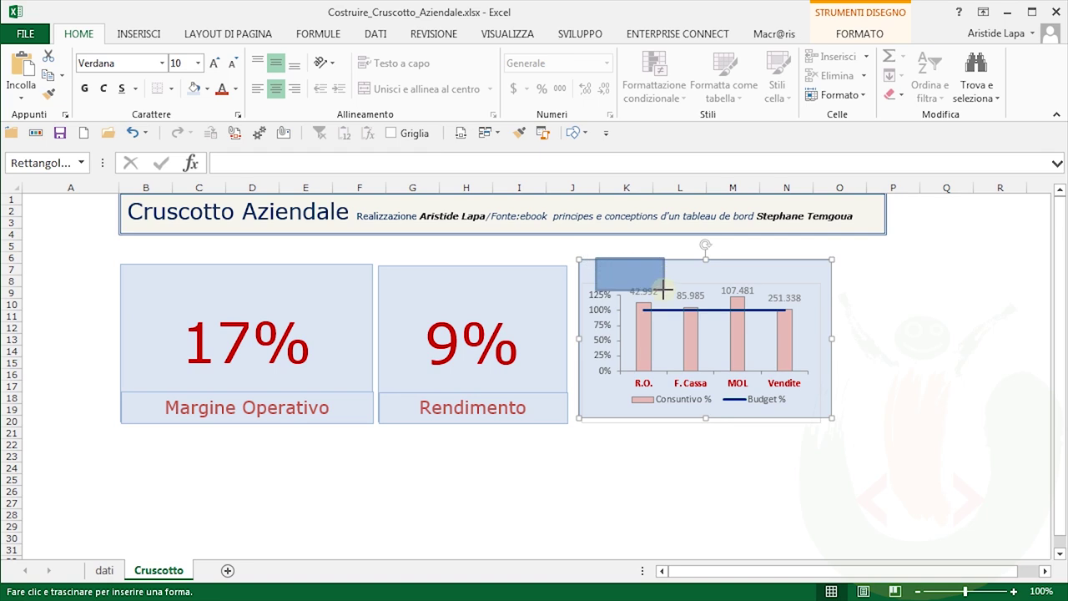
Finish the small rectangle and copy the Rendimento inner rectangle's formatting onto it with Format Painter
drag(669, 280, 680, 279)
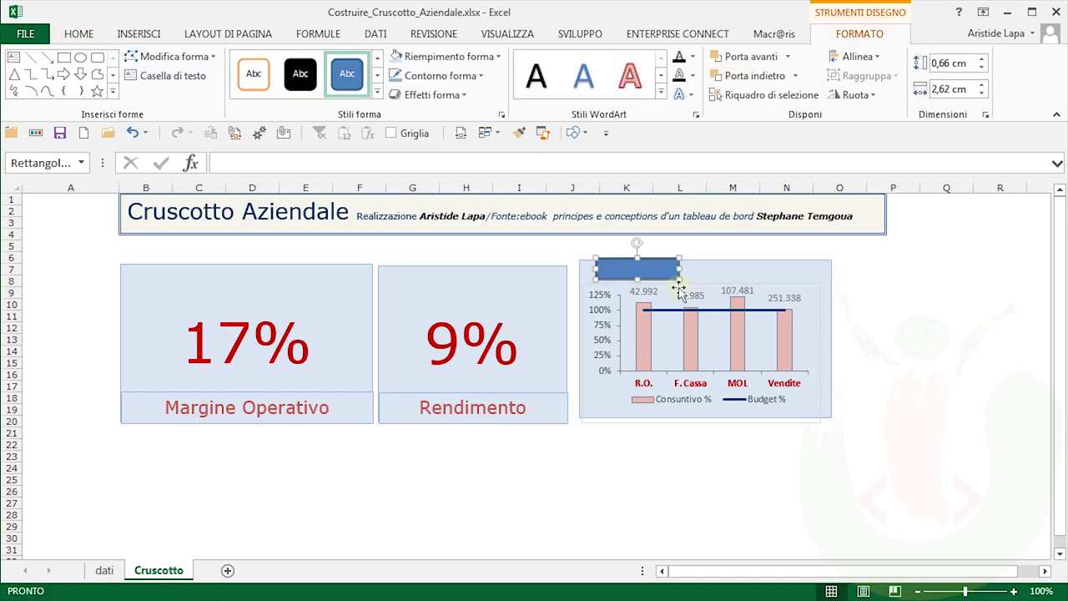
click(513, 288)
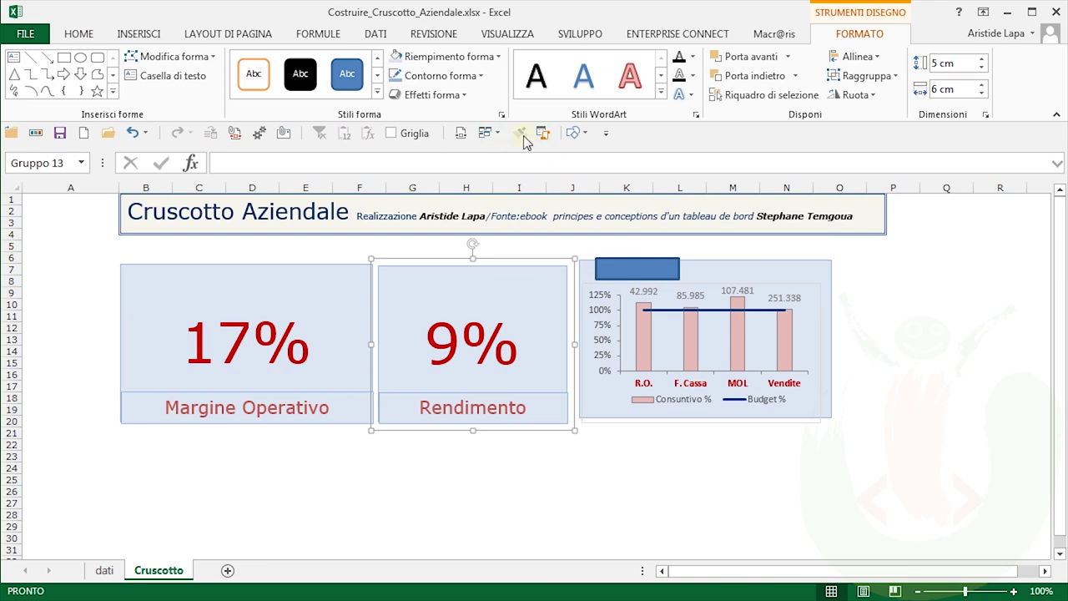
click(525, 293)
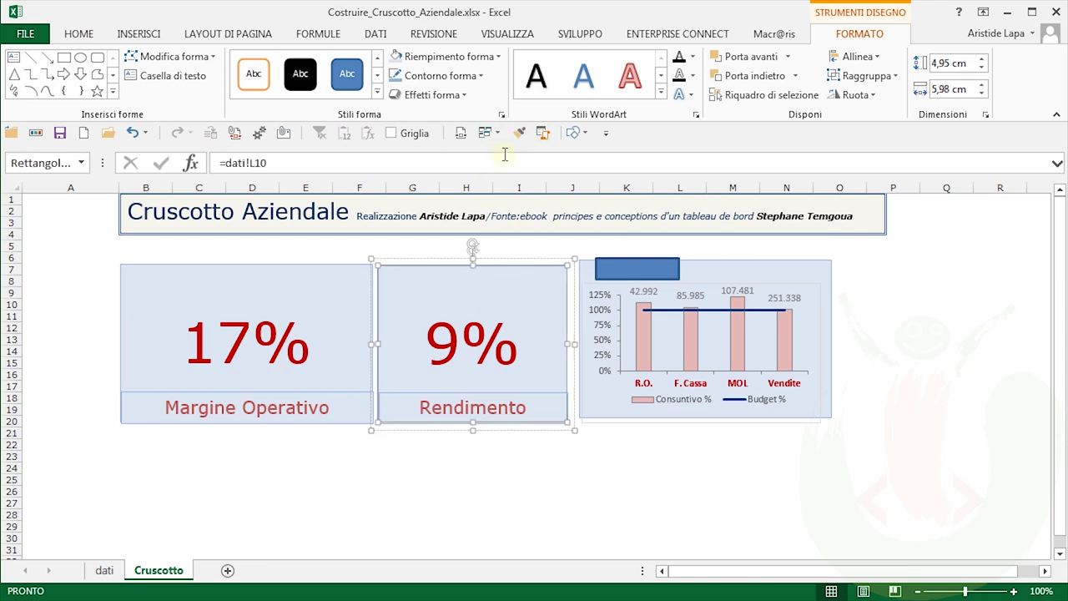
click(520, 134)
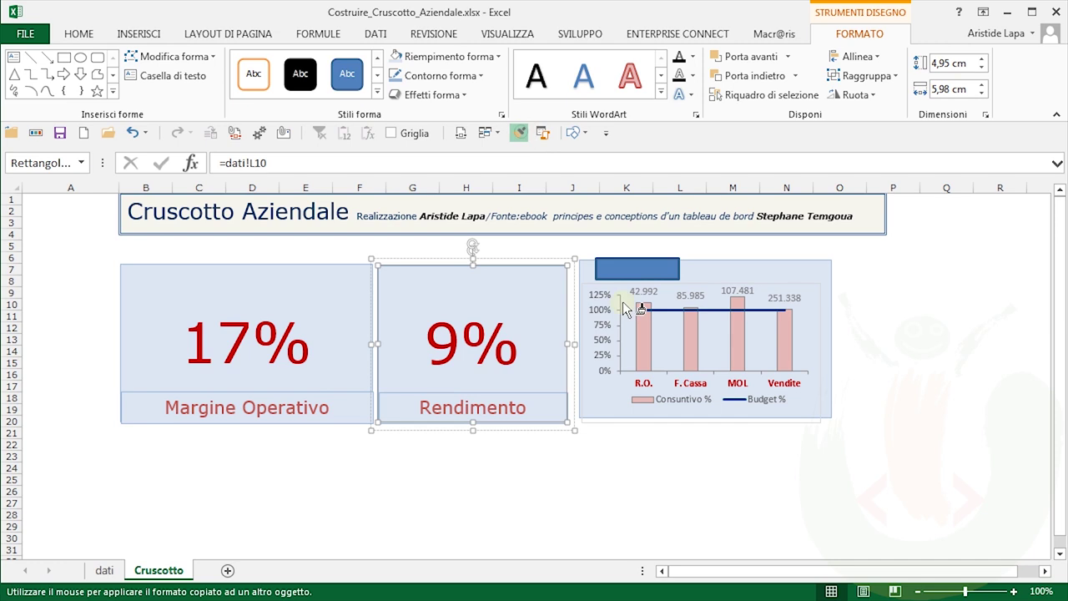
click(646, 271)
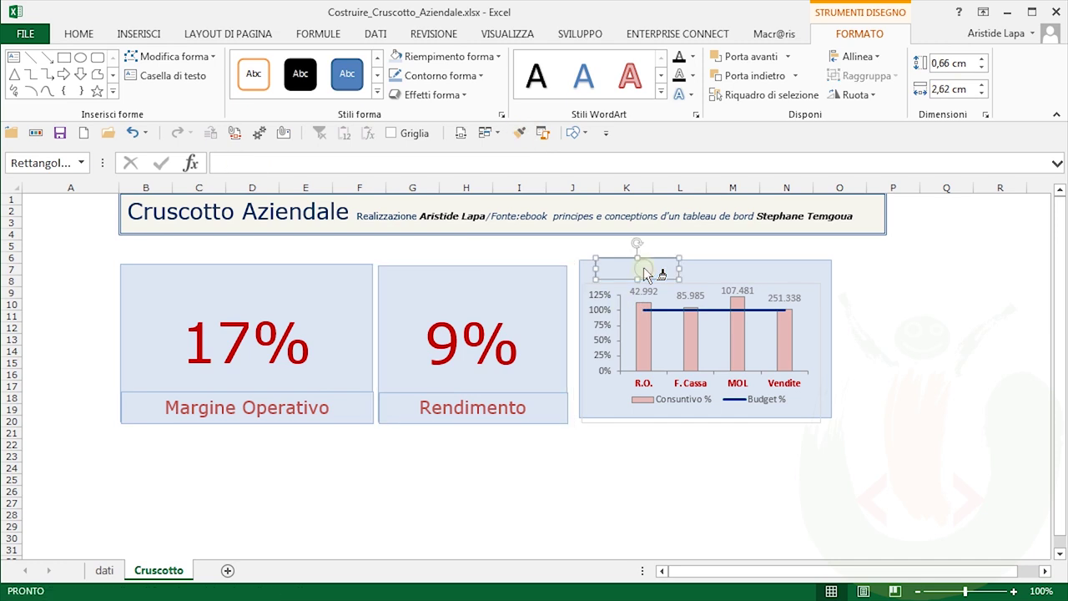
Enter the Migliaia label text at font size 10 in a dark colour
click(78, 31)
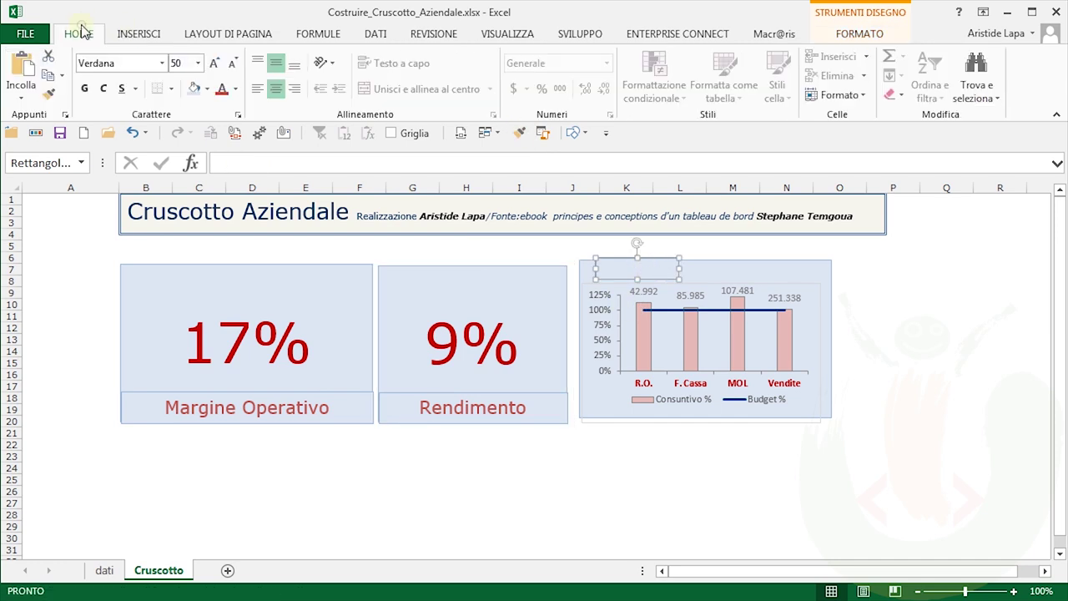
click(178, 64)
text(10)
text(iaia)
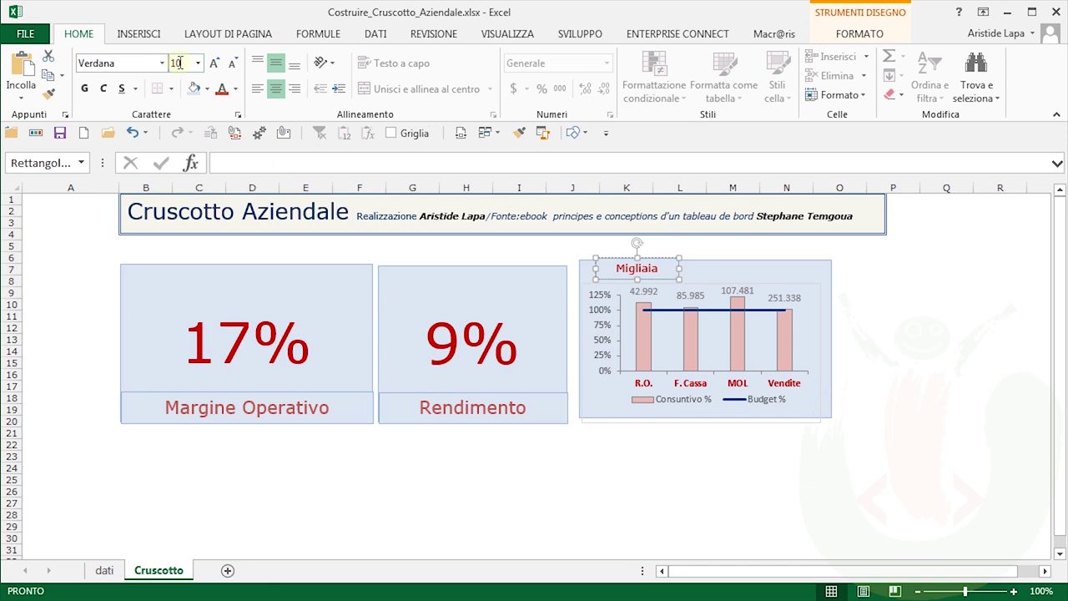
click(235, 89)
click(222, 206)
click(691, 269)
Recolour the Migliaia text, trying dark red before settling on grey
click(648, 267)
click(235, 89)
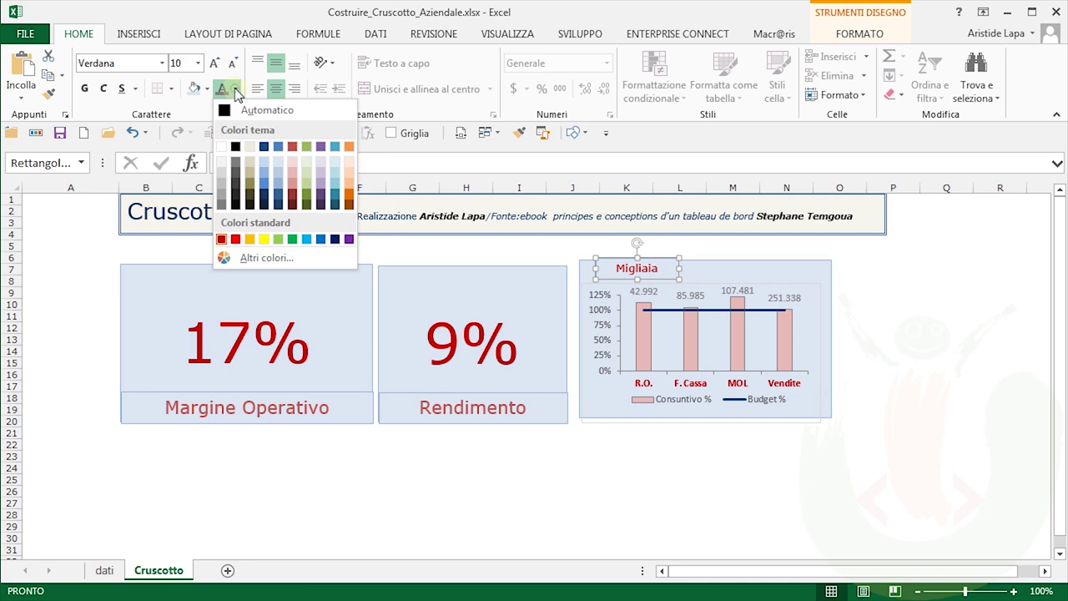
click(221, 240)
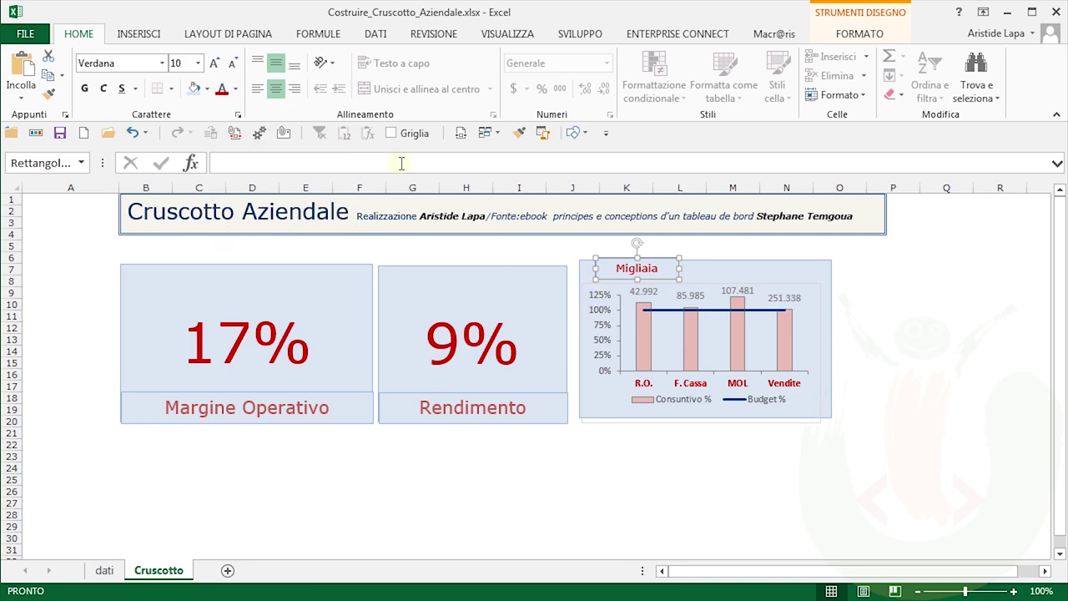
click(236, 90)
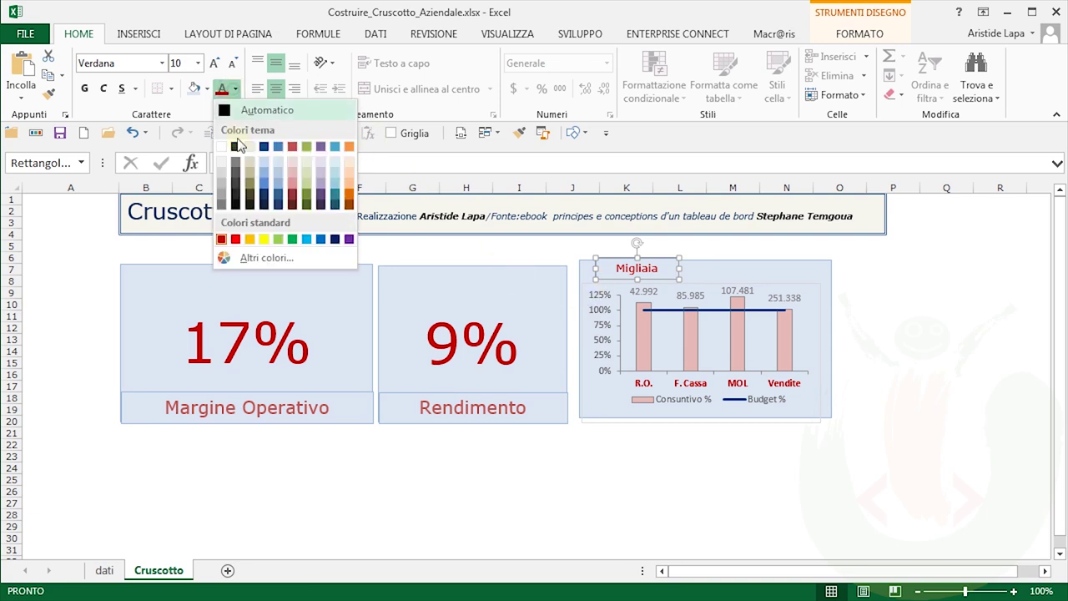
click(224, 208)
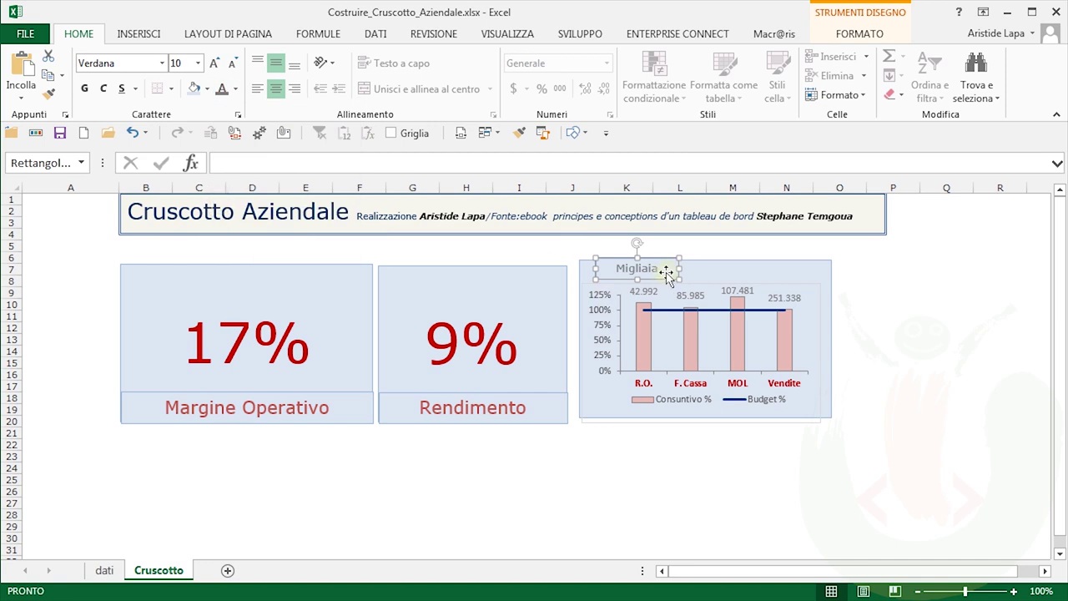
Shift the Migliaia label slightly lower and nudge the blue tile down to enclose the chart
drag(664, 271, 654, 272)
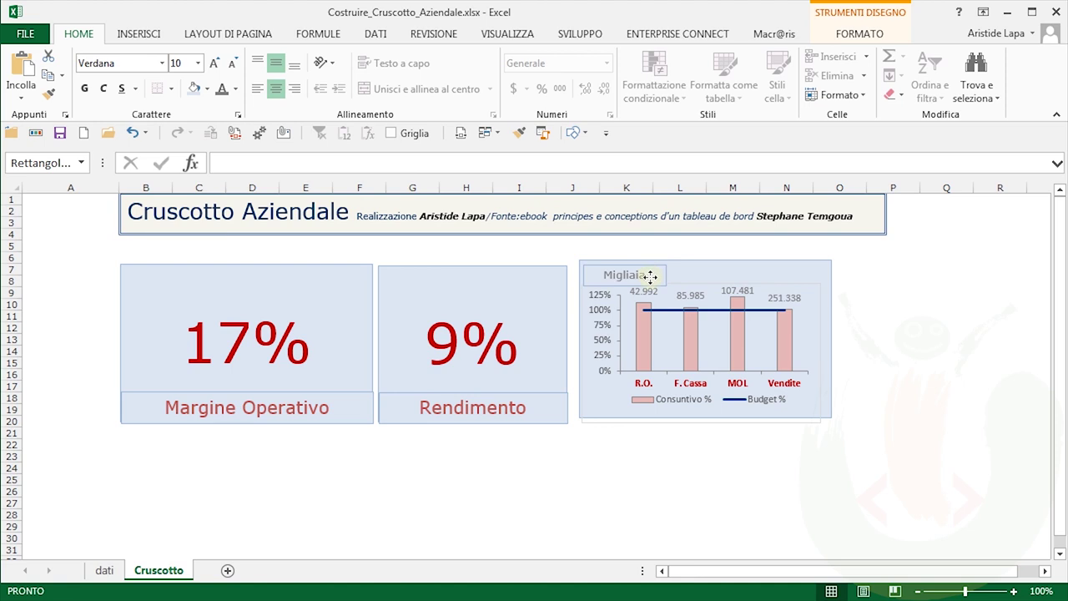
drag(650, 273, 650, 279)
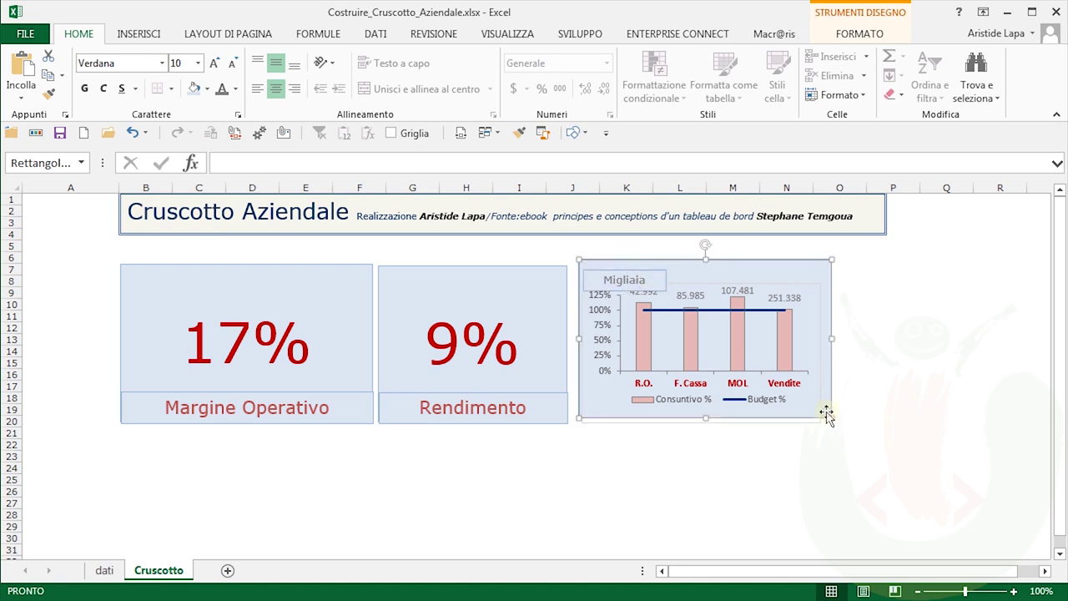
click(874, 437)
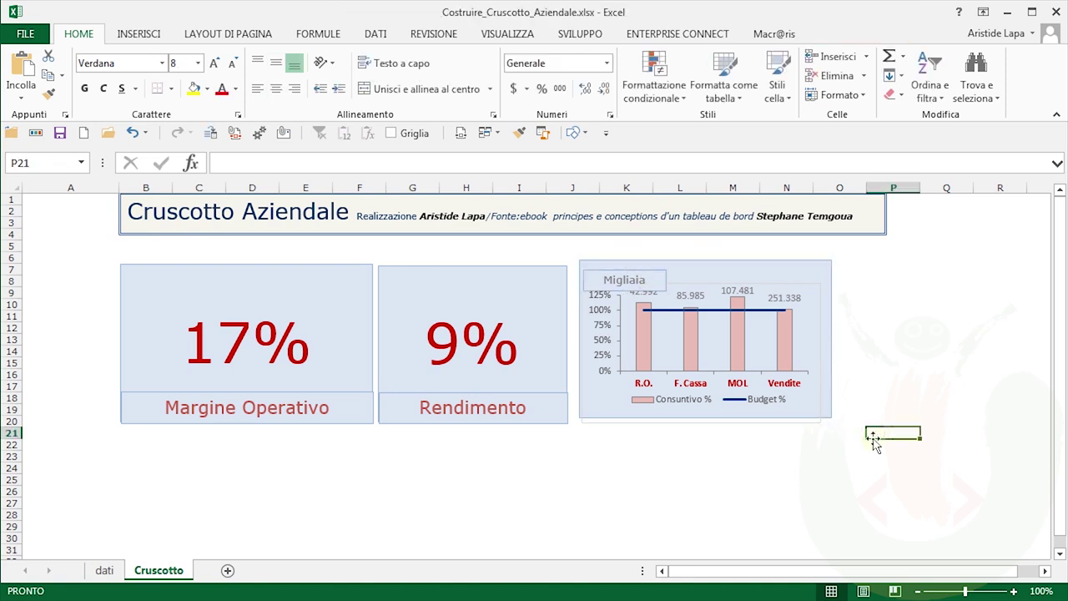
drag(791, 269, 789, 282)
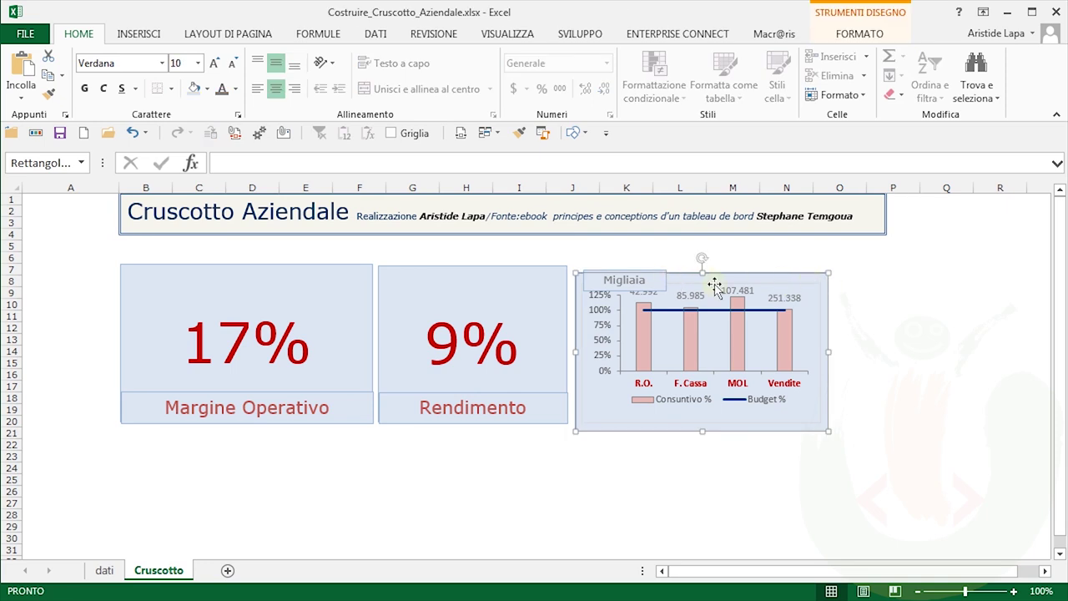
click(742, 256)
click(654, 281)
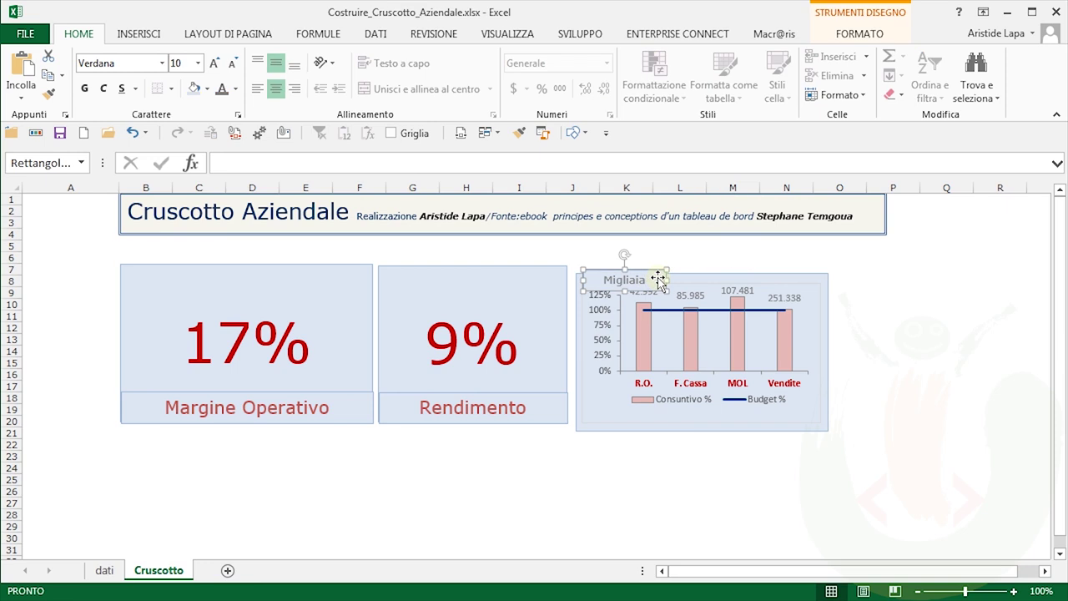
Set the Migliaia box's line to Nessuna linea in the Formato forma pane
click(863, 34)
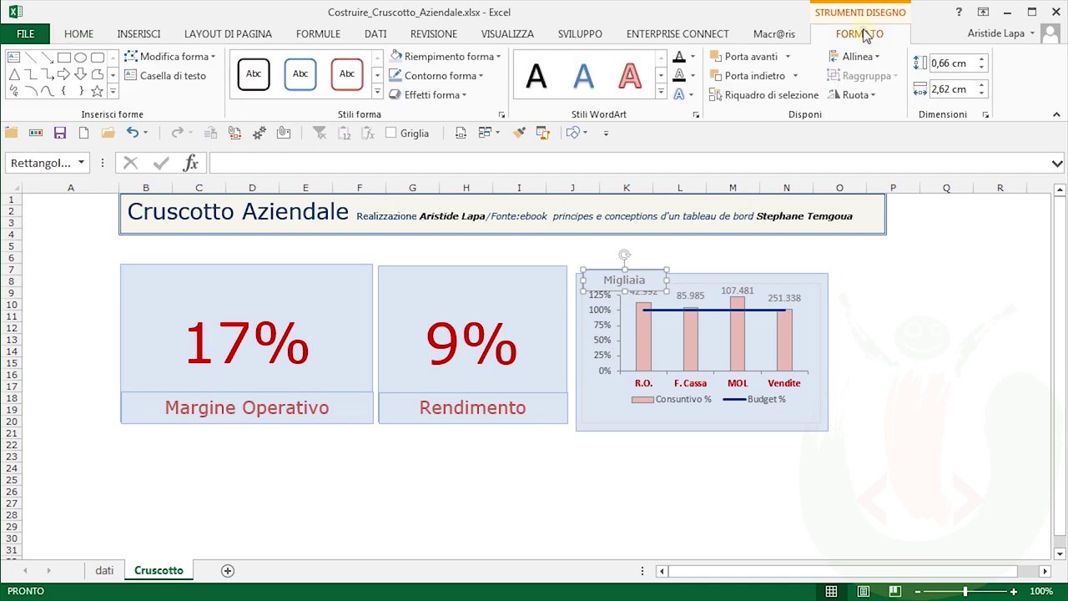
click(985, 115)
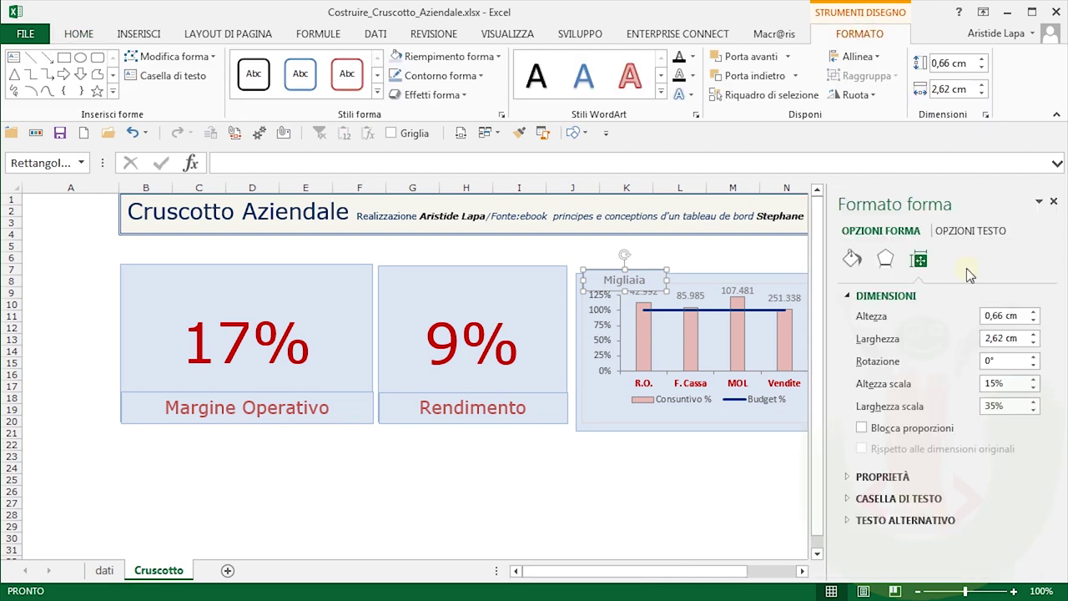
click(853, 259)
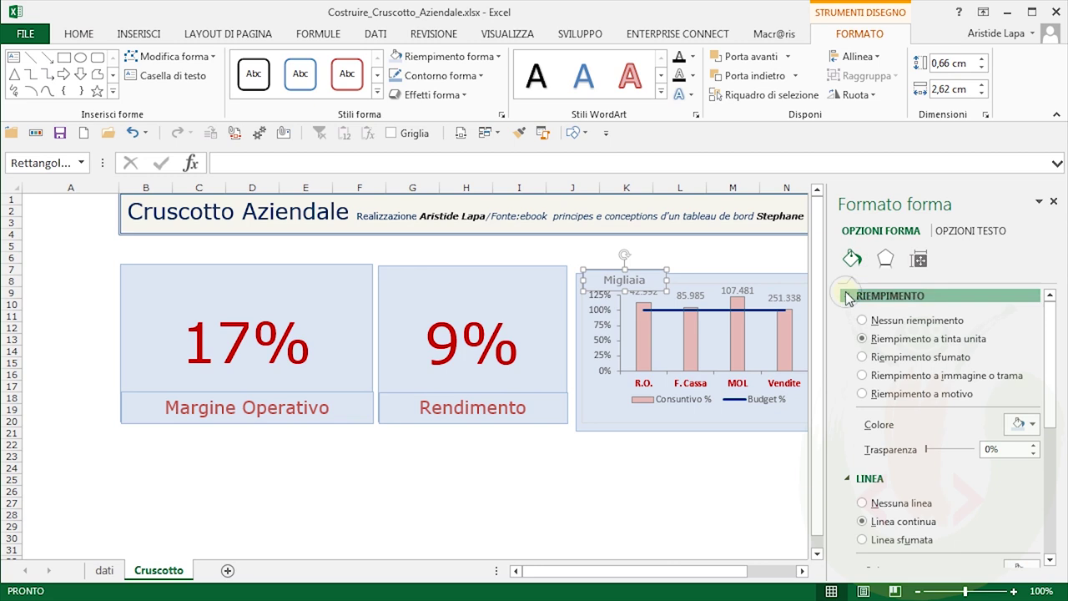
click(850, 295)
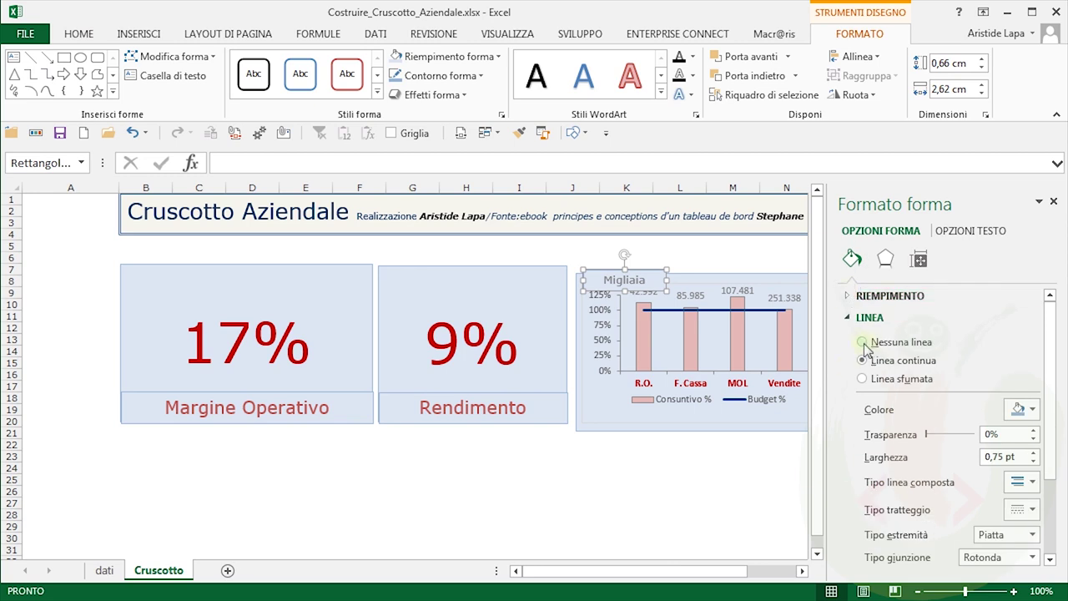
click(862, 343)
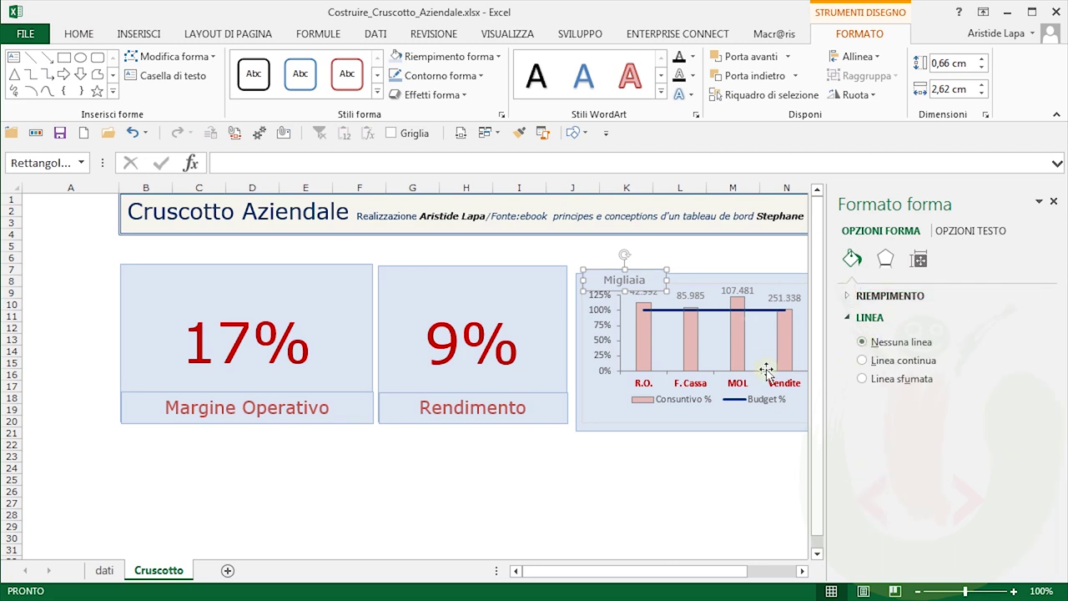
click(691, 282)
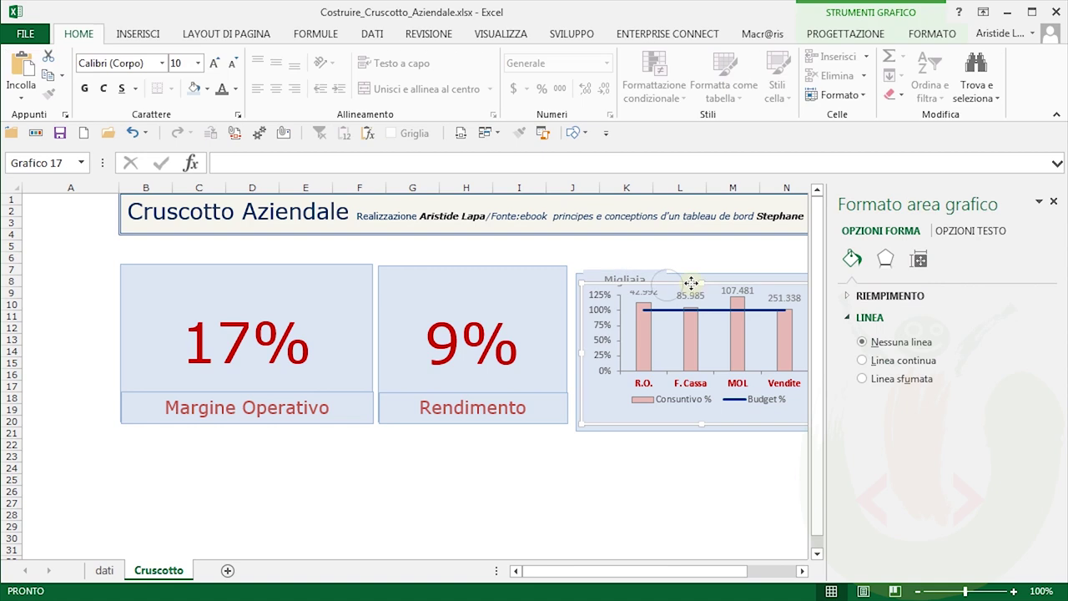
Close the formatting pane and move the chart's background box up slightly
click(614, 444)
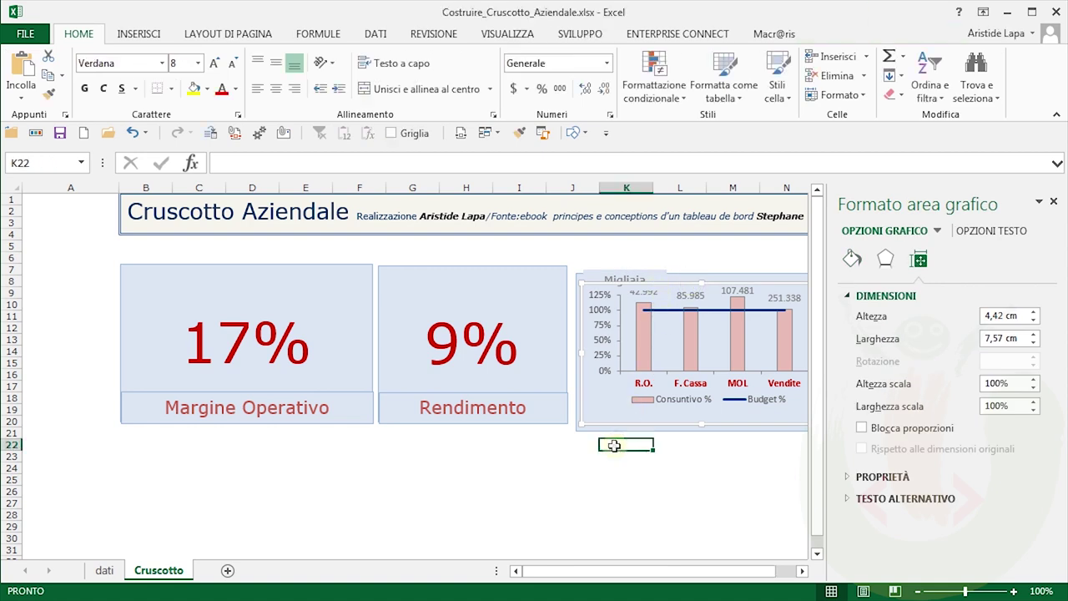
click(543, 294)
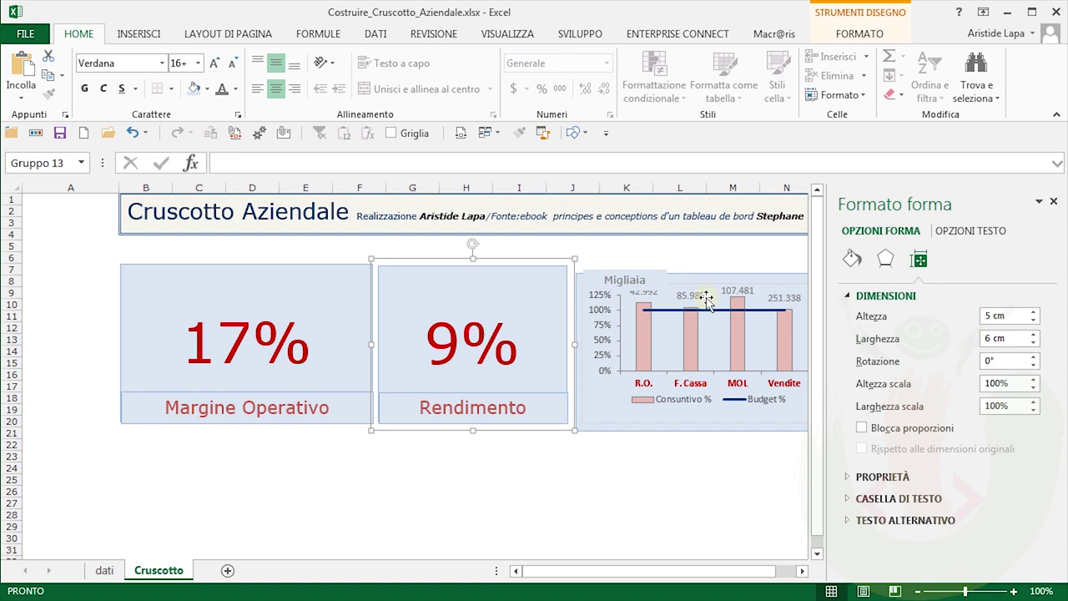
click(1054, 201)
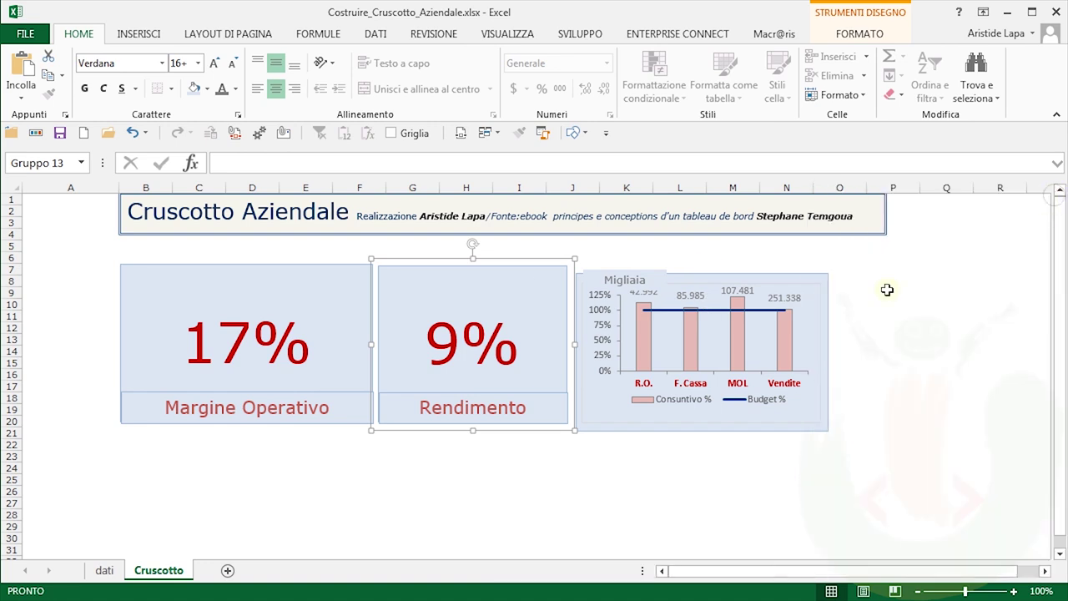
click(809, 309)
click(819, 497)
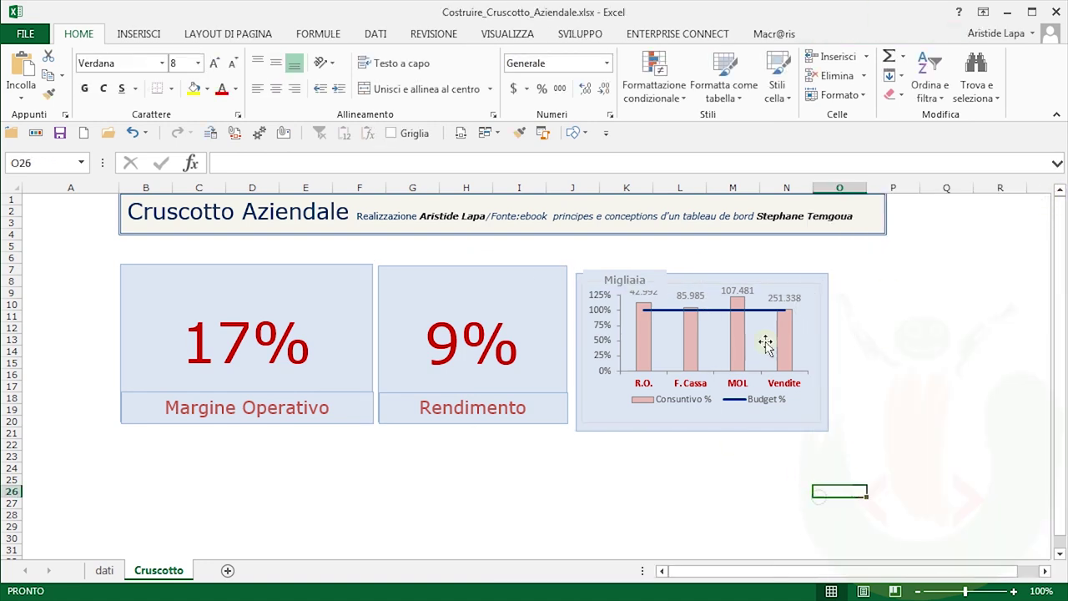
click(735, 278)
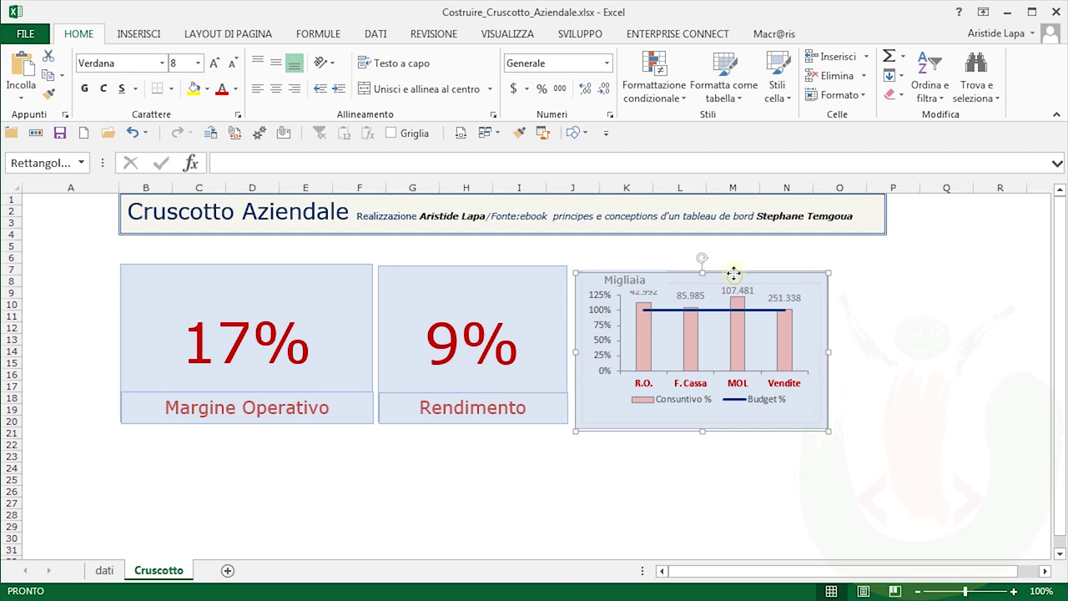
drag(734, 278, 735, 271)
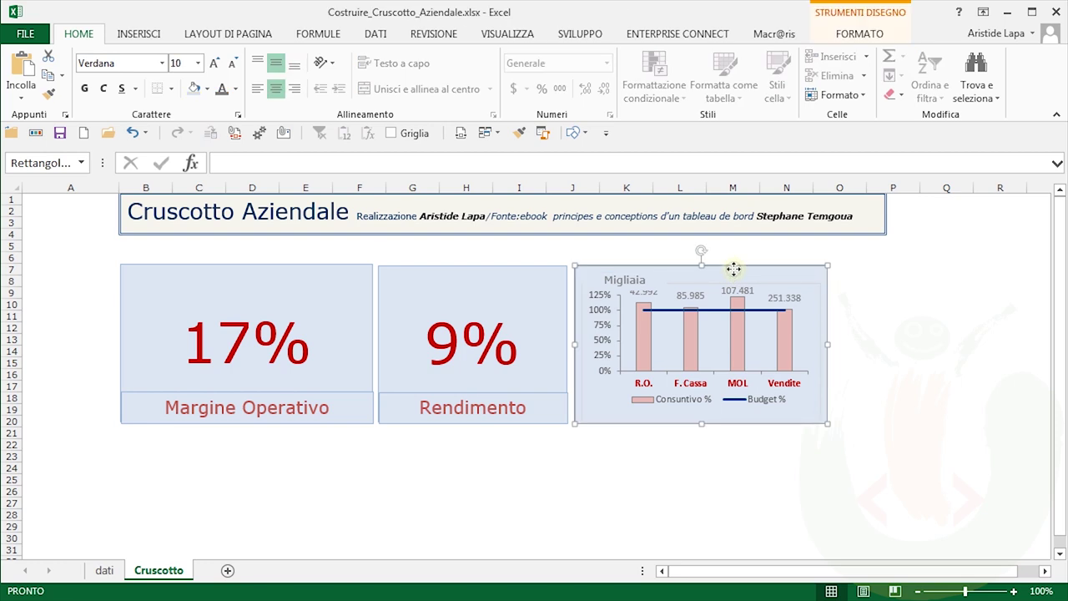
Lower the plot area so the Migliaia label no longer covers the 42.992 value
click(769, 326)
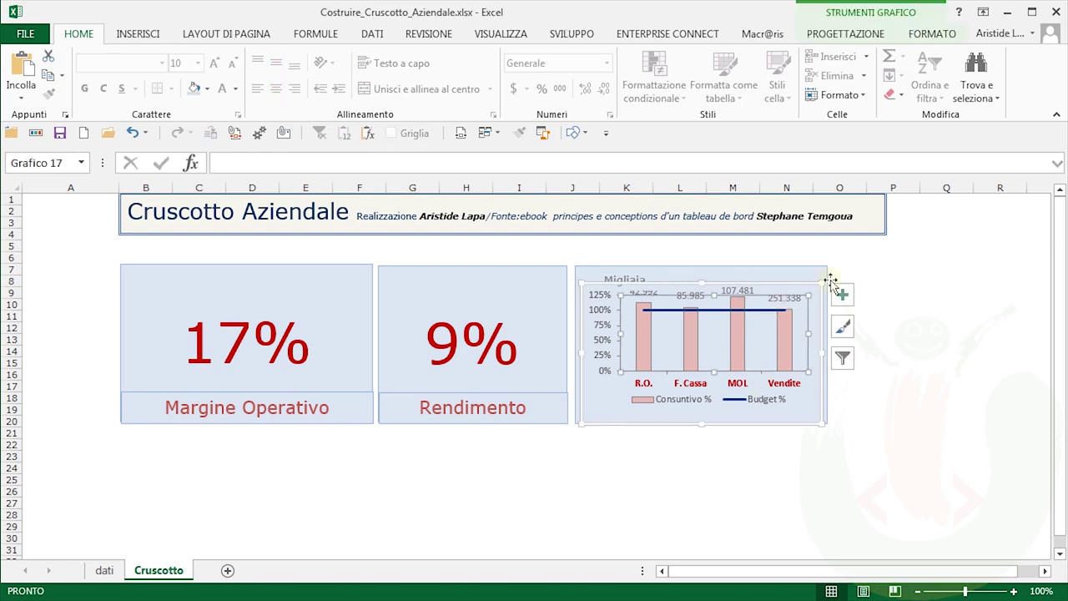
drag(816, 294, 816, 299)
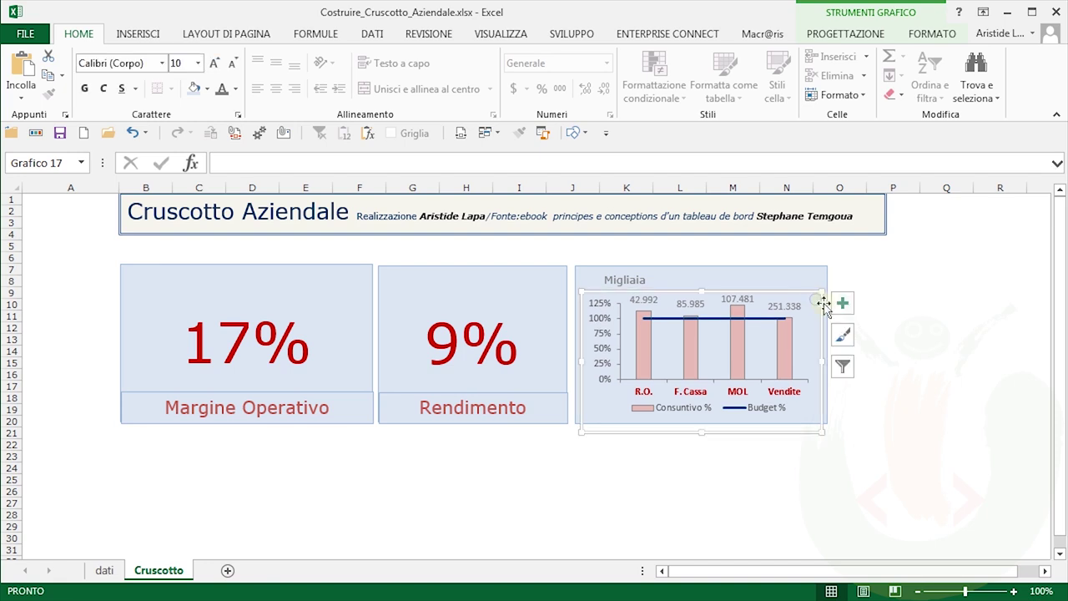
click(930, 330)
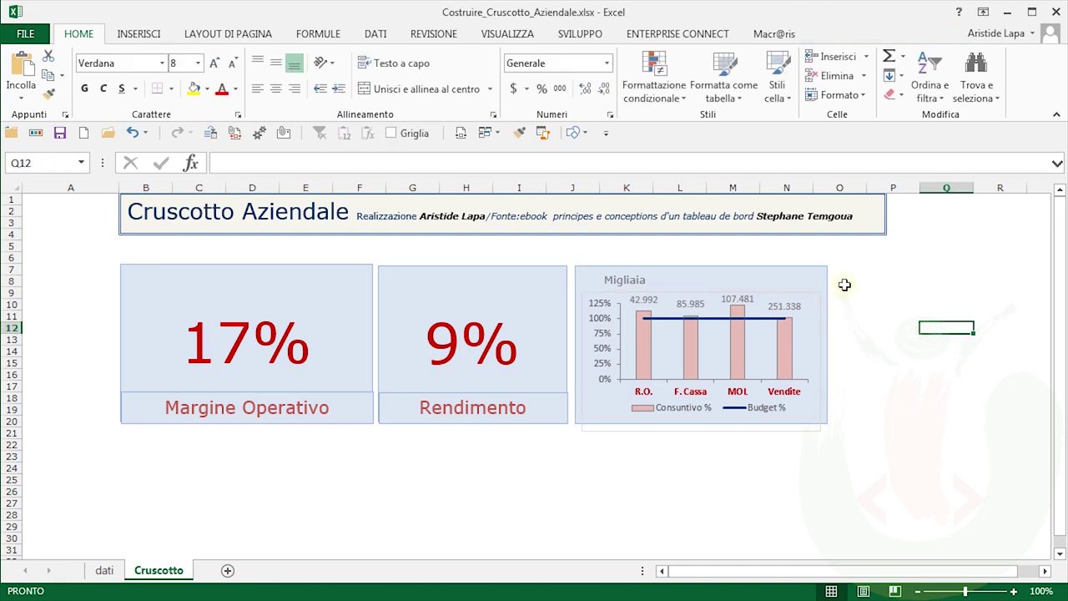